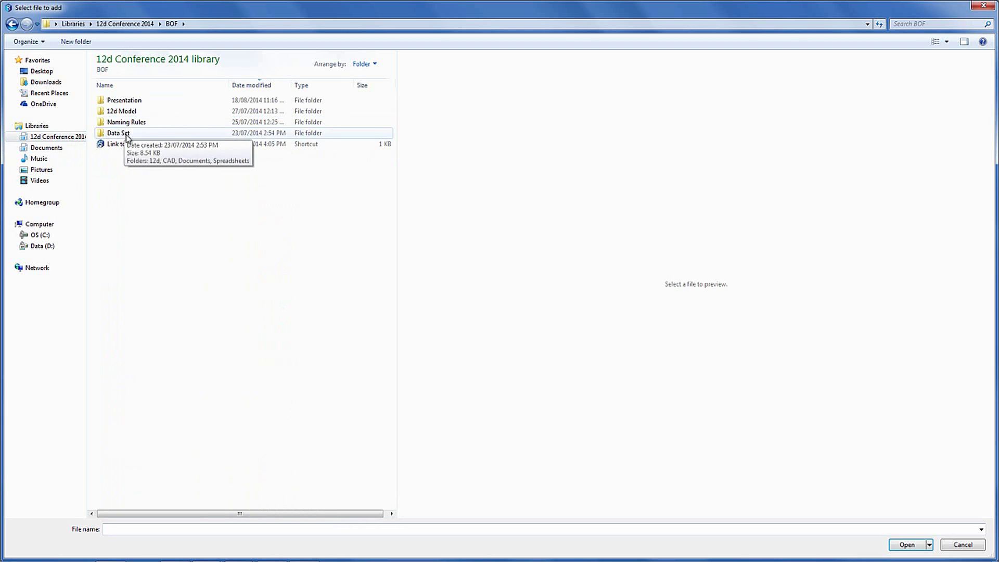
- Add Document.docx from the Data Set's Documents folder to the Letters folder, copying it so the original is kept
double_click(120, 133)
left_click(129, 122)
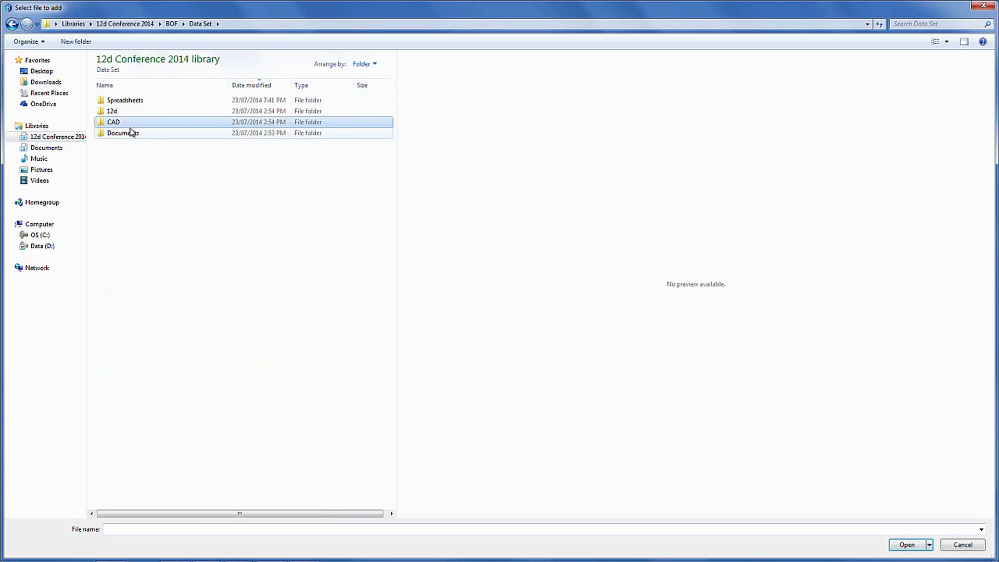
double_click(132, 133)
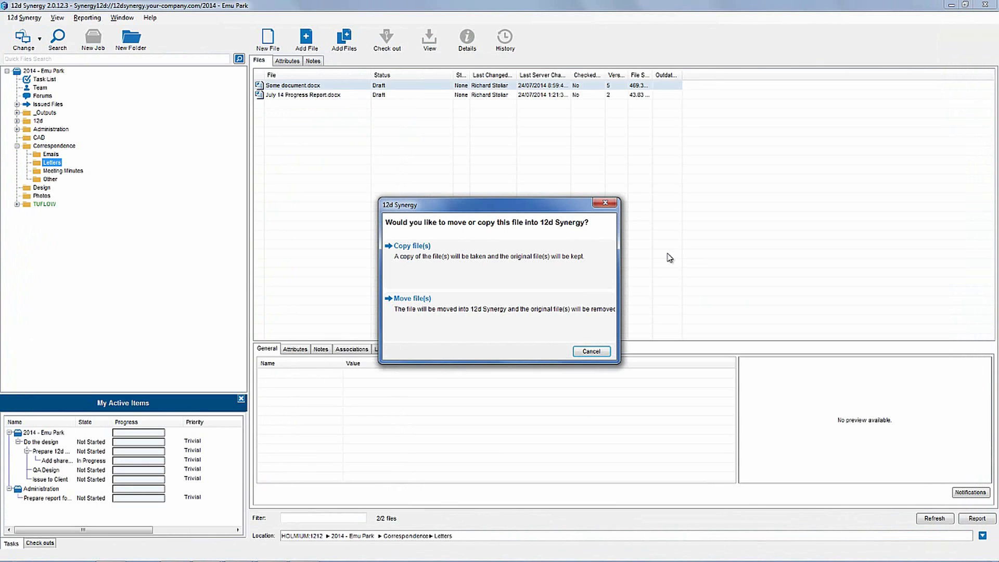
left_click(536, 265)
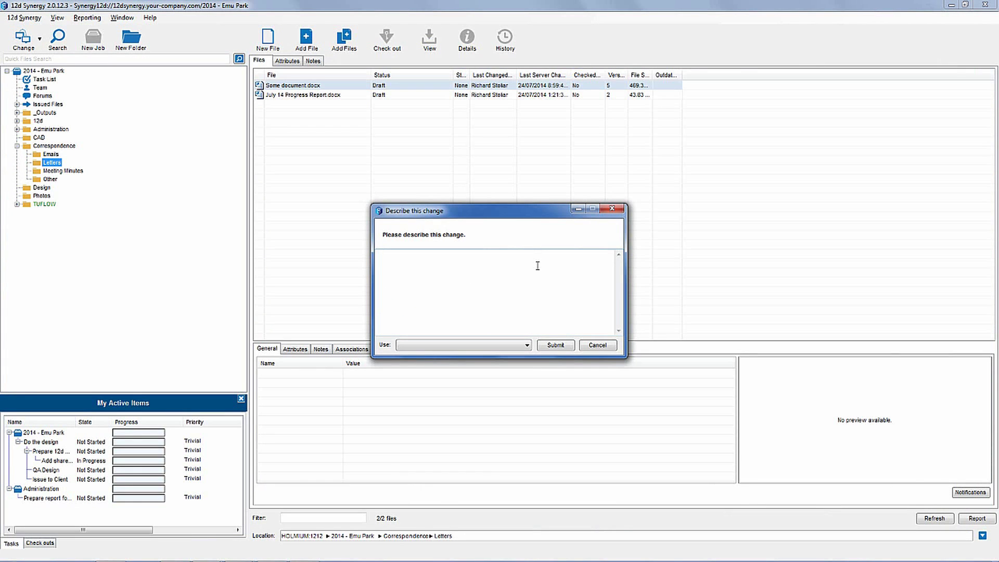
- Submit the addition with the predefined "Added new file" description and set the file's required Status attribute to Draft
left_click(518, 346)
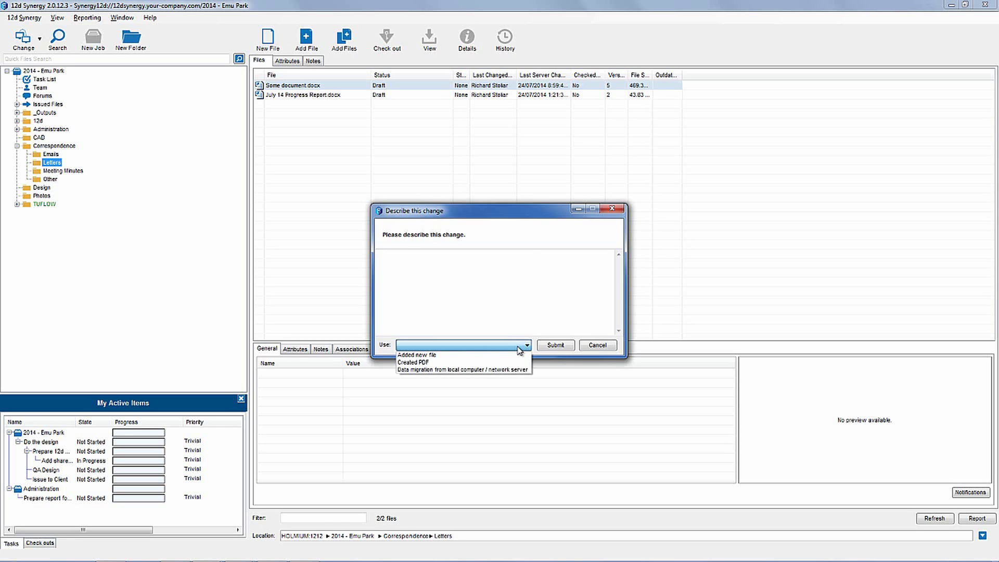
left_click(519, 354)
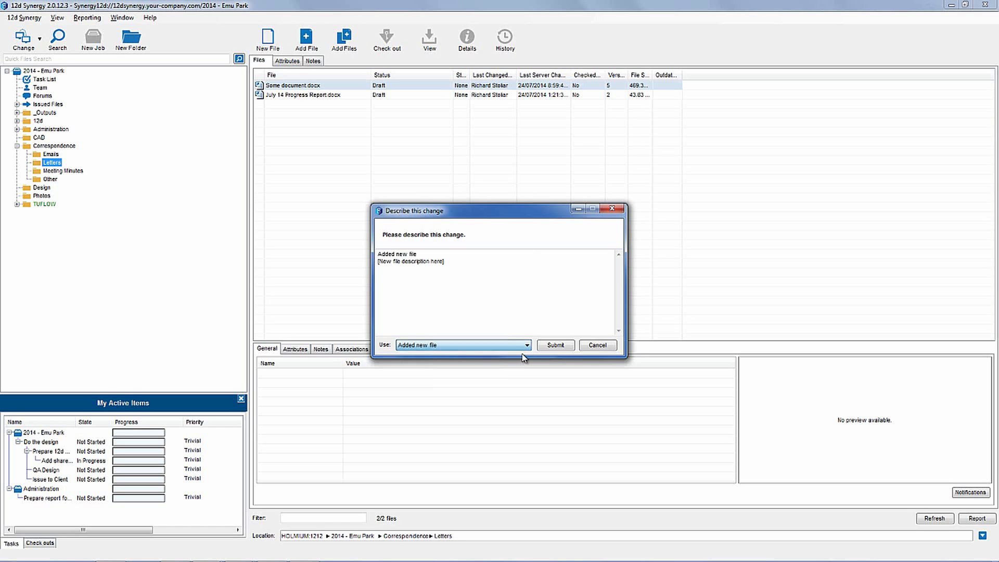
left_click(554, 344)
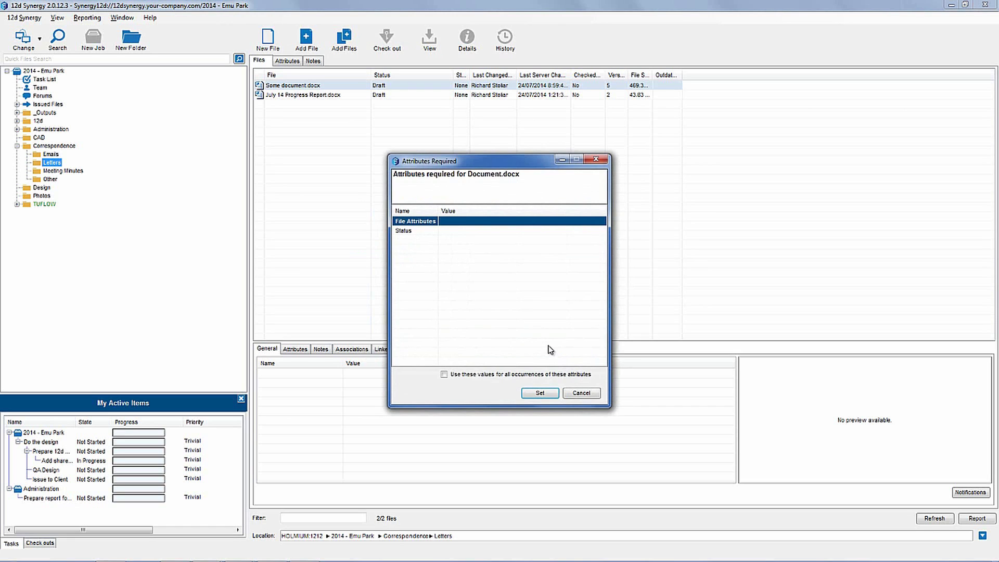
left_click(463, 232)
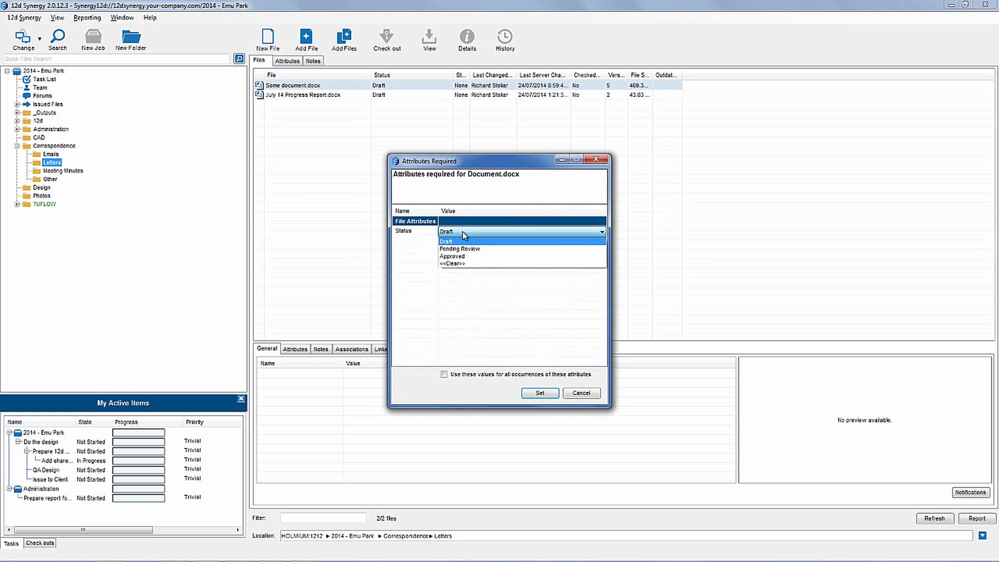
left_click(463, 242)
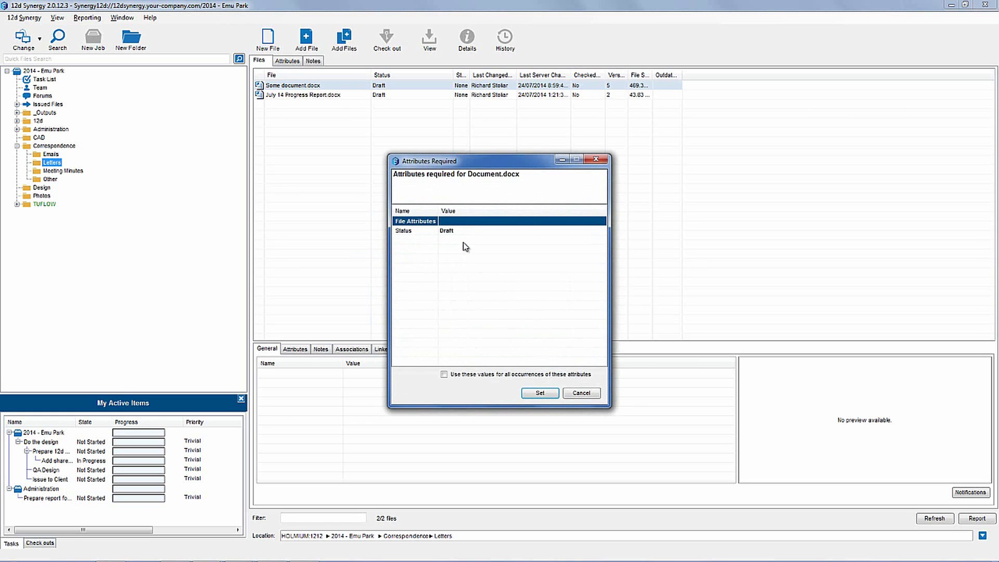
left_click(538, 392)
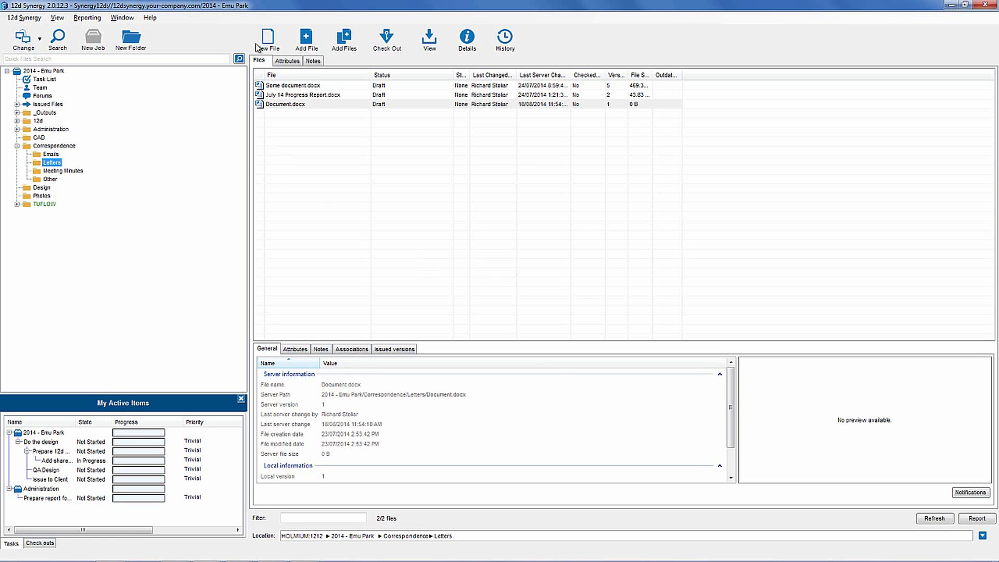
left_click(269, 42)
left_click(465, 253)
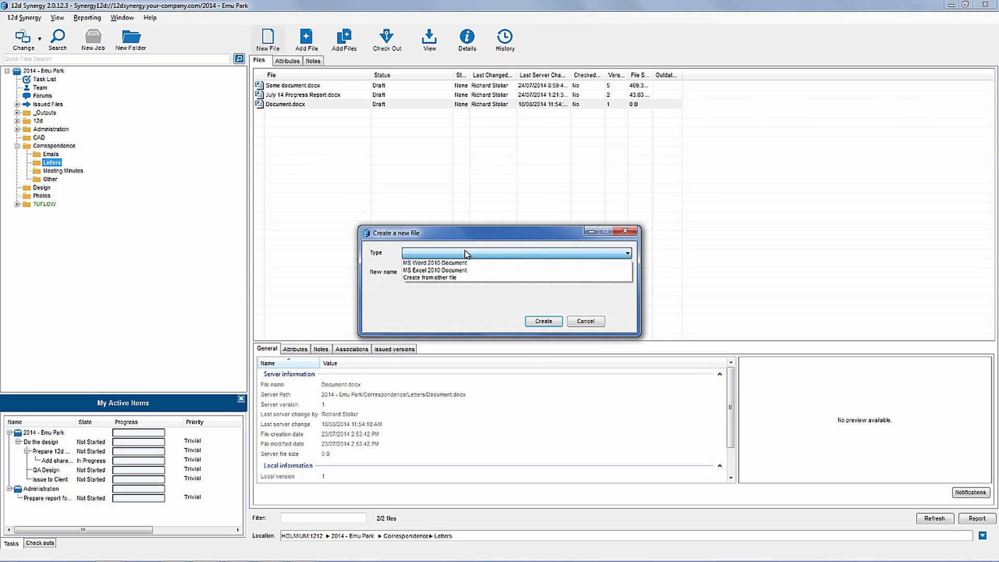
left_click(558, 301)
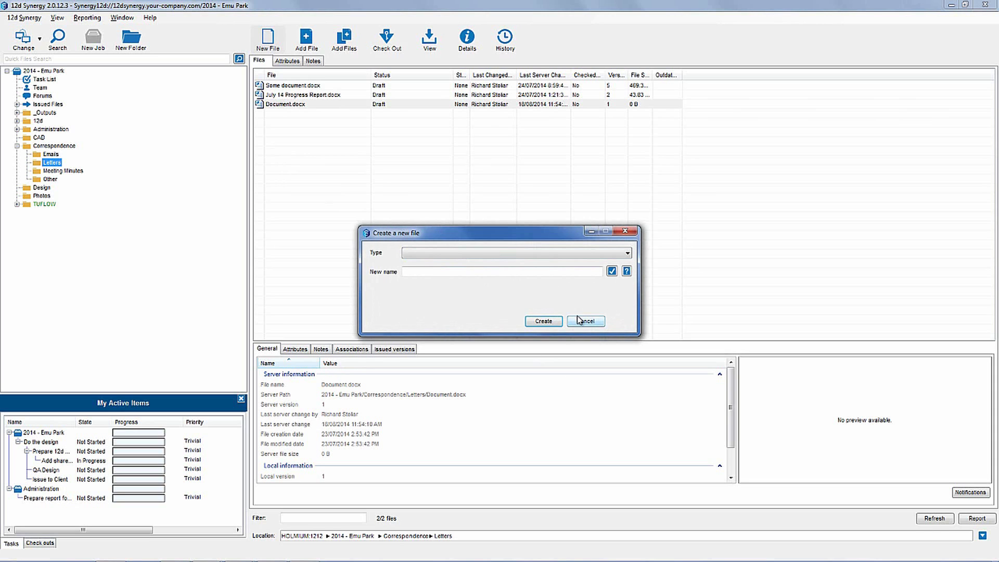
left_click(582, 321)
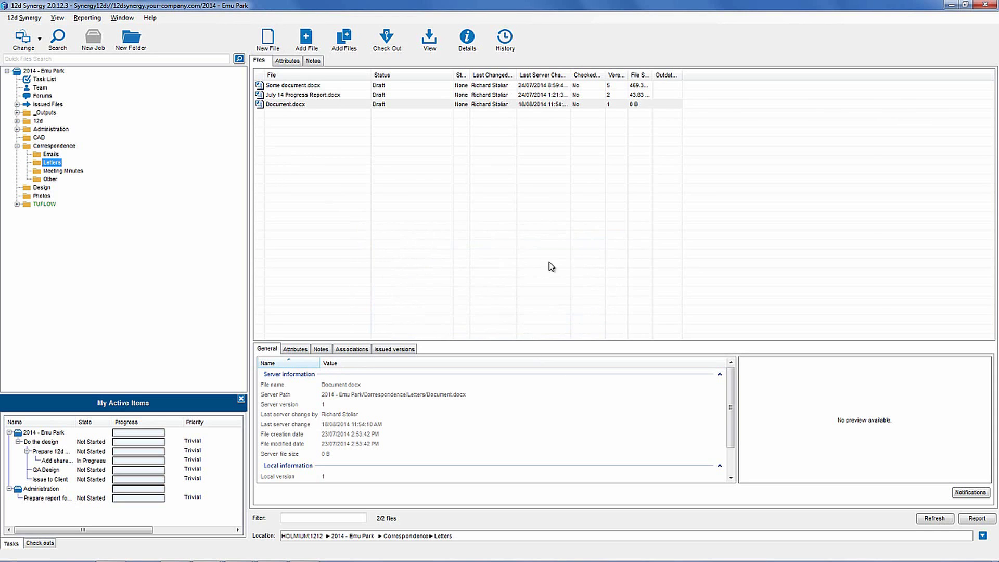
- Check out July 14 Progress Report.docx for editing, add the line "To whom it may concern," and close the document
double_click(394, 95)
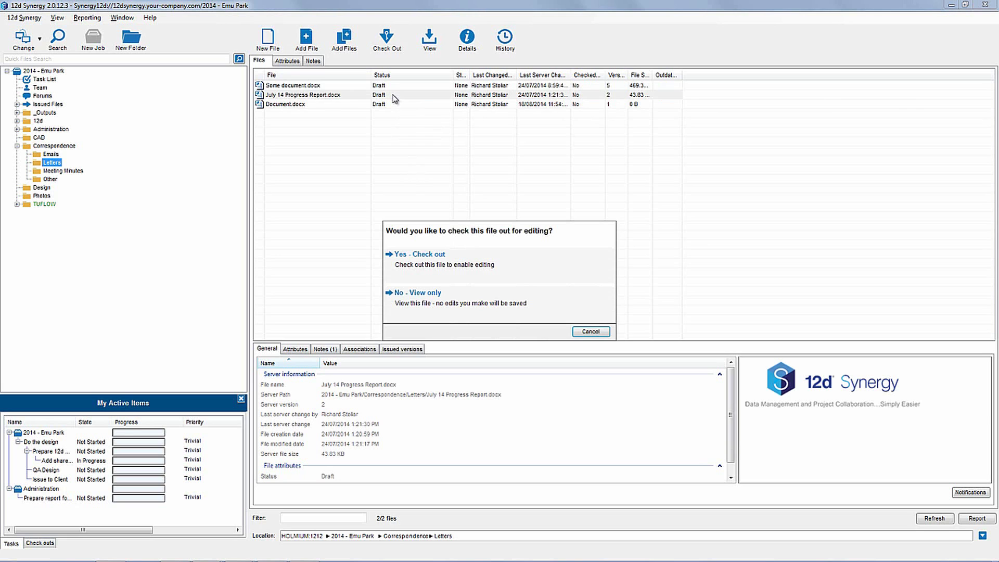
left_click(501, 263)
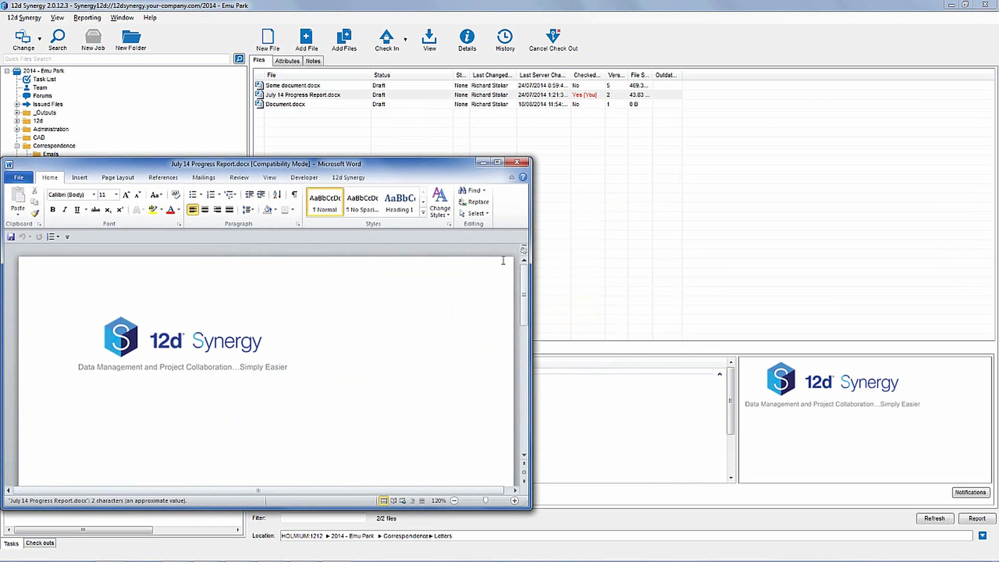
double_click(405, 165)
key("Down")
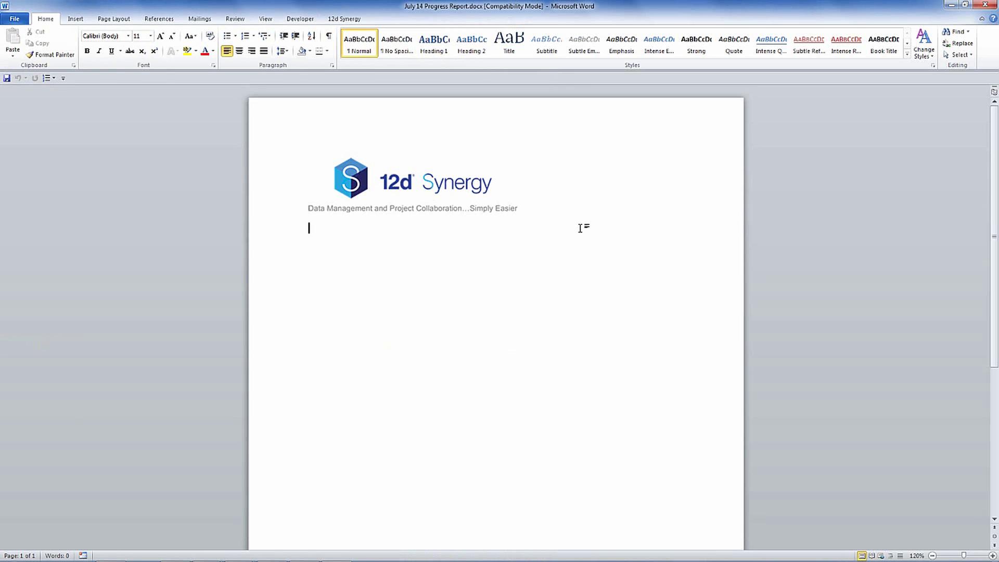
type("To whom it may concern,")
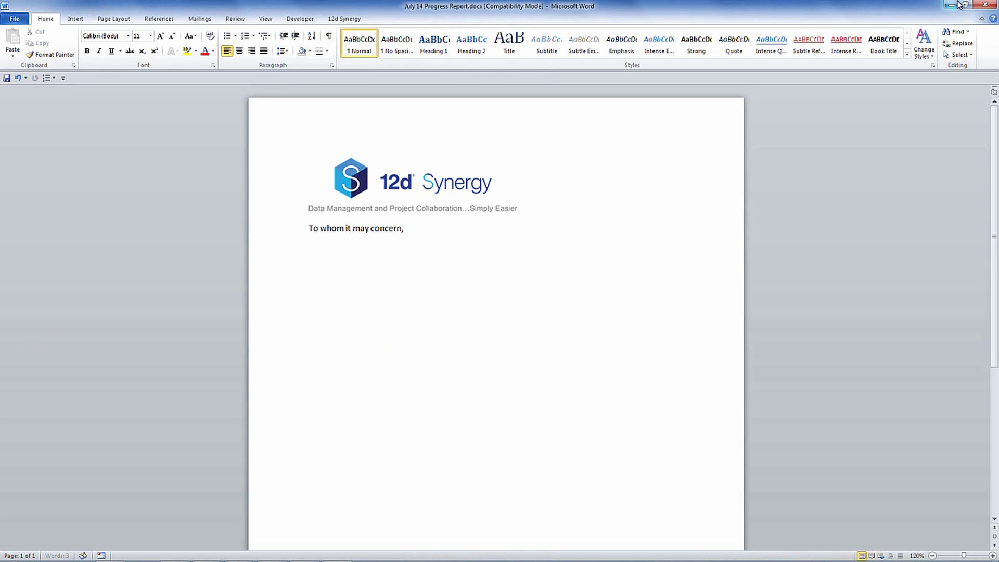
left_click(984, 5)
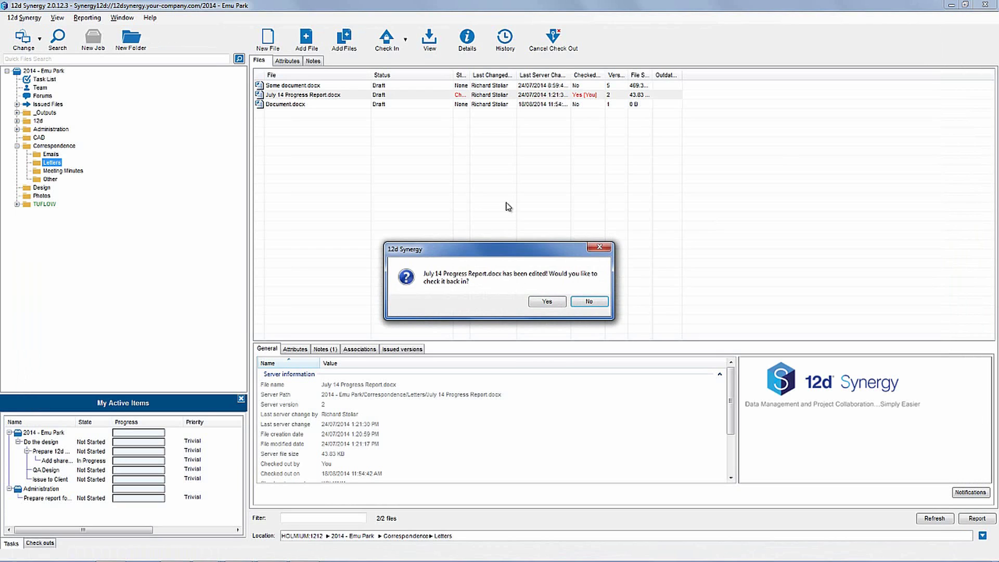
- Check the edited progress report back in using the predefined "Daily Check-in" change description
left_click(554, 302)
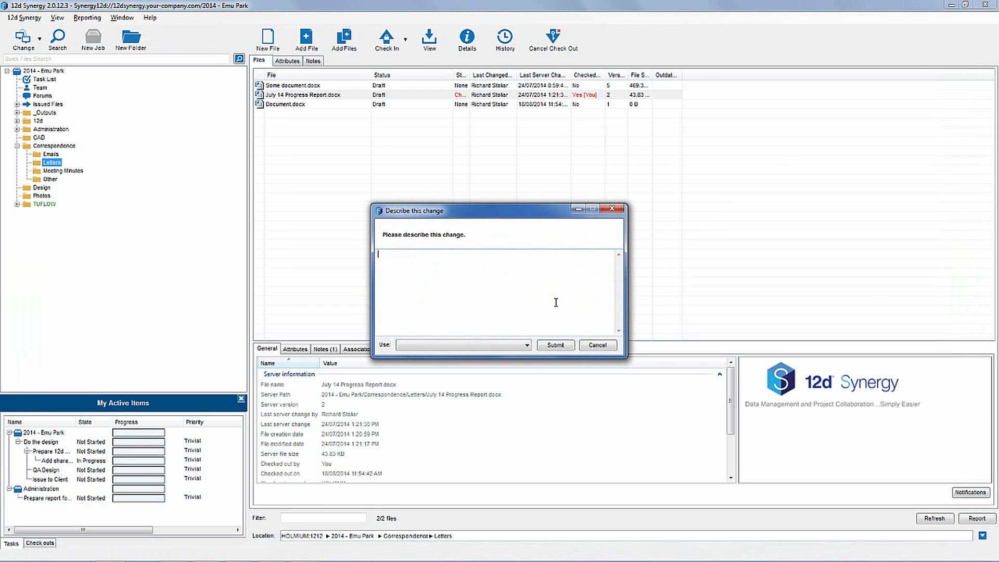
left_click(476, 346)
left_click(475, 353)
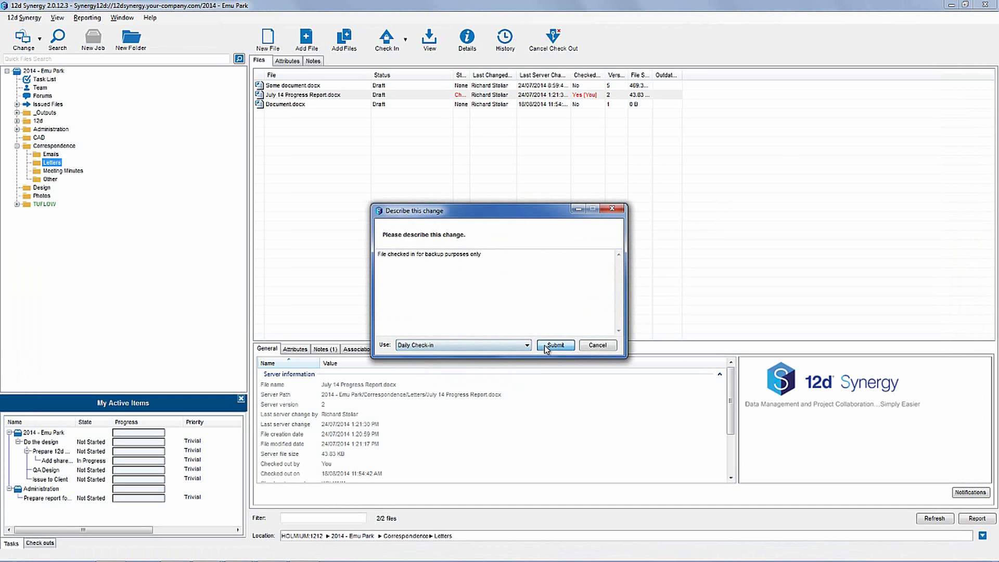
left_click(555, 345)
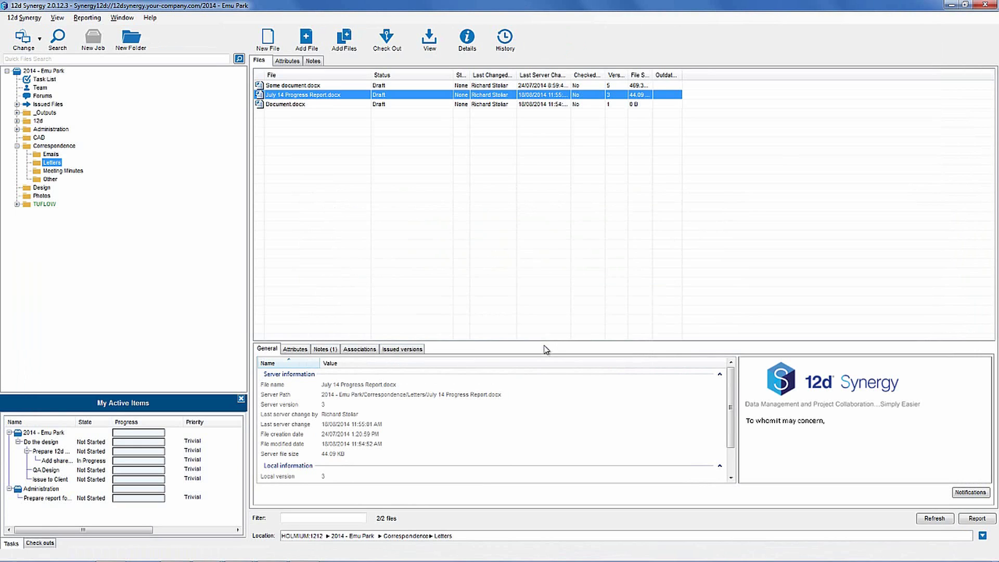
- Delete Document.docx from the Letters folder with the change description "I don't need this anymore."
right_click(348, 104)
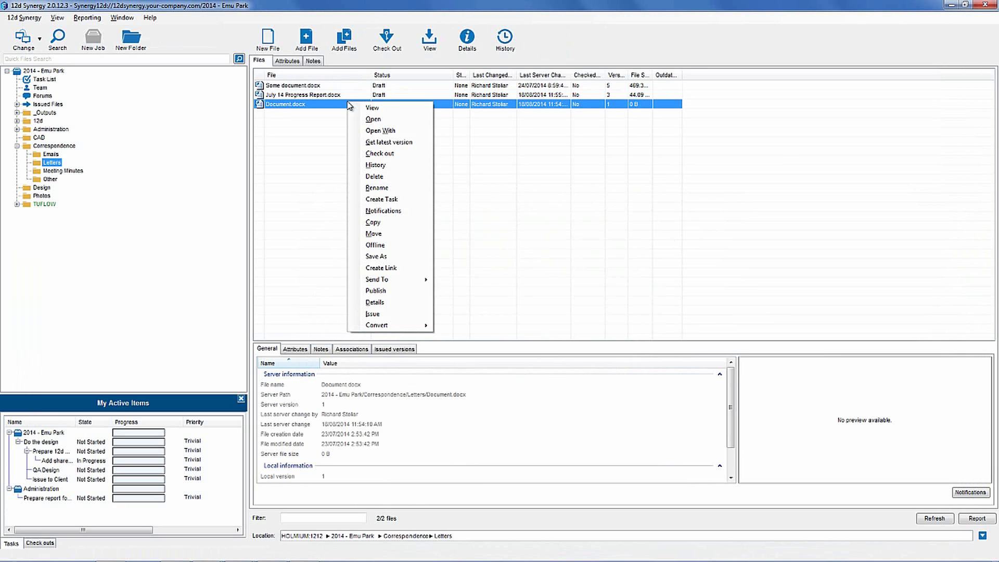
left_click(396, 176)
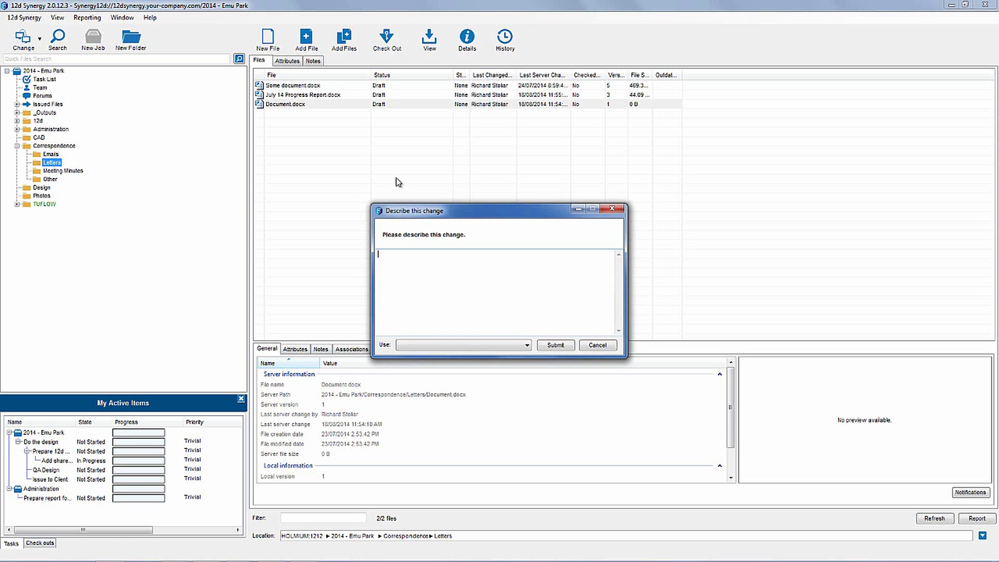
type("I don't need this anymore.")
key("Return")
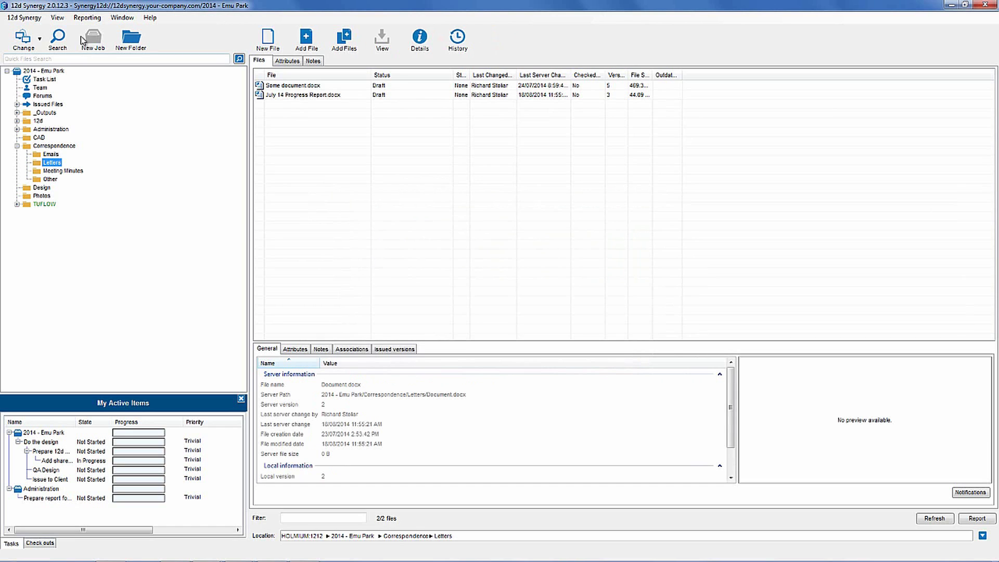
- Show deleted files in the file list and widen the State column to fit its contents
left_click(59, 19)
left_click(84, 52)
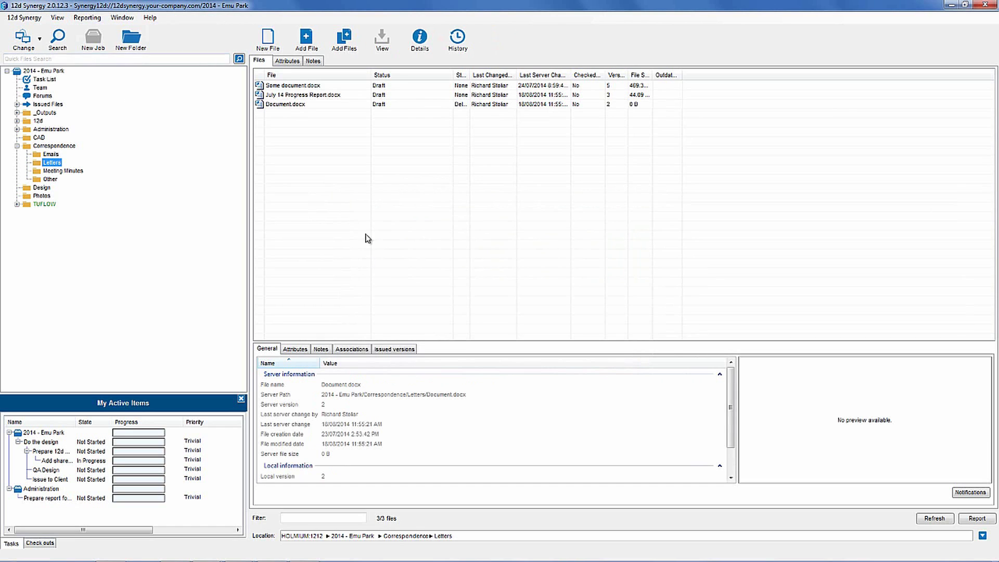
double_click(469, 74)
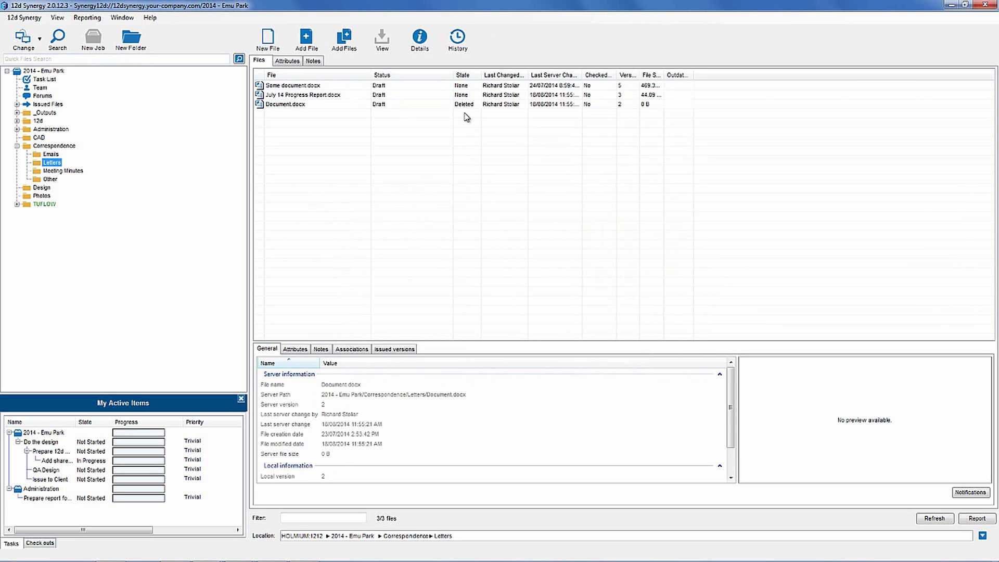
- Restore the deleted Document.docx with the change description "I really did need this."
left_click(465, 105)
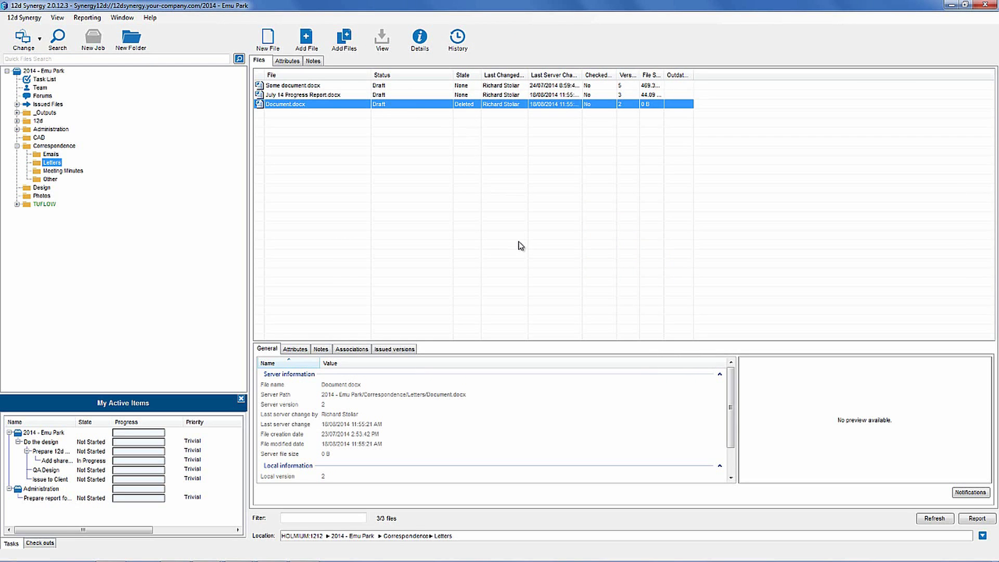
right_click(447, 105)
left_click(461, 123)
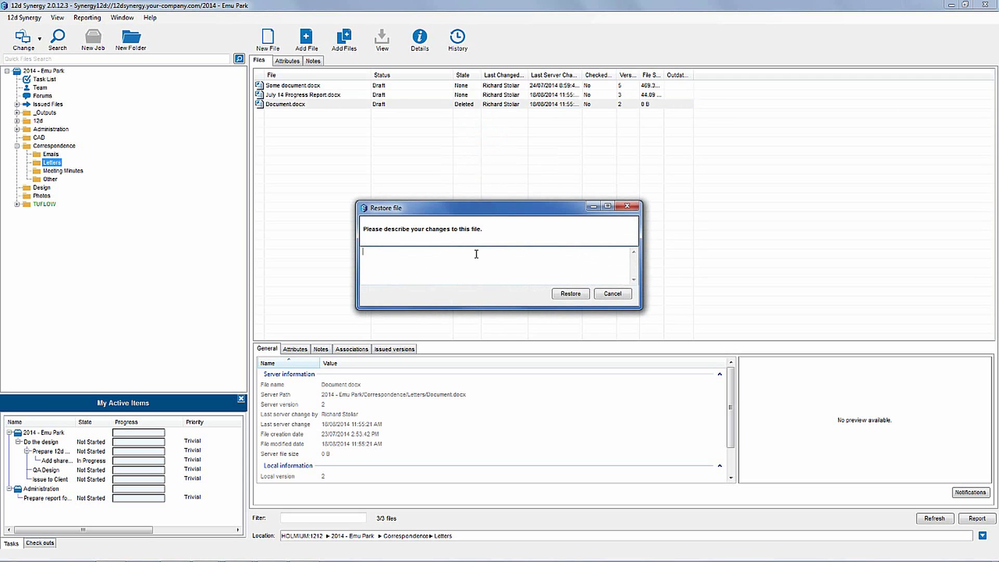
type("I really did th")
key("BackSpace")
key("BackSpace")
key("BackSpace")
type("need this.")
key("Return")
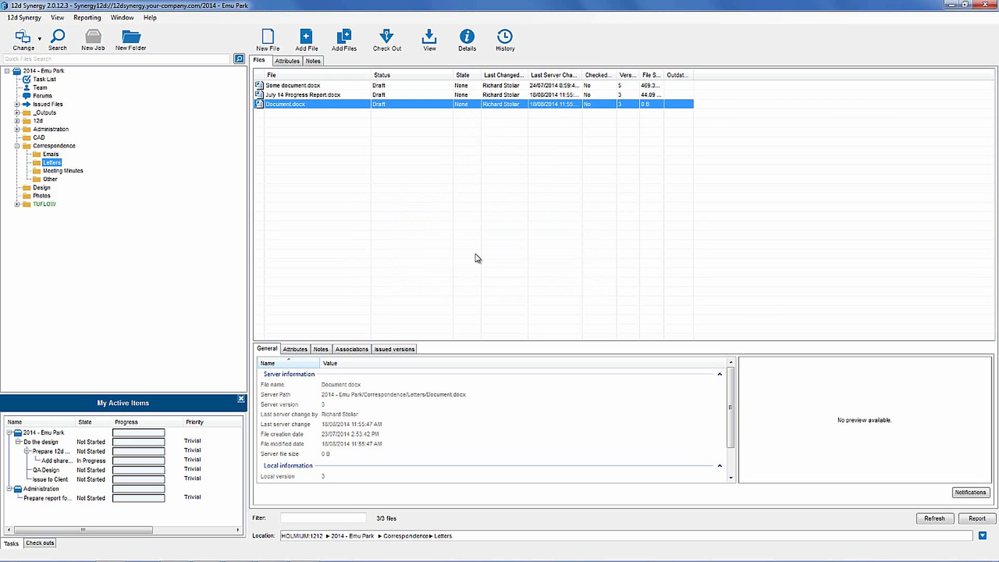
- Review the version history of Document.docx, close it, and open the history of July 14 Progress Report.docx
left_click(504, 39)
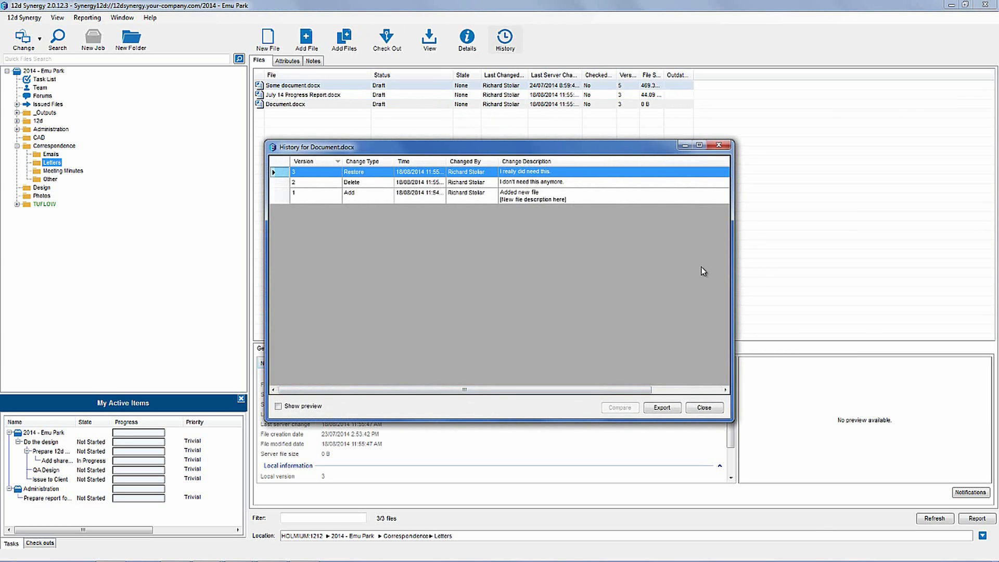
left_click(718, 145)
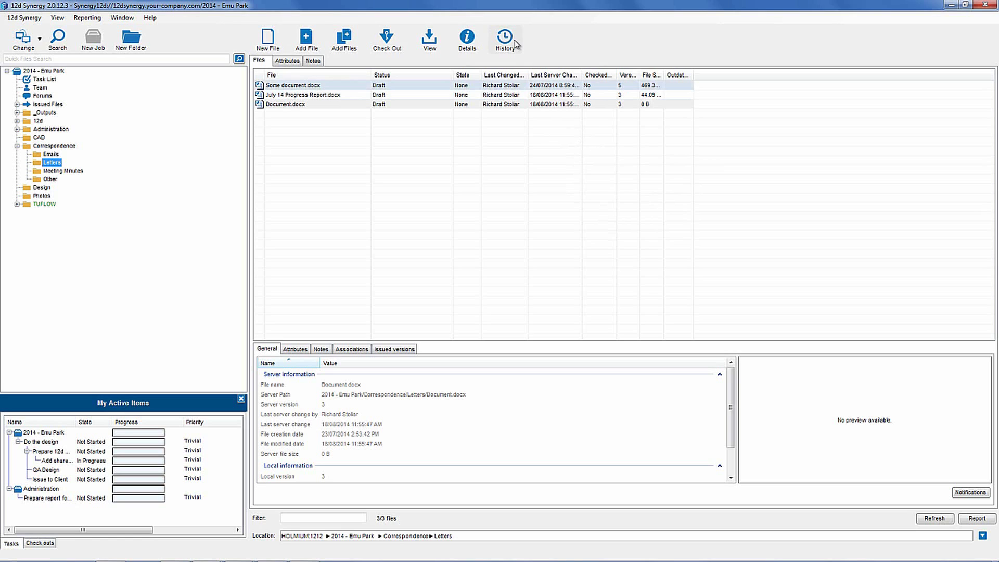
left_click(509, 95)
left_click(505, 42)
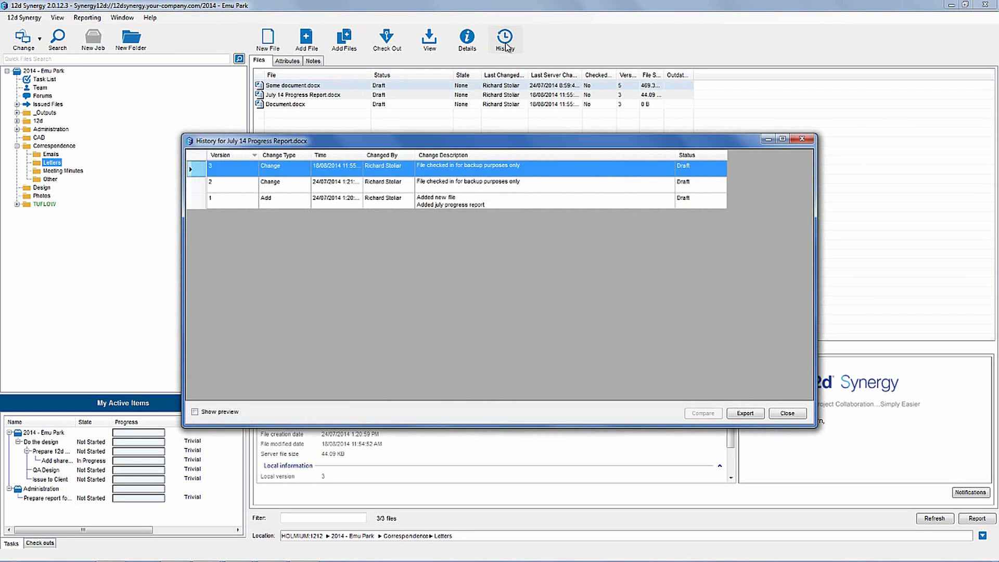
- View version 2 of the progress report in Word, close it, and turn on the history preview to preview version 3
left_click(598, 188)
right_click(598, 189)
left_click(643, 194)
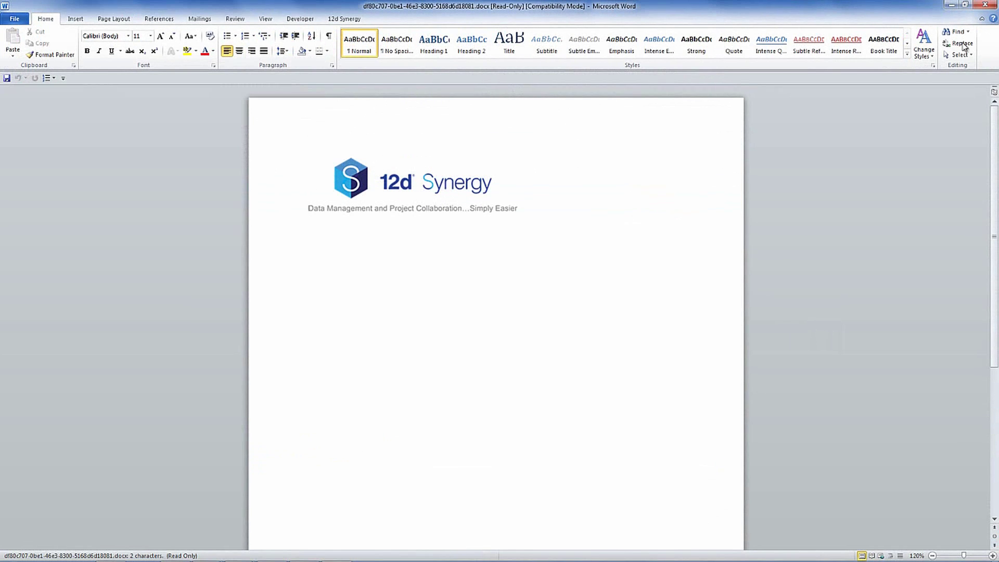
left_click(993, 6)
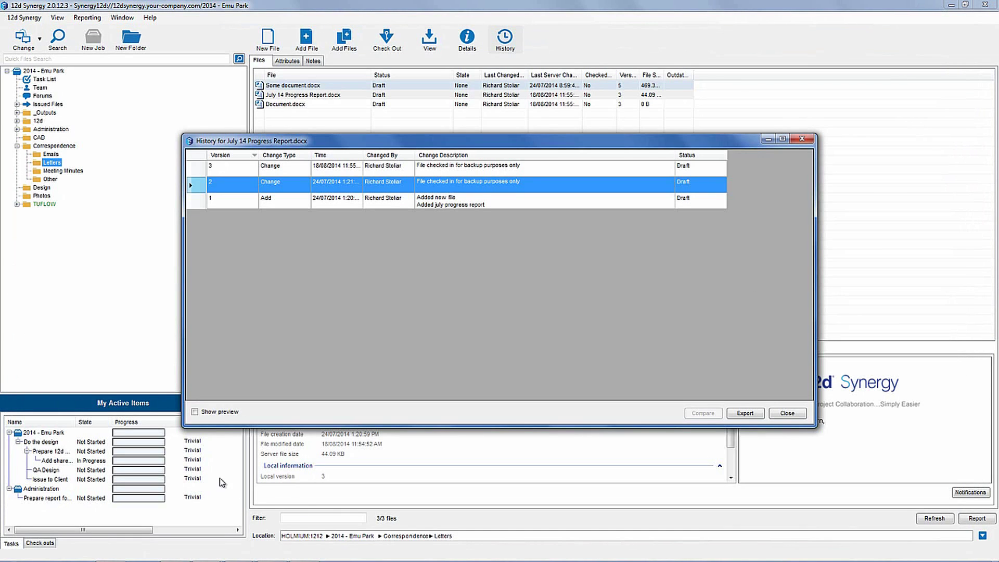
left_click(204, 411)
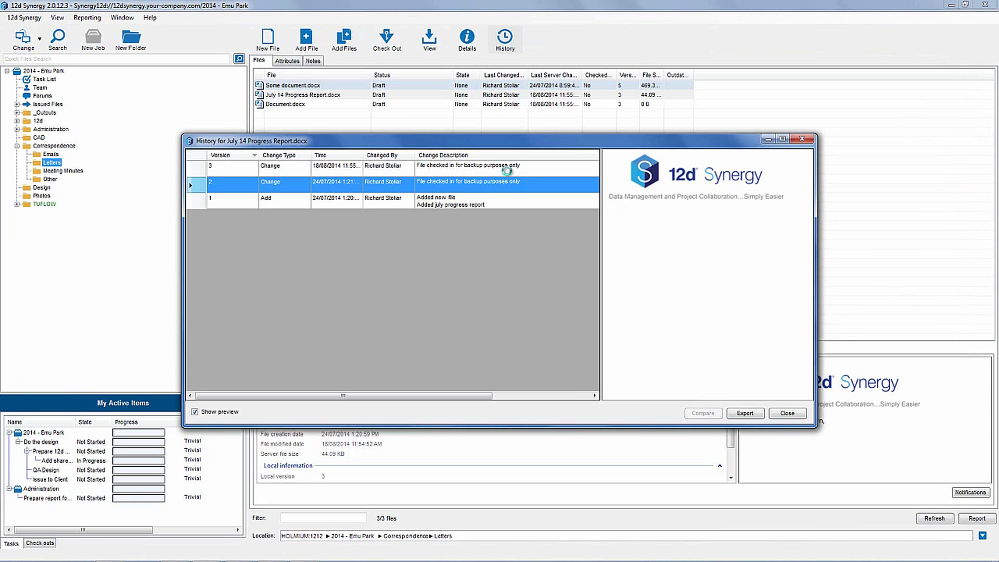
left_click(504, 167)
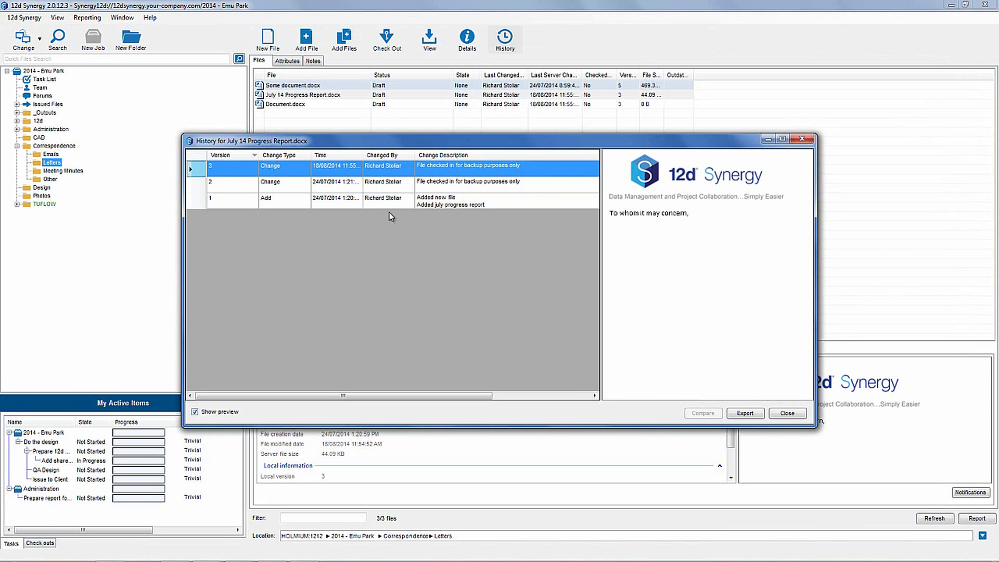
- Preview version 2 of the progress report, look at its version options including Local Rollback, and close the history
right_click(425, 186)
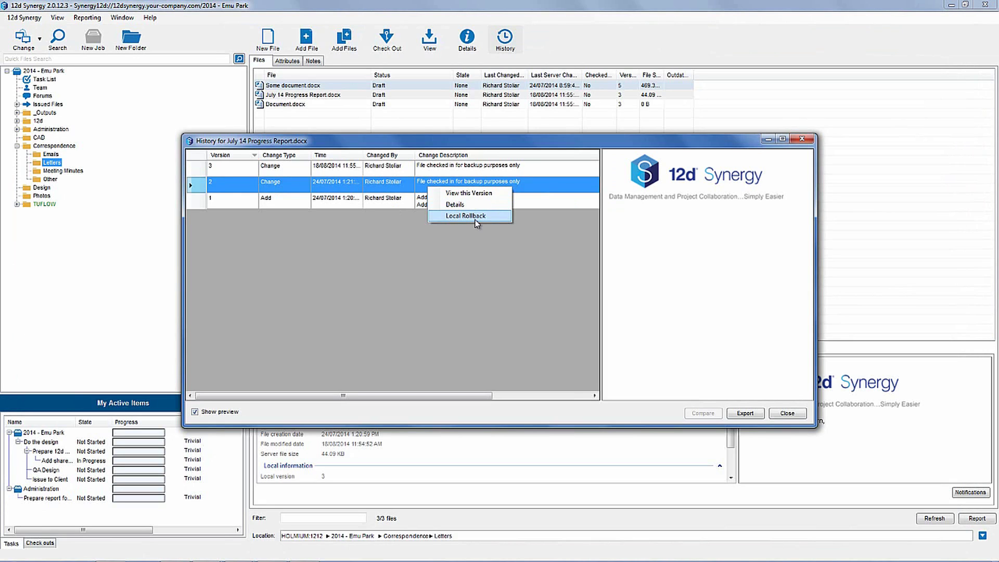
left_click(473, 300)
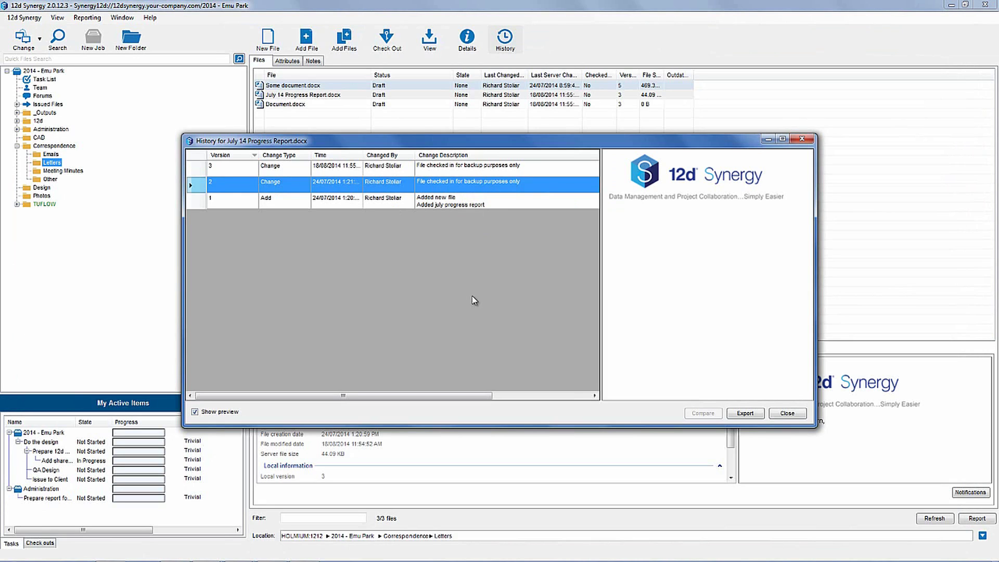
left_click(801, 139)
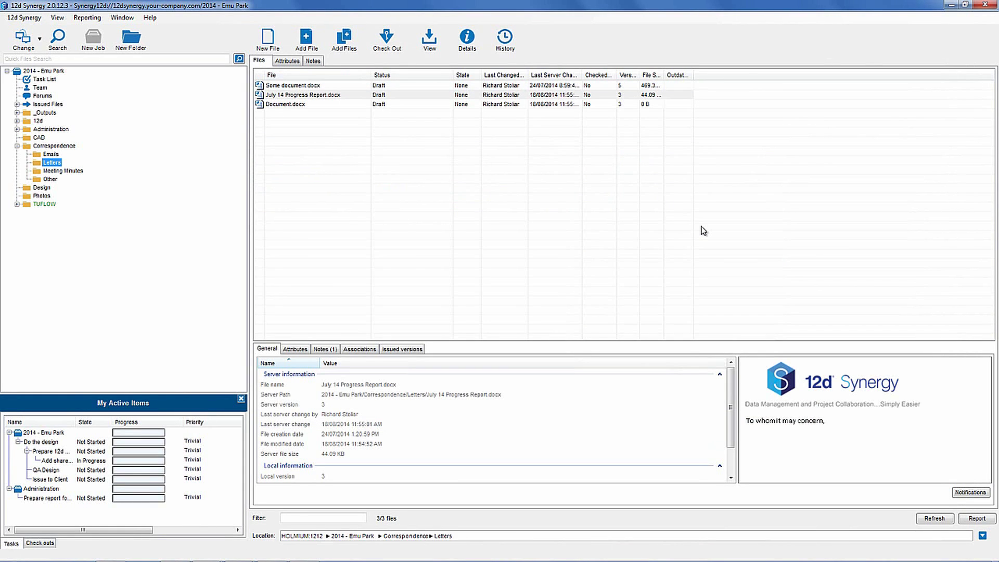
- Copy Document.docx from Letters into the Other folder with the change description "Taking a copy"
left_click(309, 105)
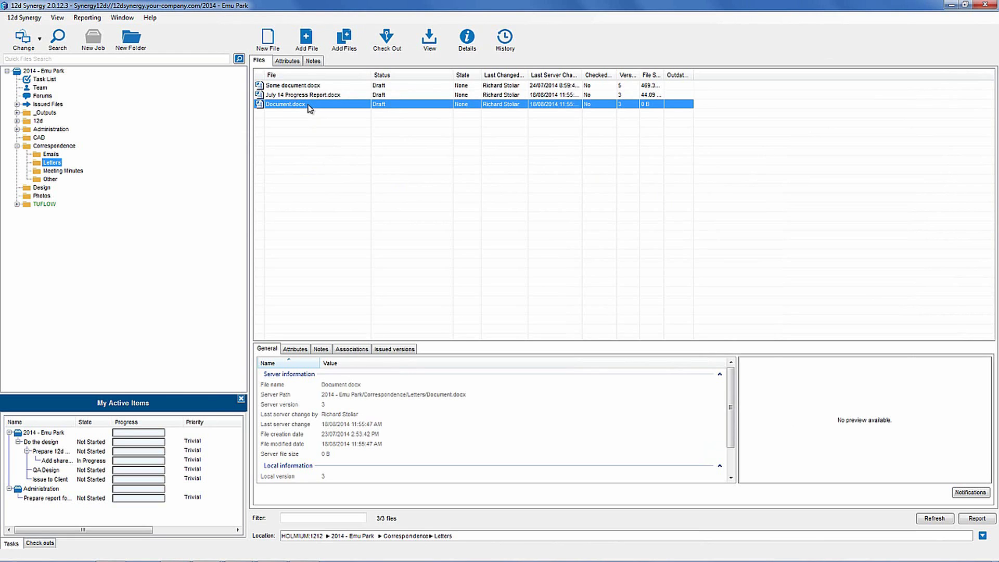
left_click_drag(309, 107, 45, 182)
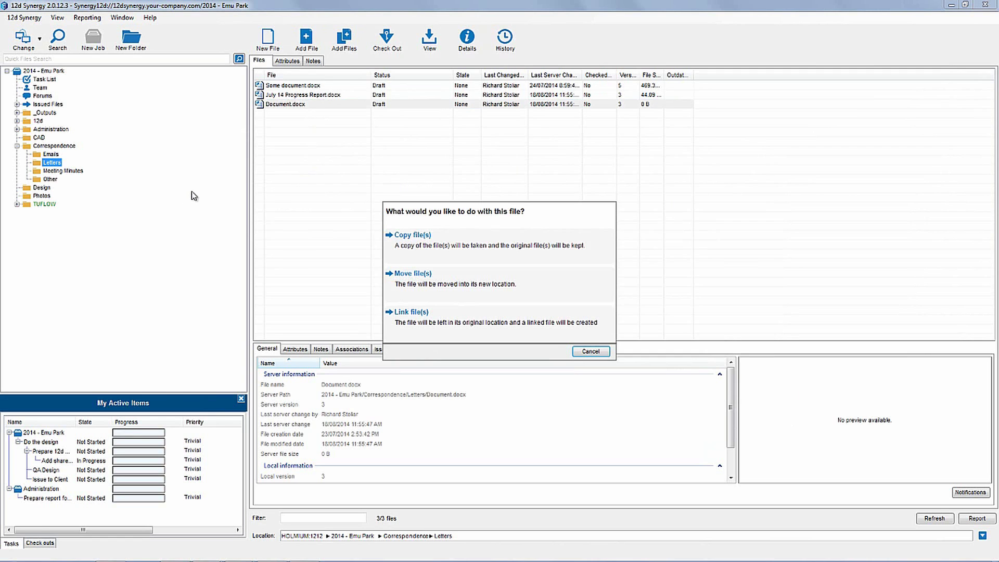
left_click(404, 241)
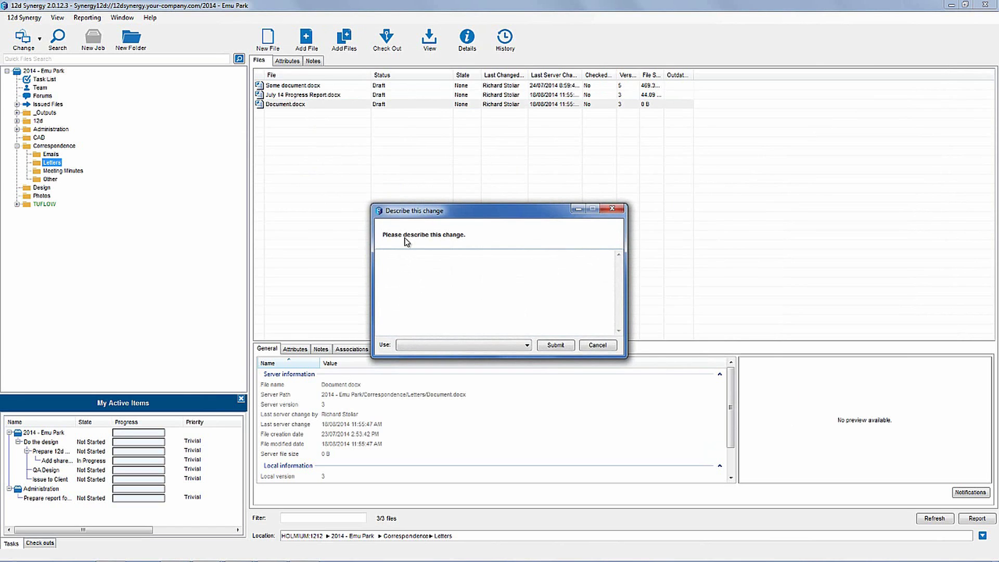
type("Taking a copy")
key("Return")
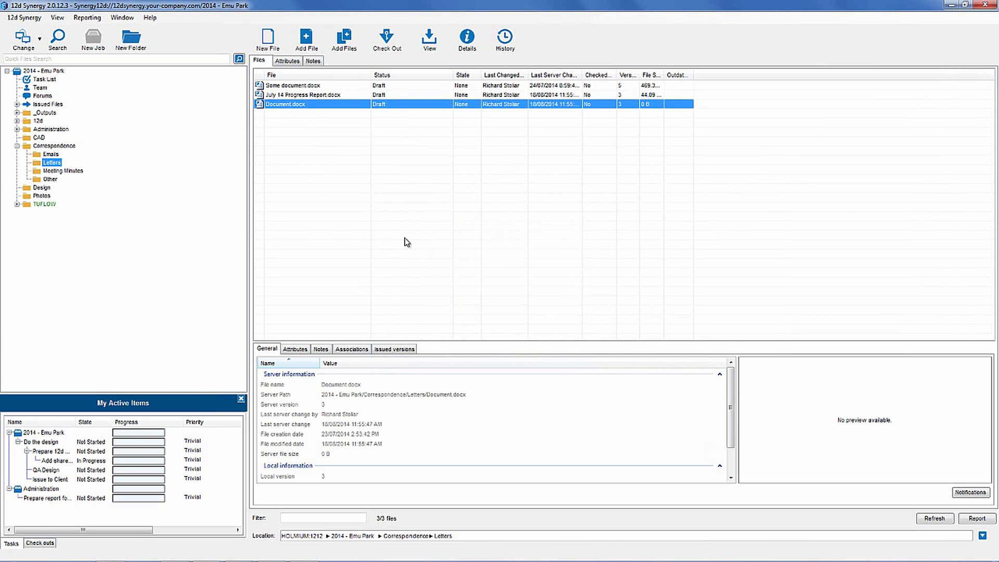
- Move Document.docx from Letters to the Meeting Minutes folder with the change description "This was in the wrong place"
left_click_drag(299, 106, 79, 177)
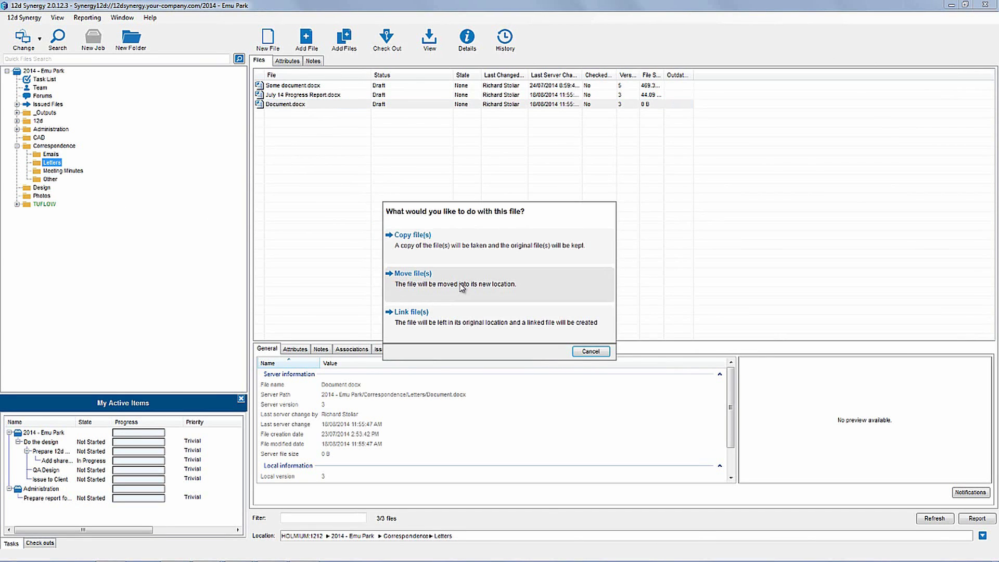
left_click(461, 287)
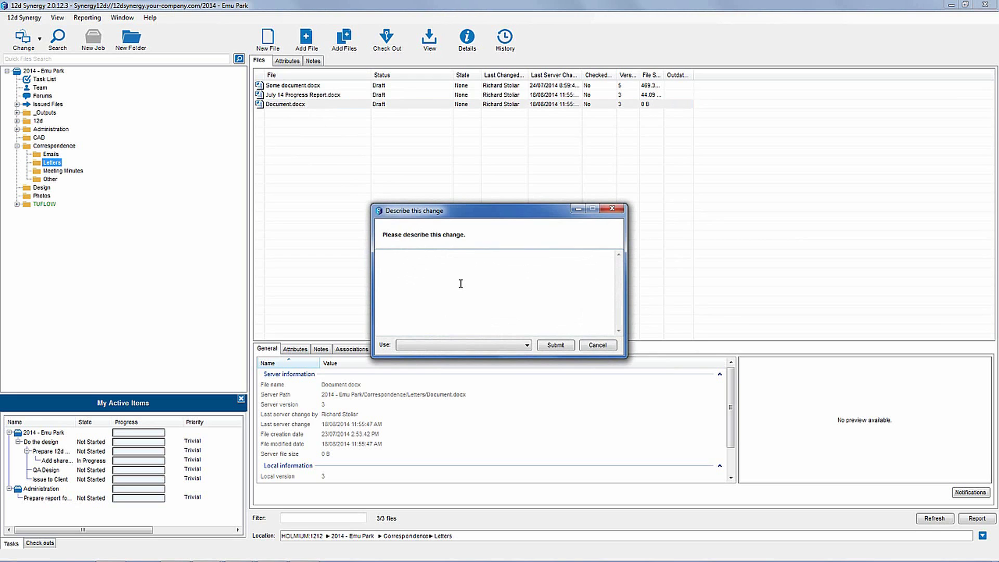
type("This was in thew")
key("BackSpace")
type("wrong place")
key("Return")
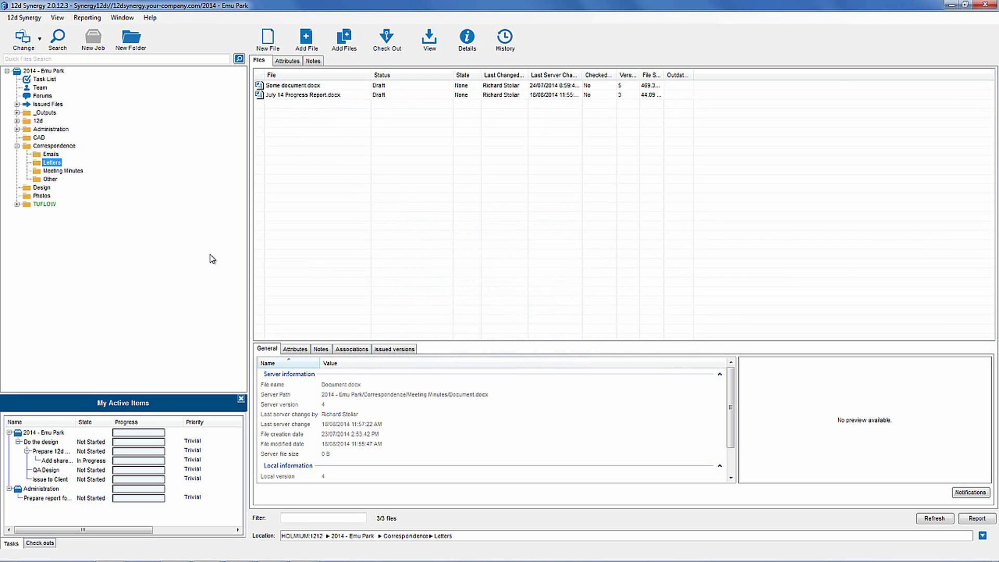
- Review the version history of Document.docx in the Meeting Minutes folder and close it
left_click(78, 172)
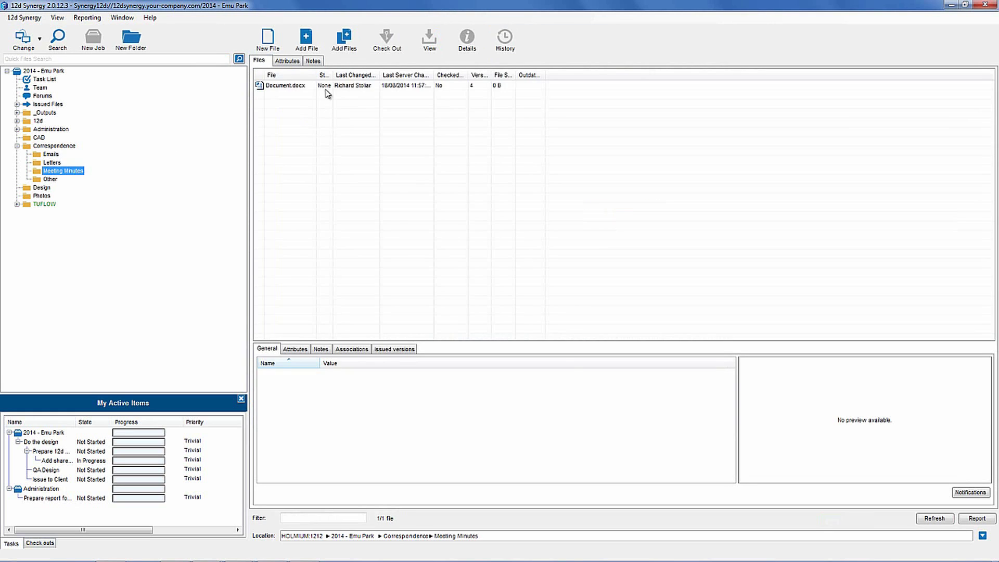
left_click(325, 86)
left_click(505, 39)
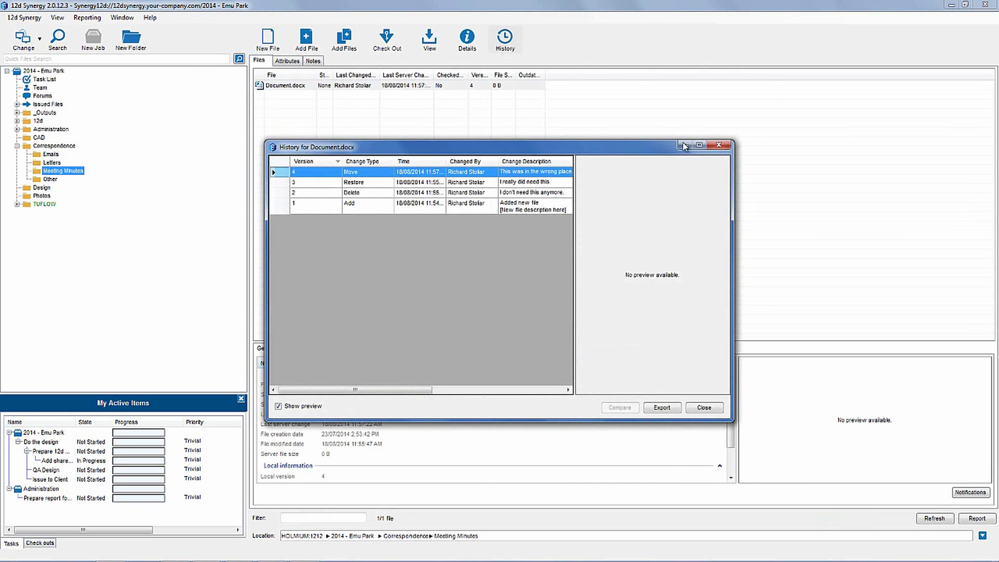
left_click(718, 145)
- Examine the entity log of Document.docx through its file details, and close both windows
left_click(467, 36)
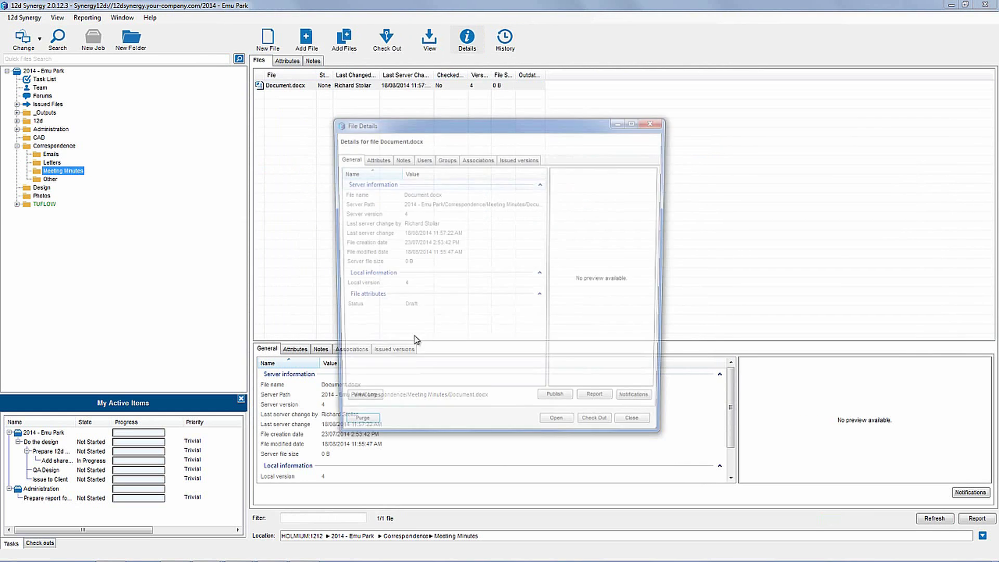
left_click(357, 404)
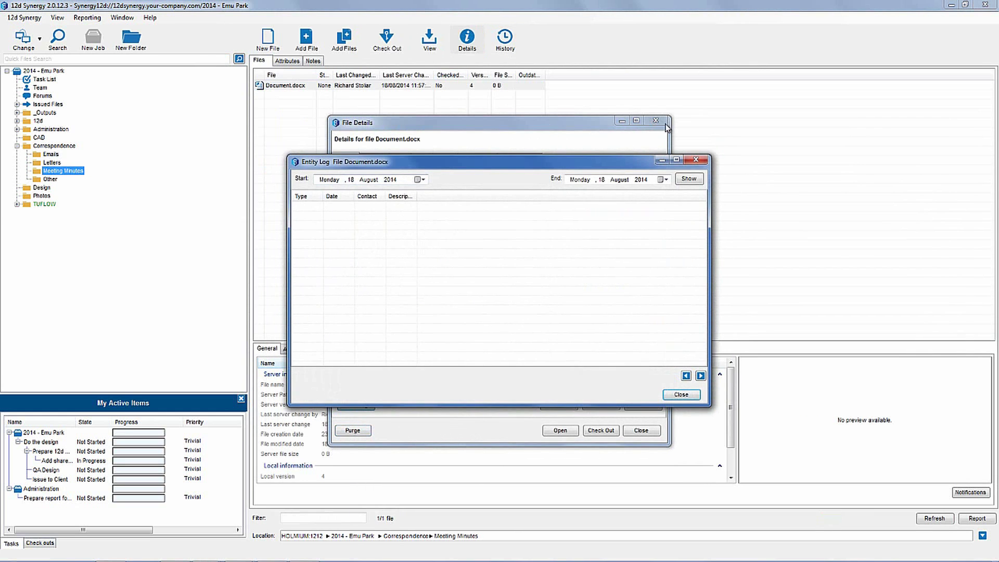
left_click(692, 179)
left_click(537, 263)
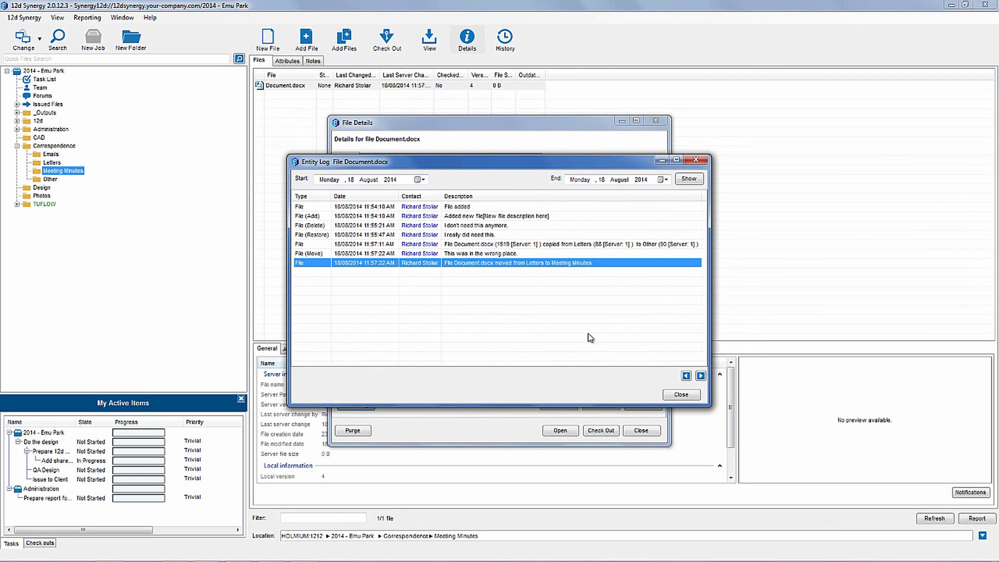
left_click(683, 395)
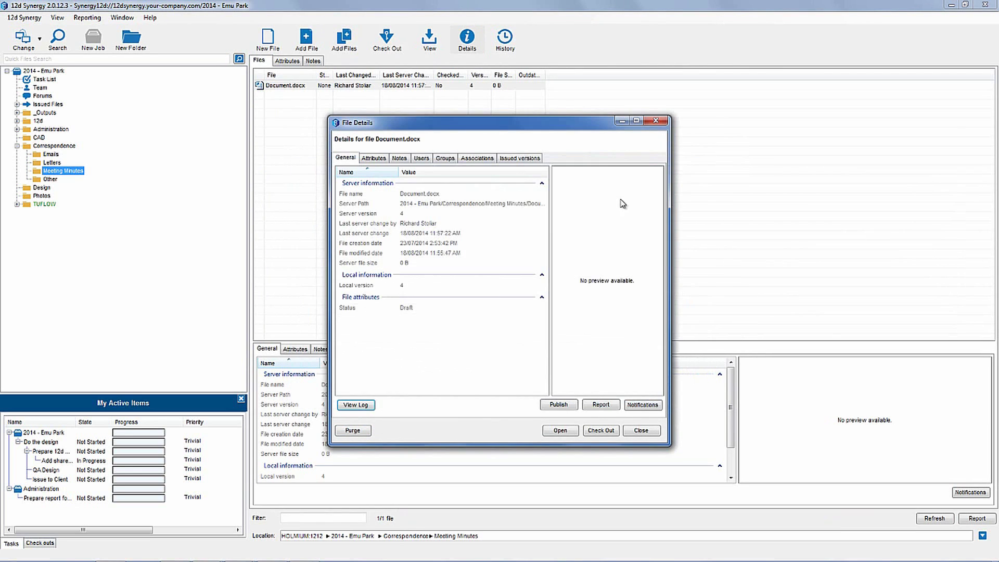
left_click(655, 121)
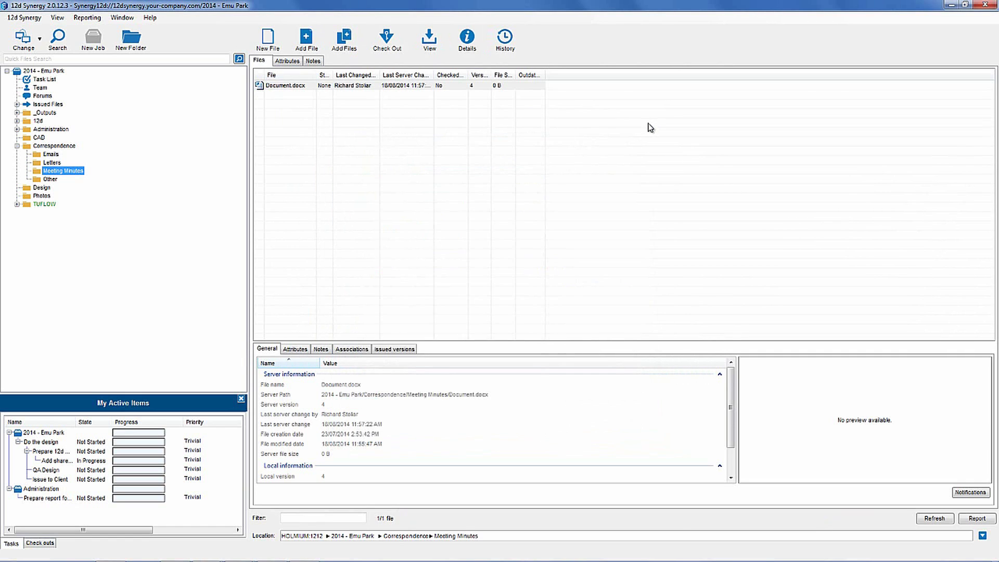
- Check out July 14 Progress Report.docx in the Letters folder and set its Status attribute to Pending Review
left_click(54, 163)
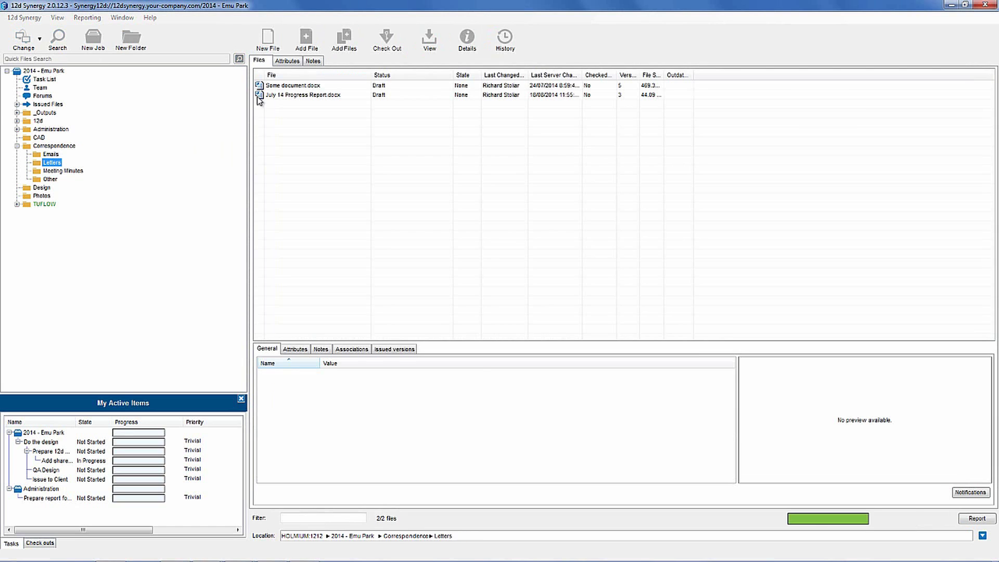
left_click(292, 95)
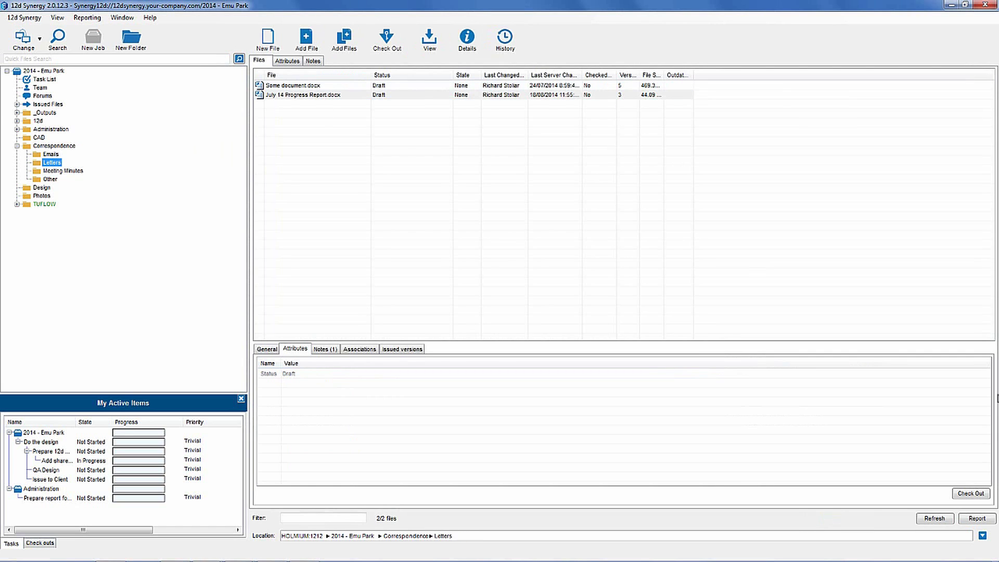
left_click(970, 493)
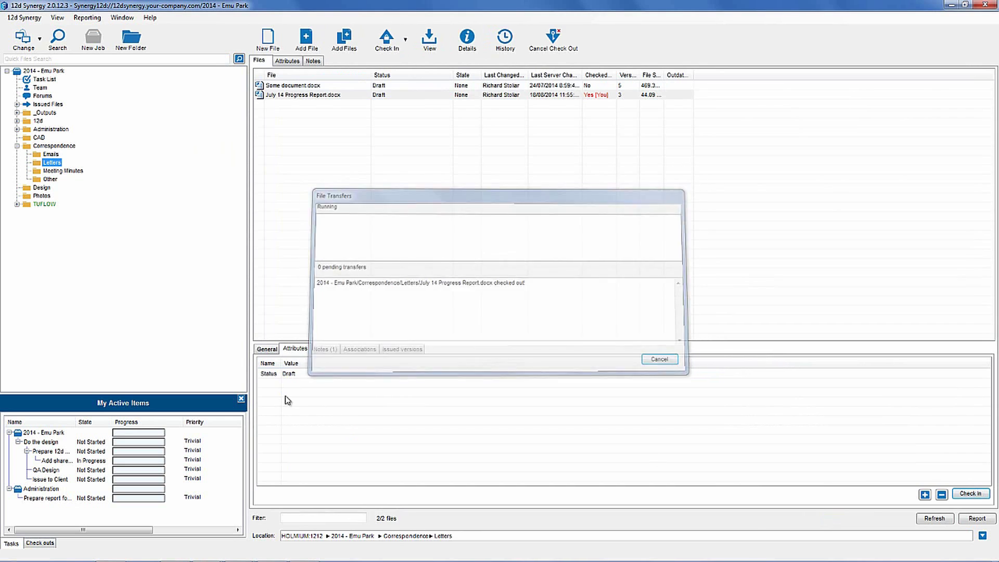
left_click(296, 377)
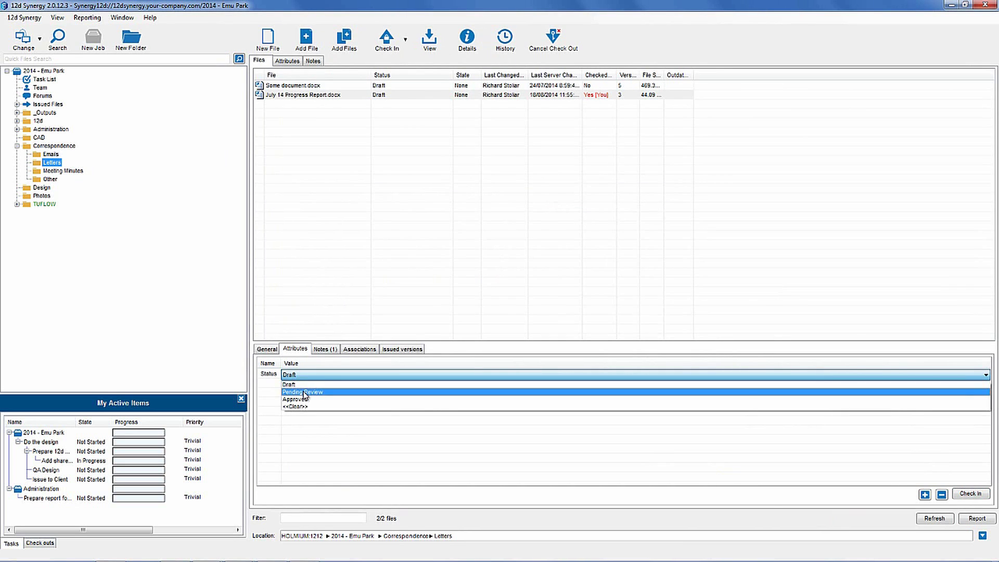
left_click(305, 392)
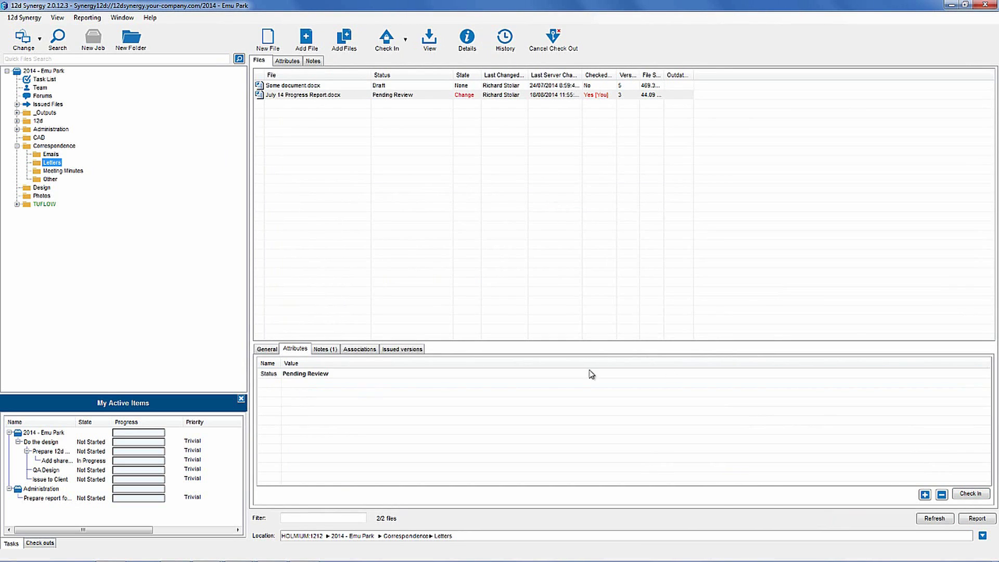
- Check in the progress report with the change description "This is now waiting for review."
left_click(971, 494)
type("T")
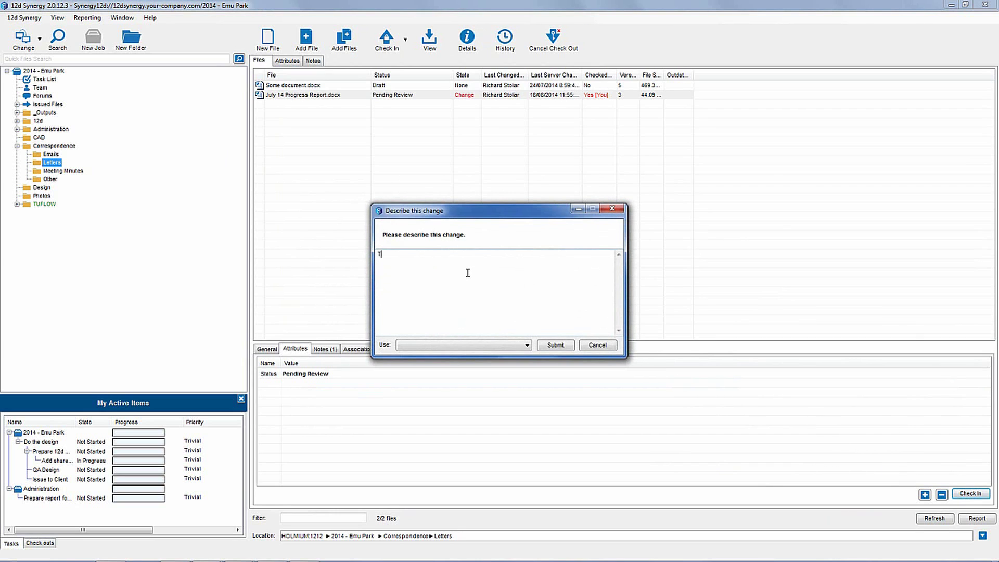
type("his is now waiting for review.")
key("Return")
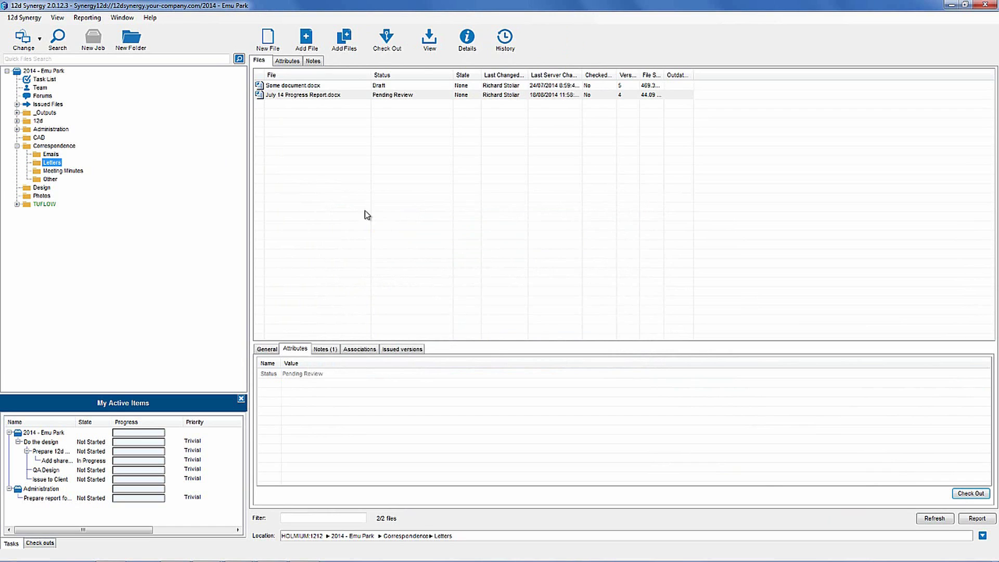
left_click(61, 172)
left_click_drag(292, 85, 52, 165)
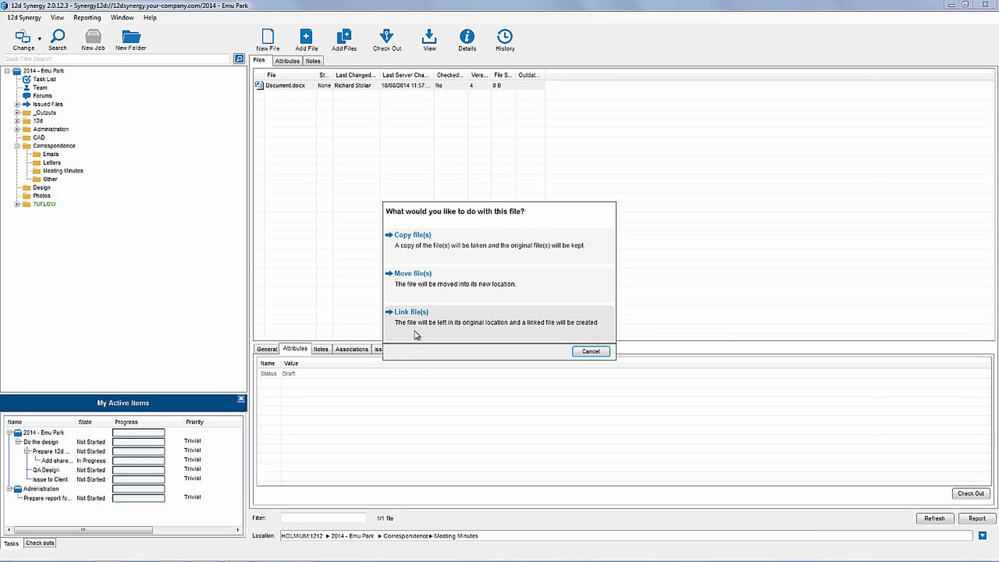
left_click(591, 352)
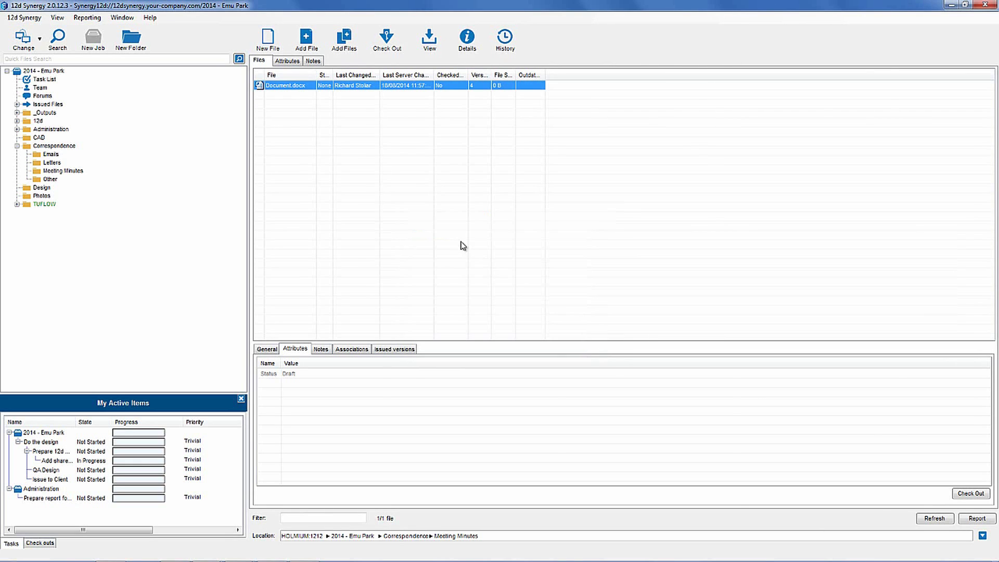
- Start a new file in the Letters folder using the type "Create from other file"
left_click(55, 163)
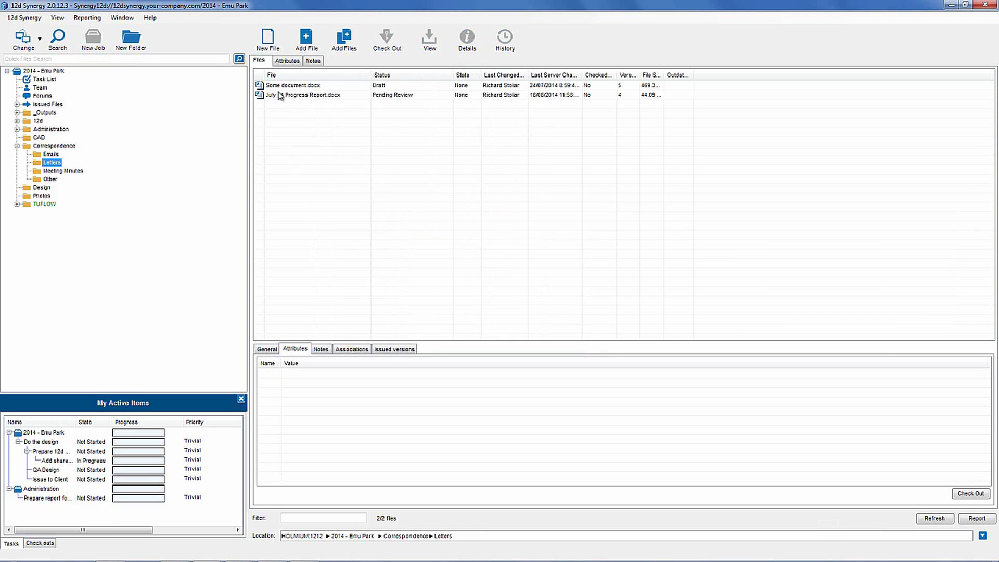
left_click(279, 48)
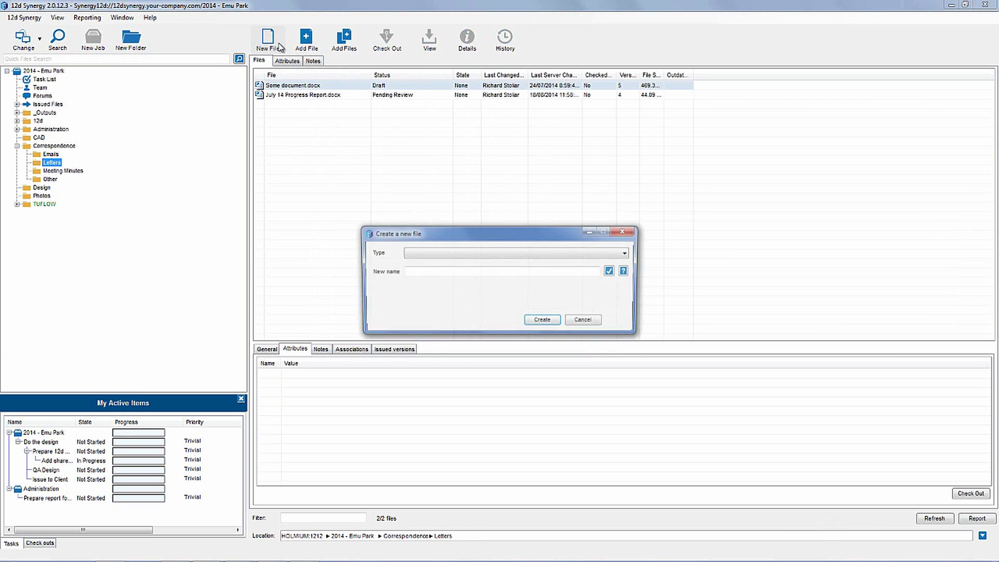
left_click(531, 259)
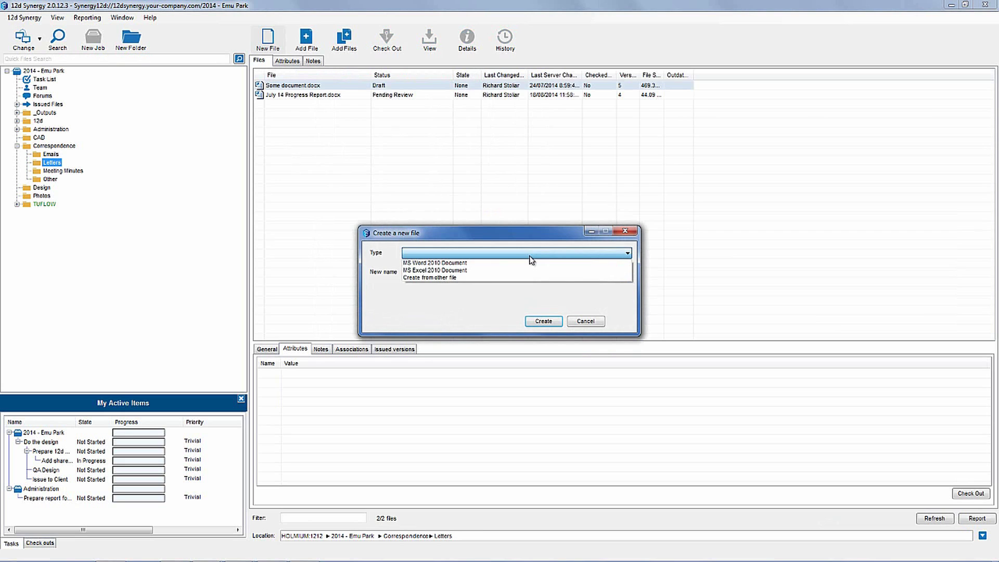
left_click(509, 278)
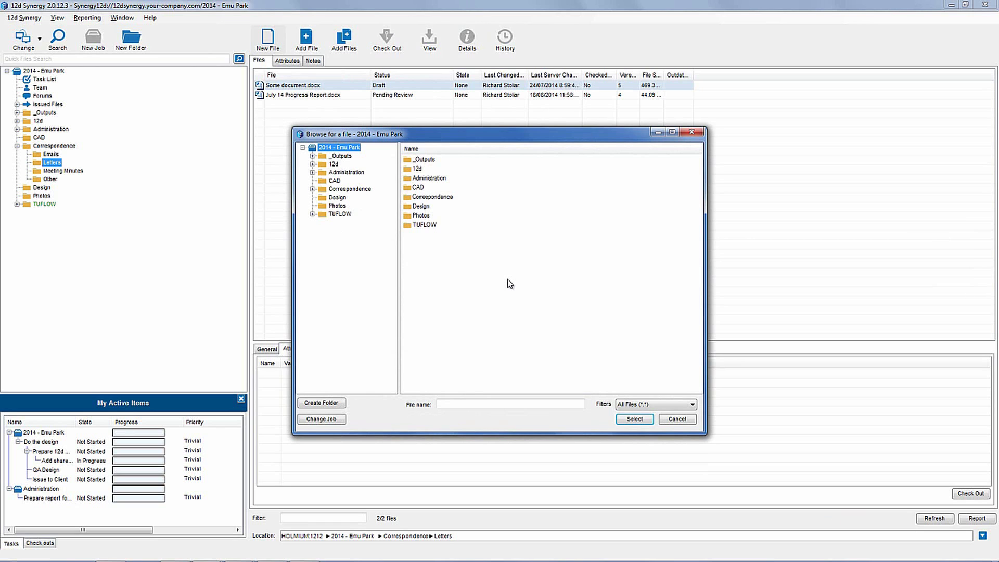
- Switch to the Company Library window and view Template Letter.docx from Templates > Letters in Word without checking it out
key("alt+Tab")
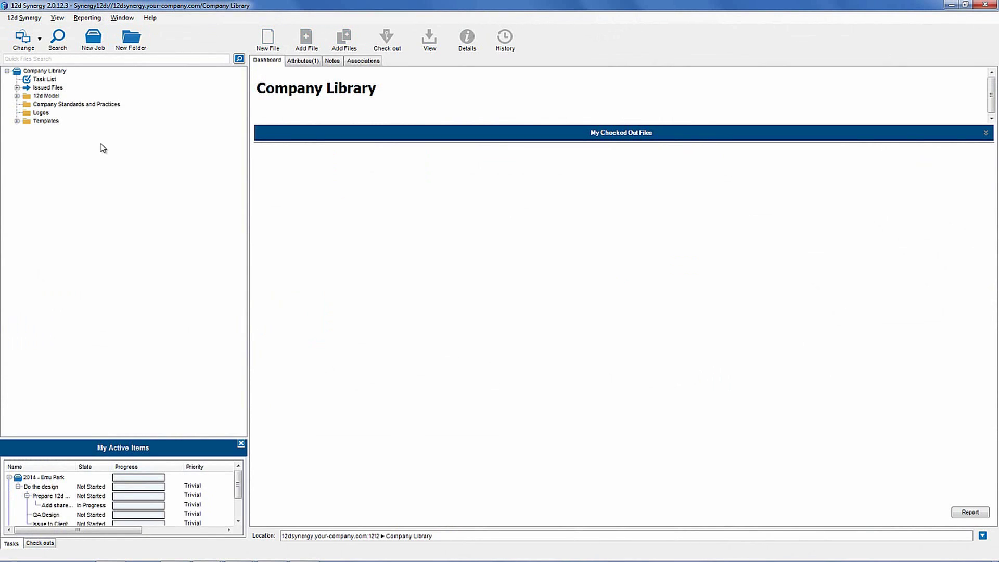
left_click(16, 121)
left_click(52, 138)
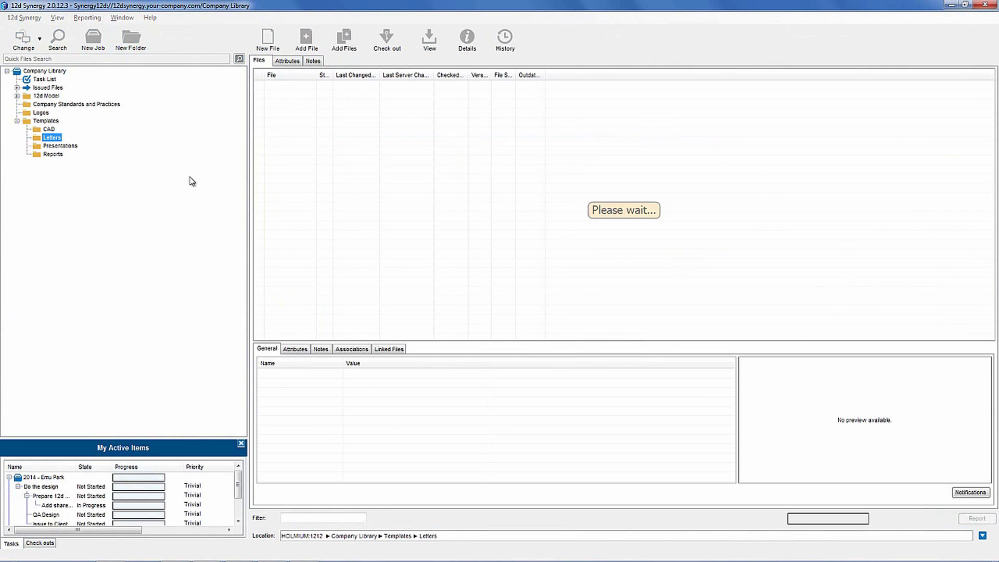
left_click(308, 87)
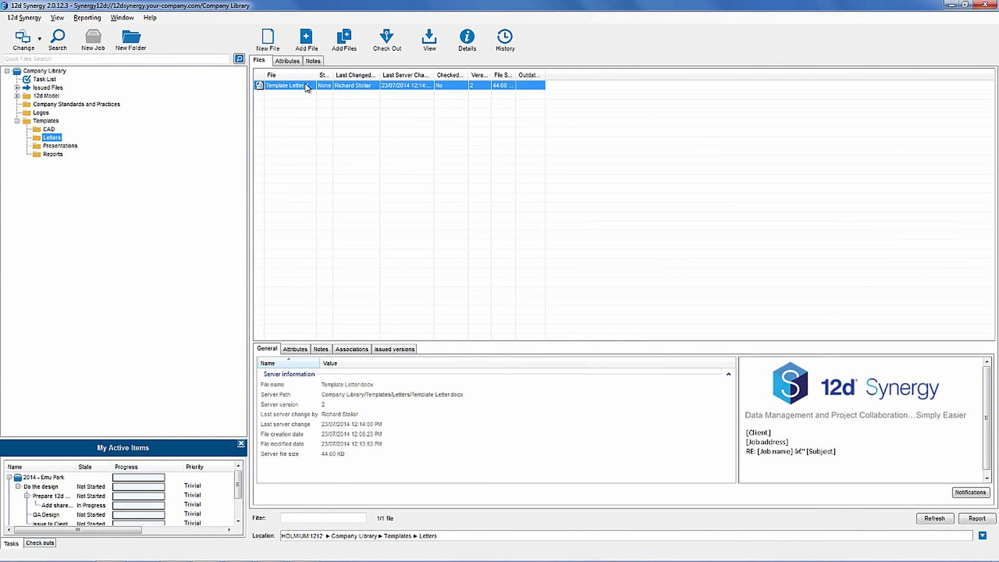
double_click(307, 86)
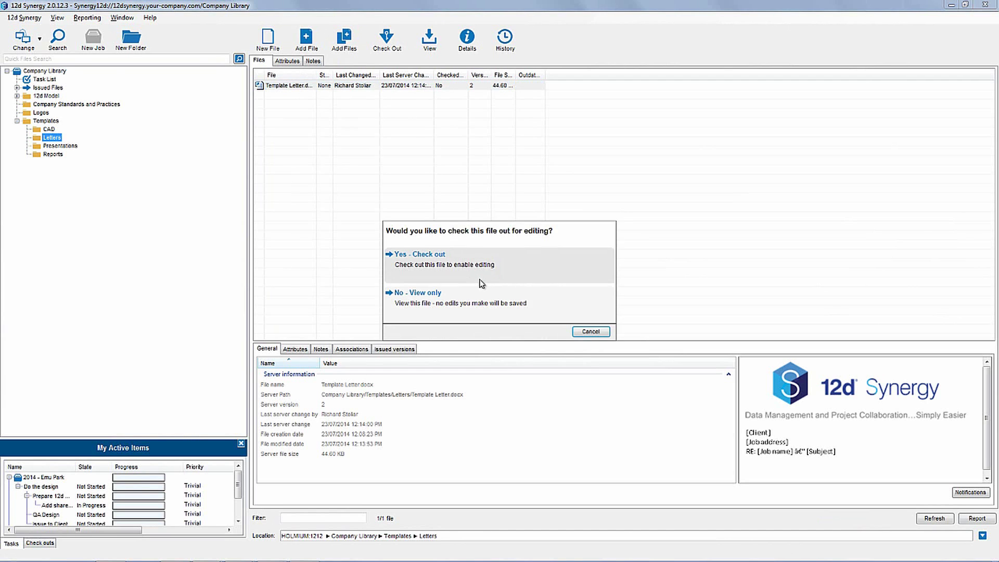
left_click(485, 298)
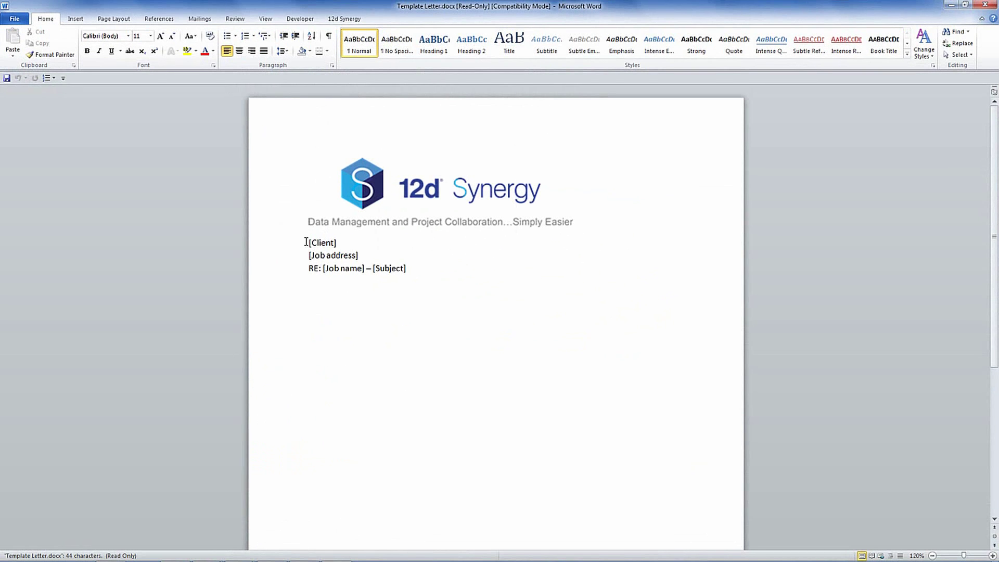
- Examine the bracketed placeholders such as [Client] in Template Letter.docx, close it, and return to the Emu Park job's file browser
left_click_drag(313, 242, 394, 244)
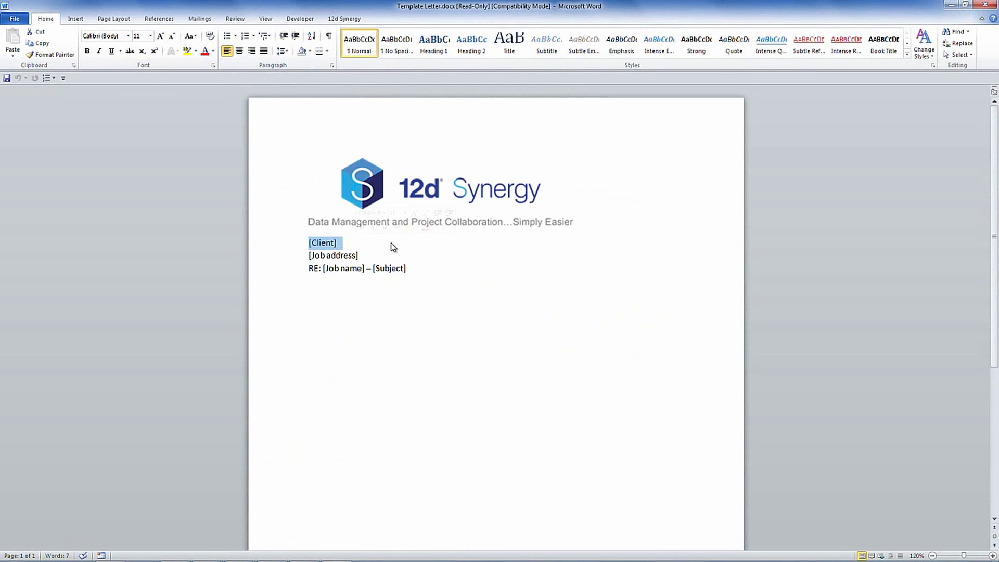
left_click(419, 243)
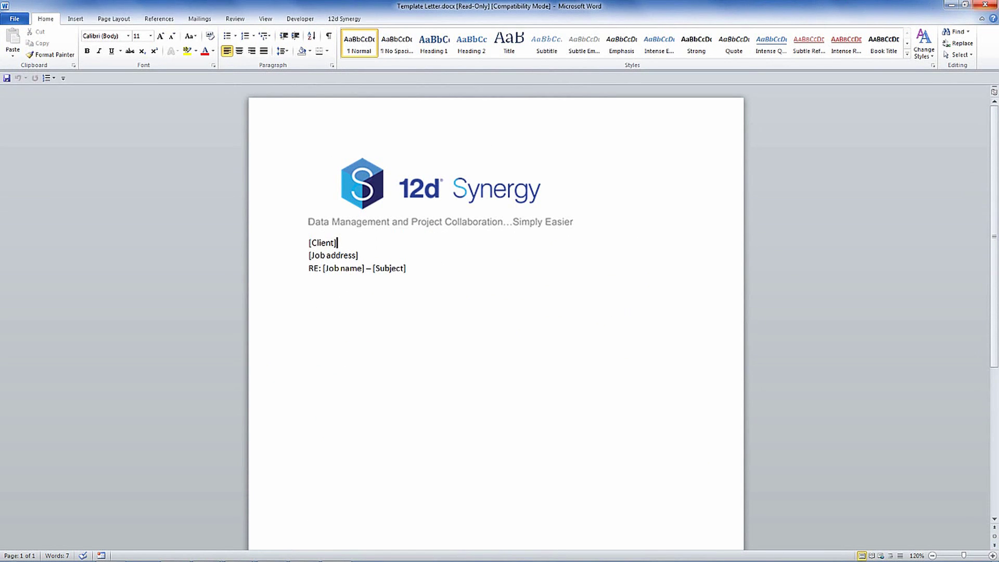
left_click(984, 5)
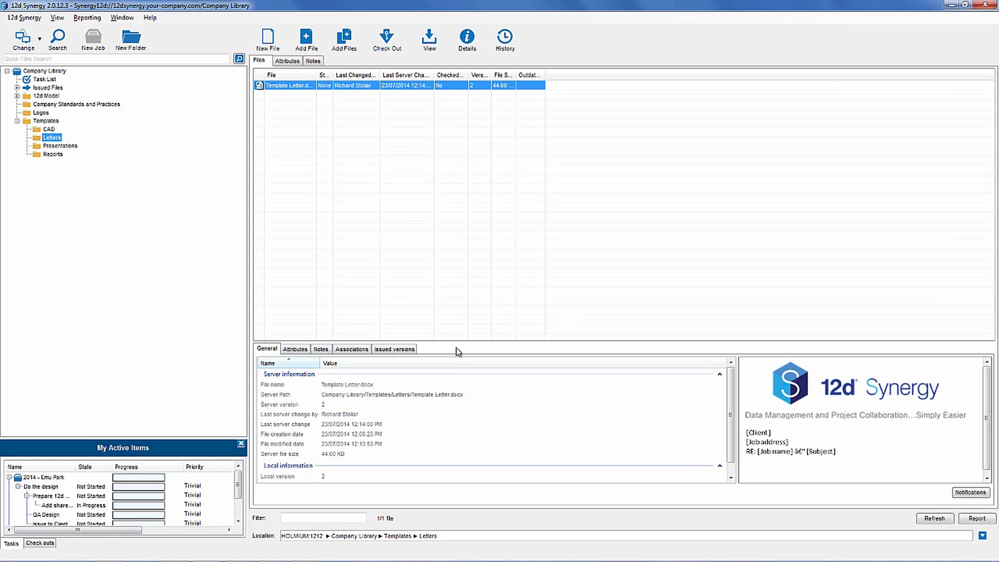
key("alt+Tab")
key("alt+Tab")
key("alt+Tab")
key("alt+Tab")
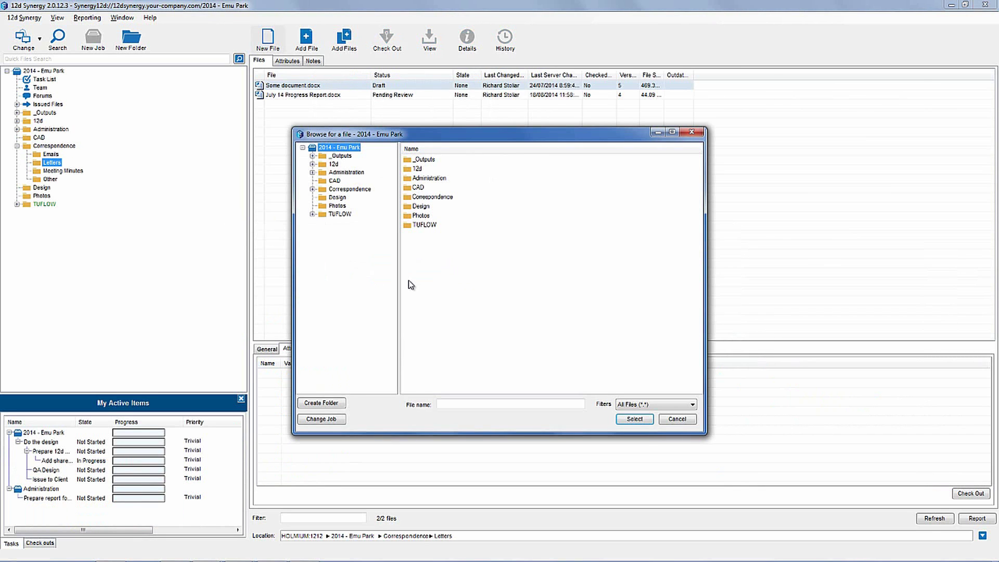
- Find the Company Library job by searching "library" and select Template Letter.docx from Templates > Letters as the source file
left_click(333, 418)
type("library")
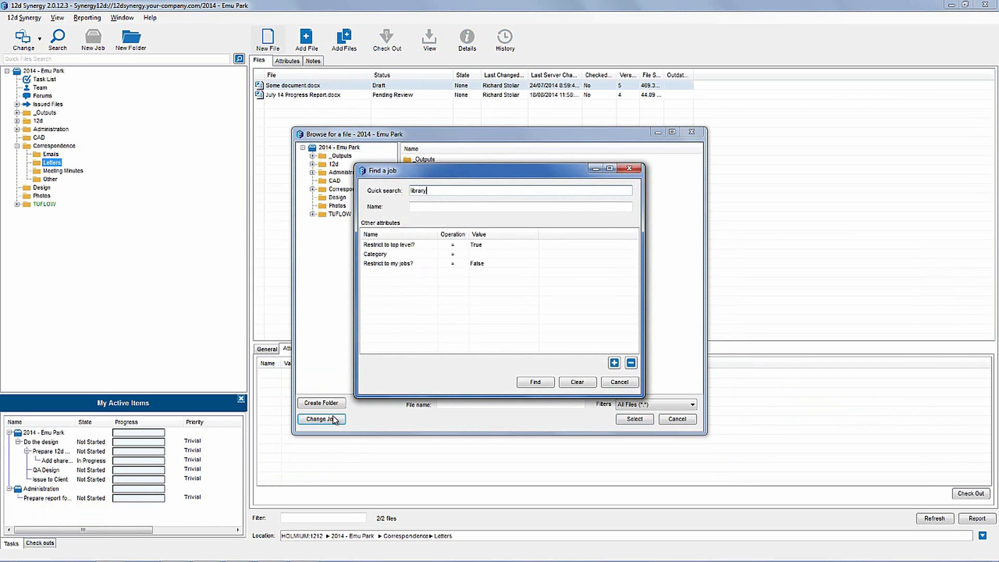
key("Return")
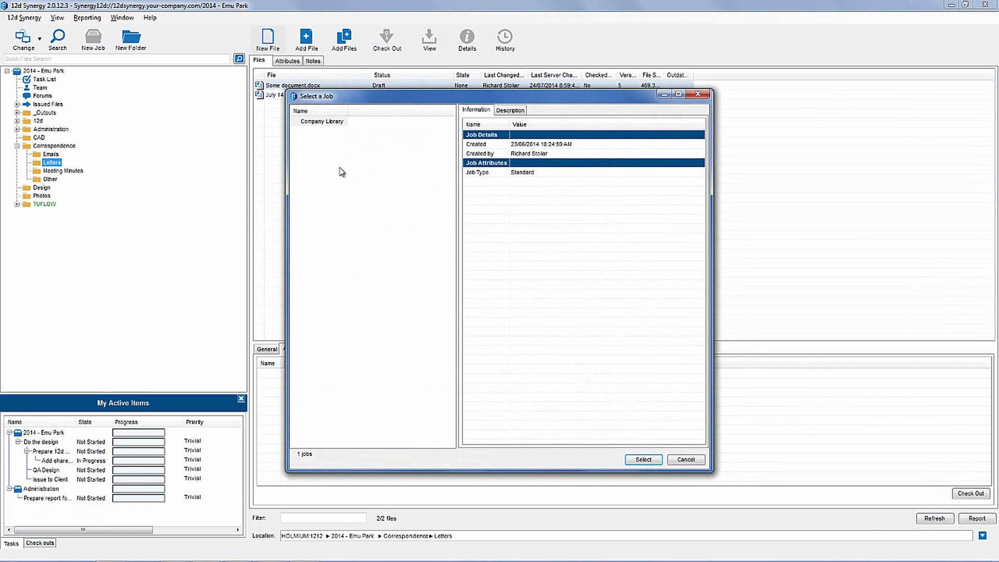
double_click(334, 121)
left_click(312, 181)
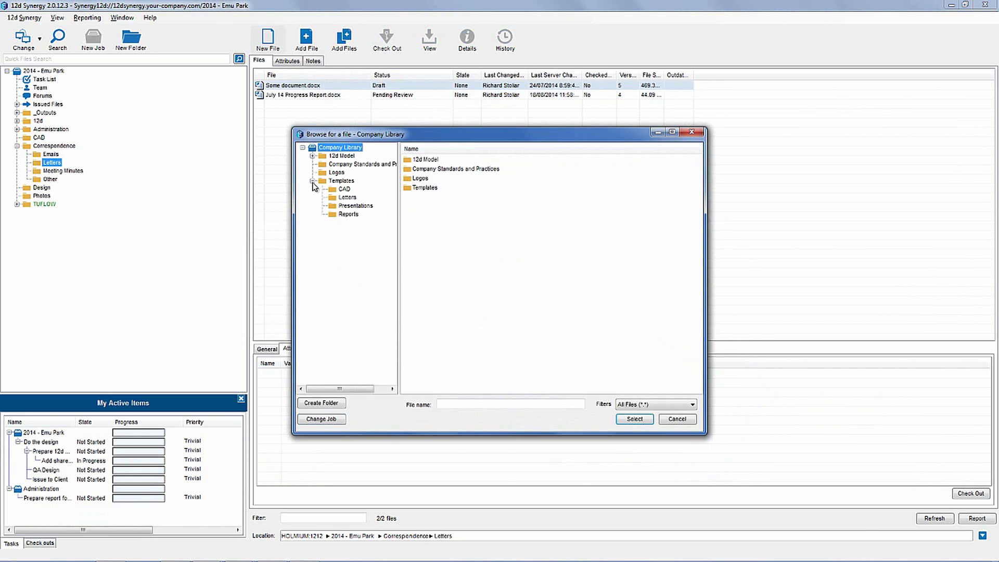
left_click(347, 198)
double_click(437, 159)
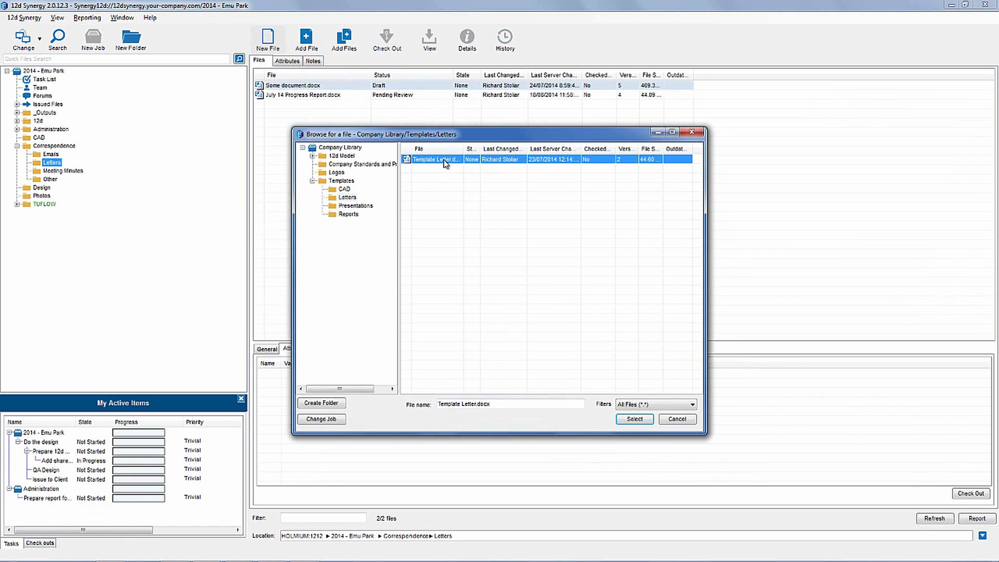
- Name the new file "Letter" and submit it with the change description "Added a new letter"
left_click(455, 270)
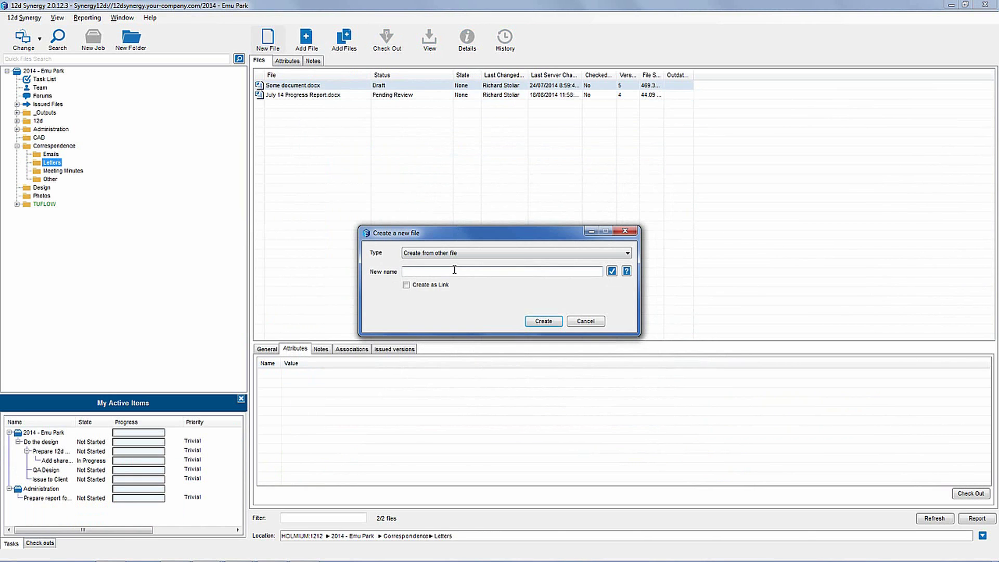
type("Letter")
key("Return")
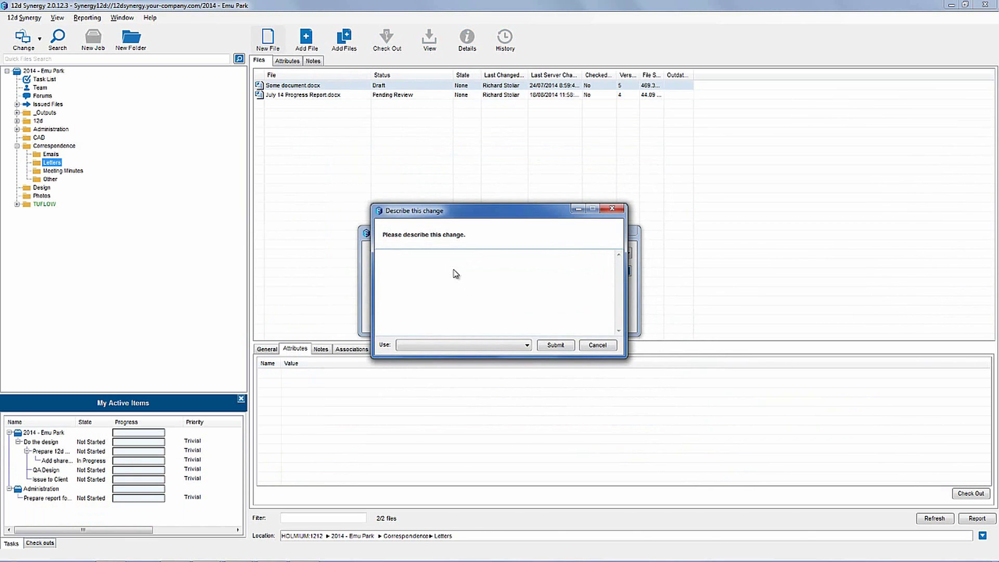
type("Added a net")
type(" letter")
key("Return")
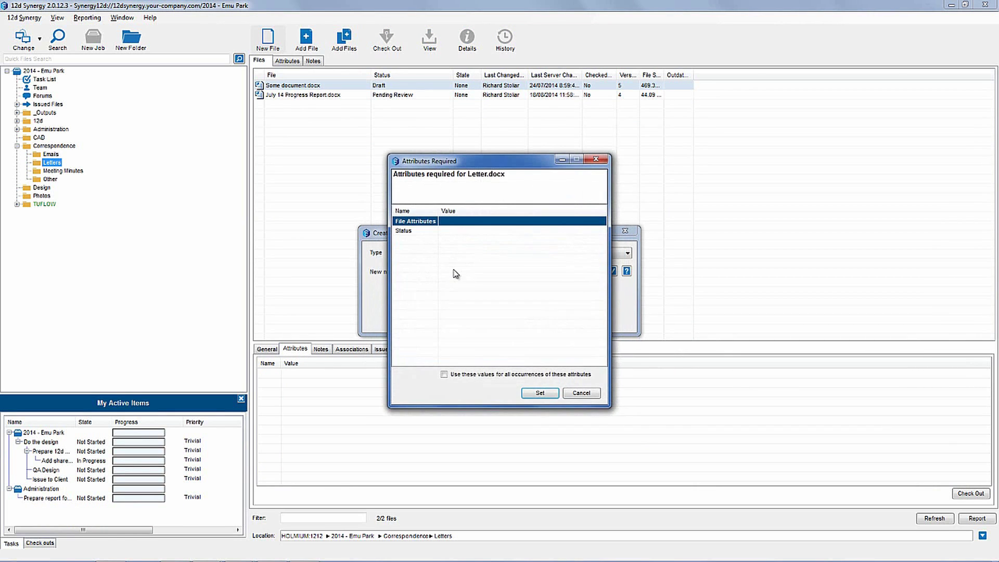
- Set the required Status attribute of Letter.docx to Draft
left_click(460, 232)
left_click(460, 239)
left_click(554, 397)
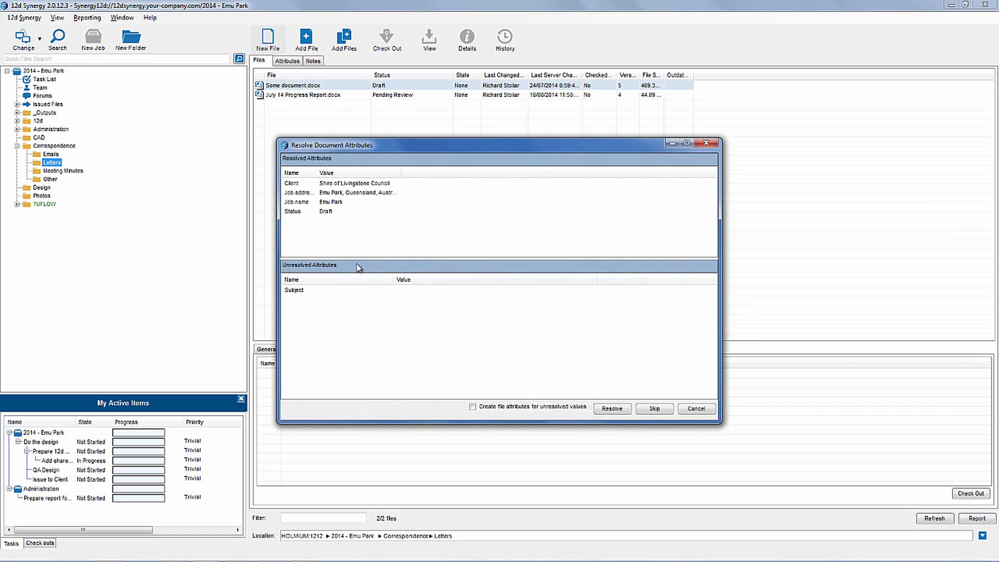
- Widen the resolved attributes' Name column, enter "This is the subject." for the unresolved Subject attribute, and resolve the document attributes
left_click_drag(316, 173, 343, 173)
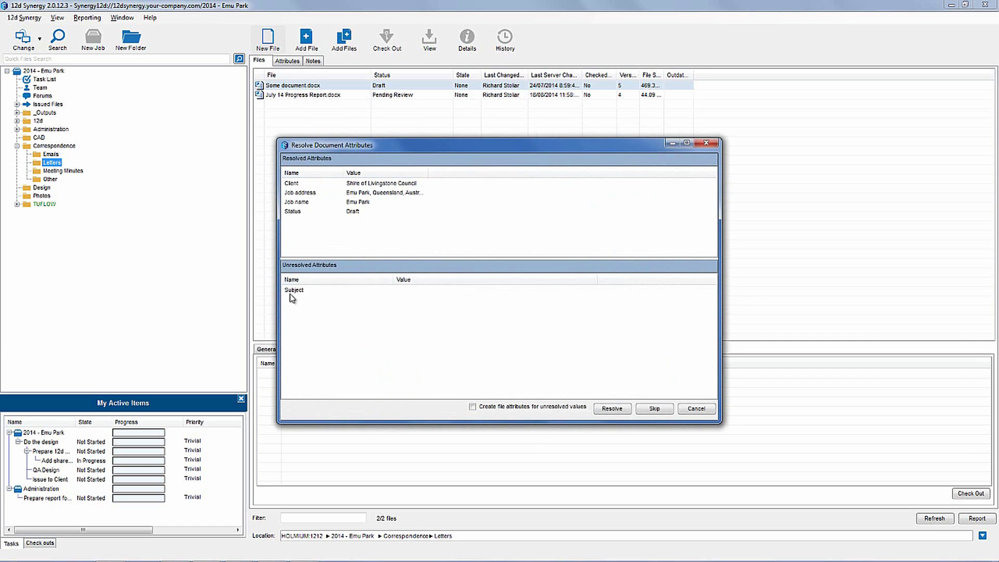
left_click(425, 290)
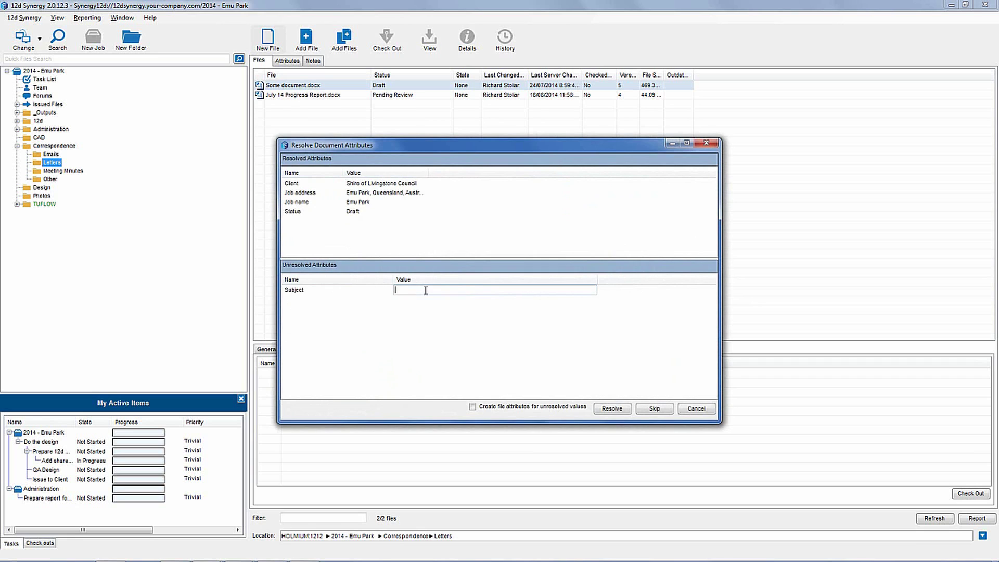
type("This is the subject")
left_click(623, 409)
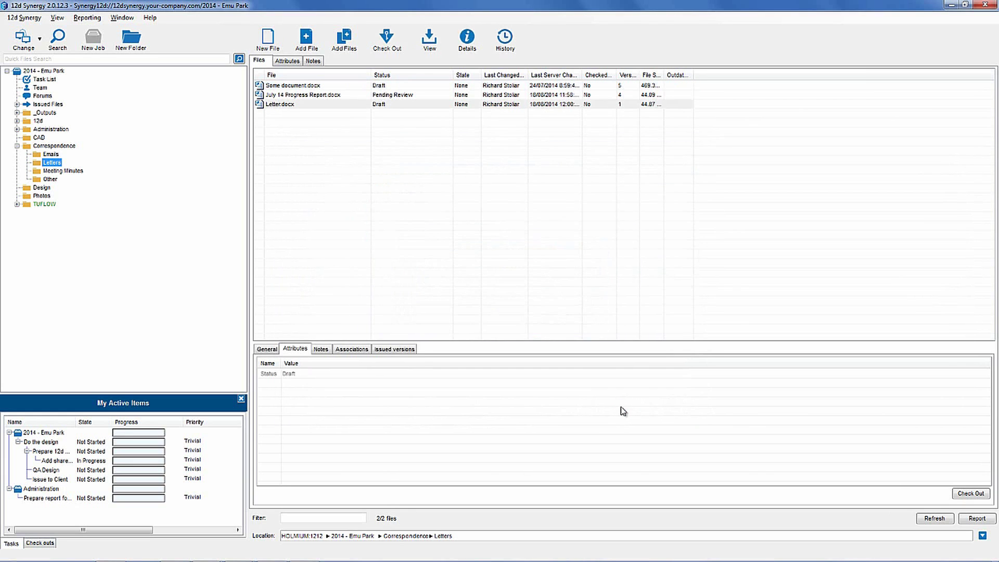
- View the new Letter.docx without checking it out, examine the filled-in client, address and subject lines, and close it
left_click(272, 353)
double_click(368, 105)
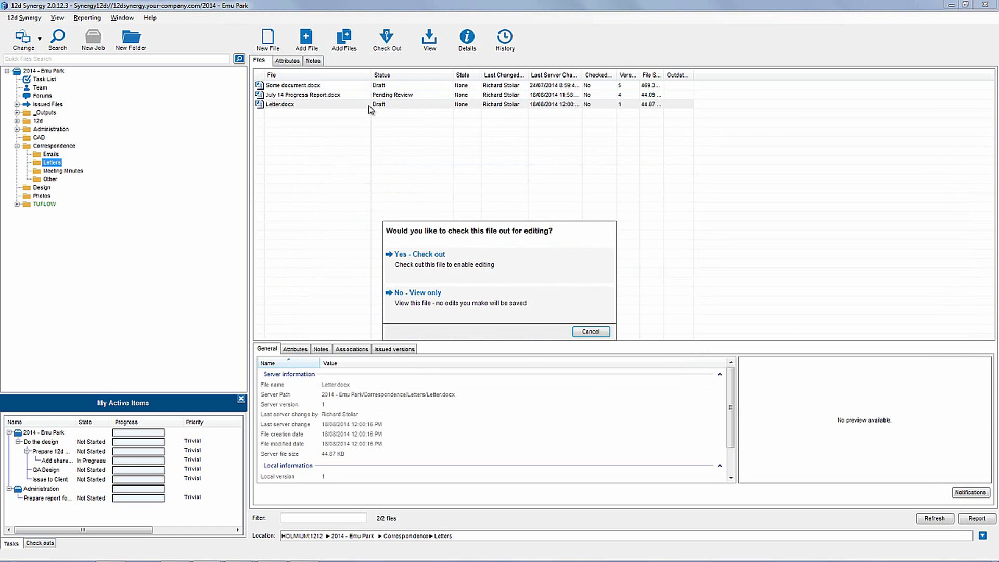
left_click(418, 311)
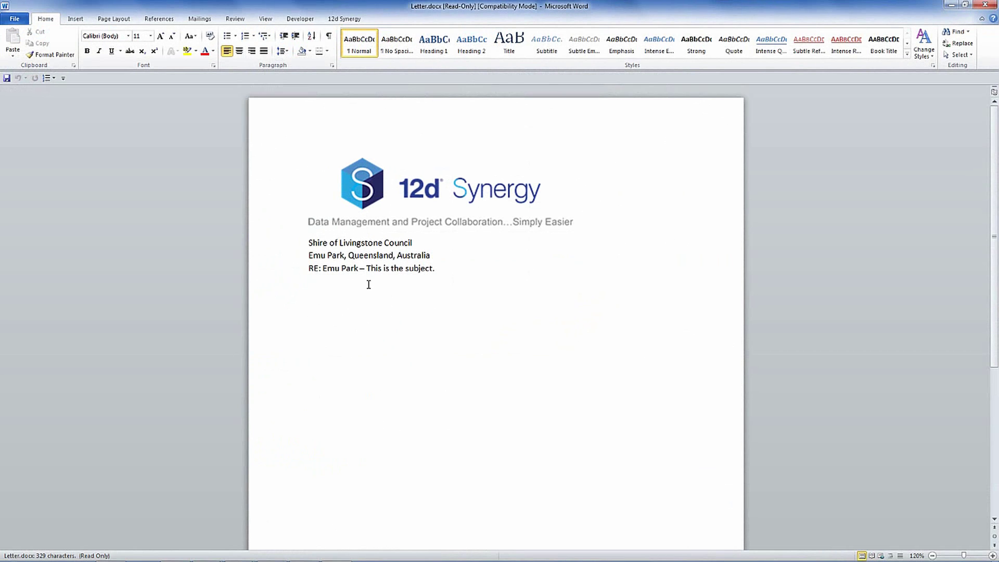
triple_click(354, 244)
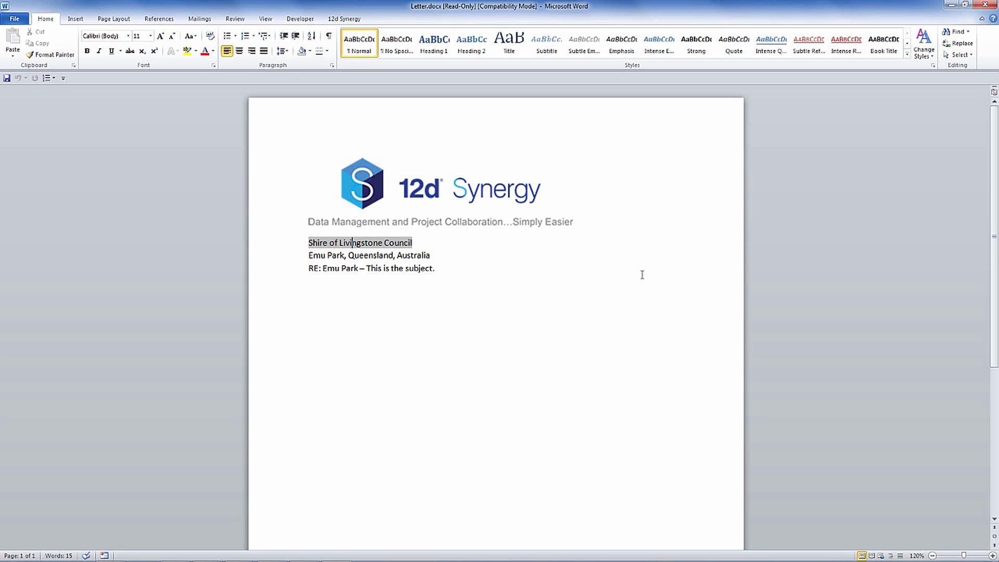
left_click(993, 5)
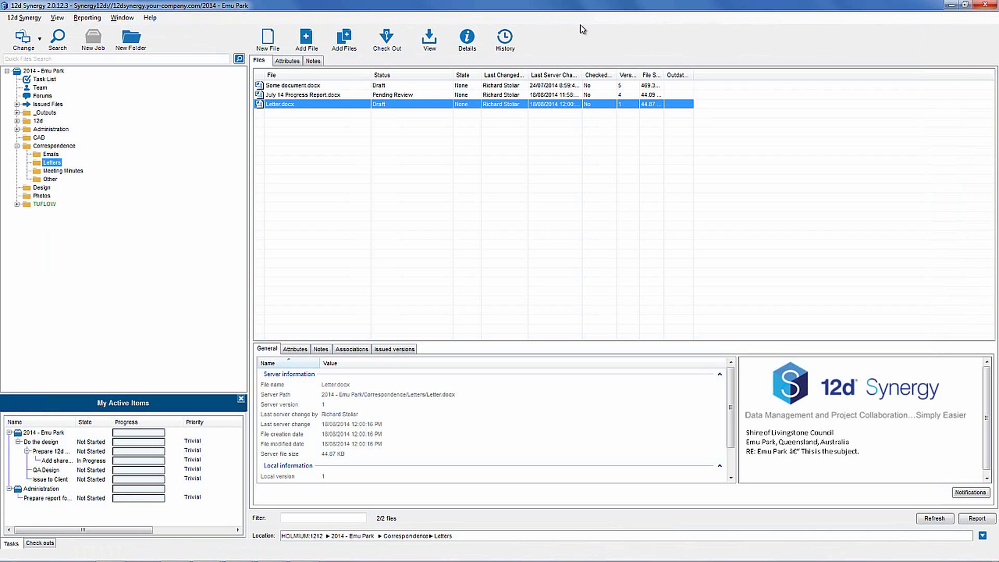
- Search the 2014 - Emu Park job for "design AND survey", widen the File column, and select 12d Synergy Administration Guide.pdf
left_click(57, 76)
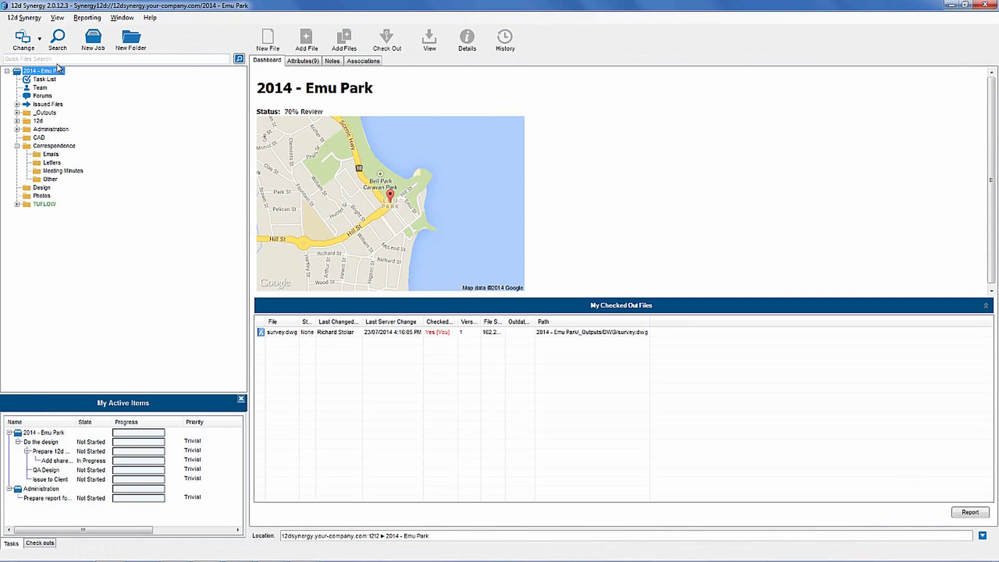
left_click(59, 58)
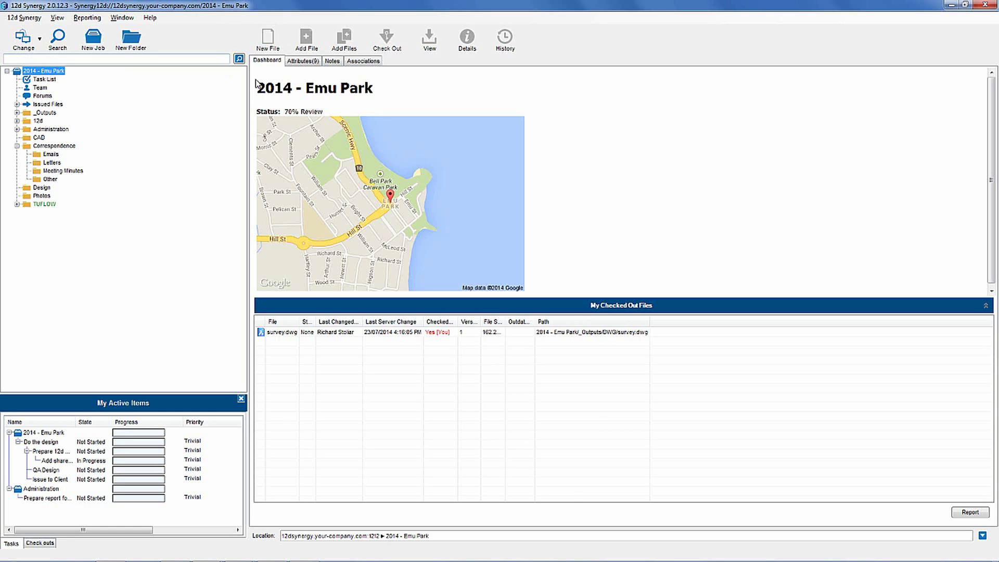
type("design AND survey")
key("Return")
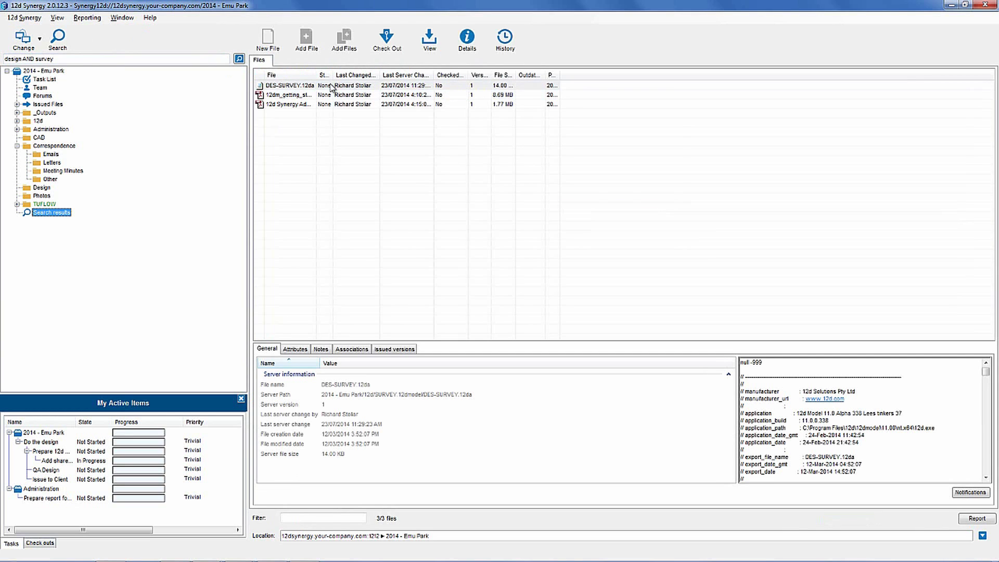
left_click_drag(317, 75, 385, 75)
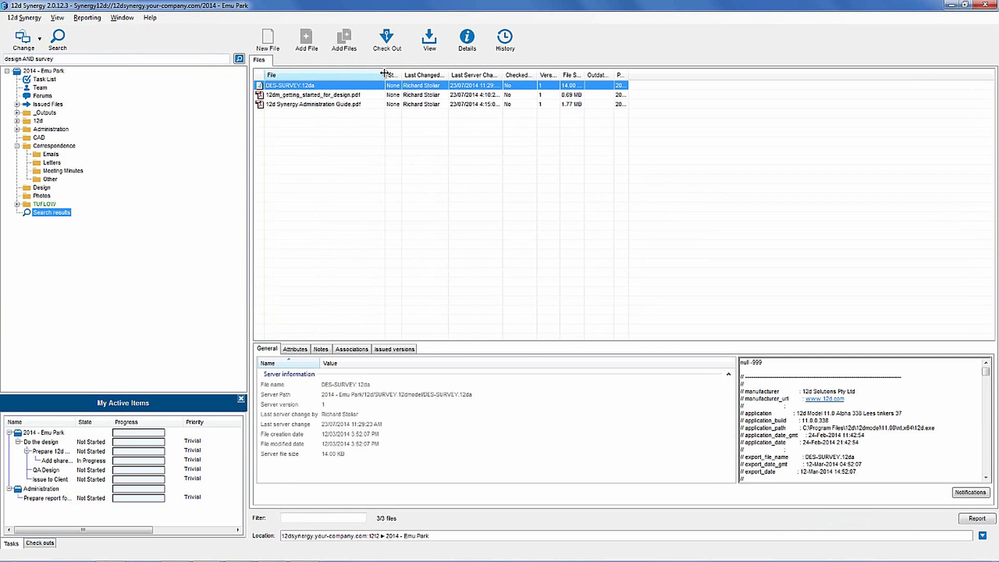
left_click(374, 104)
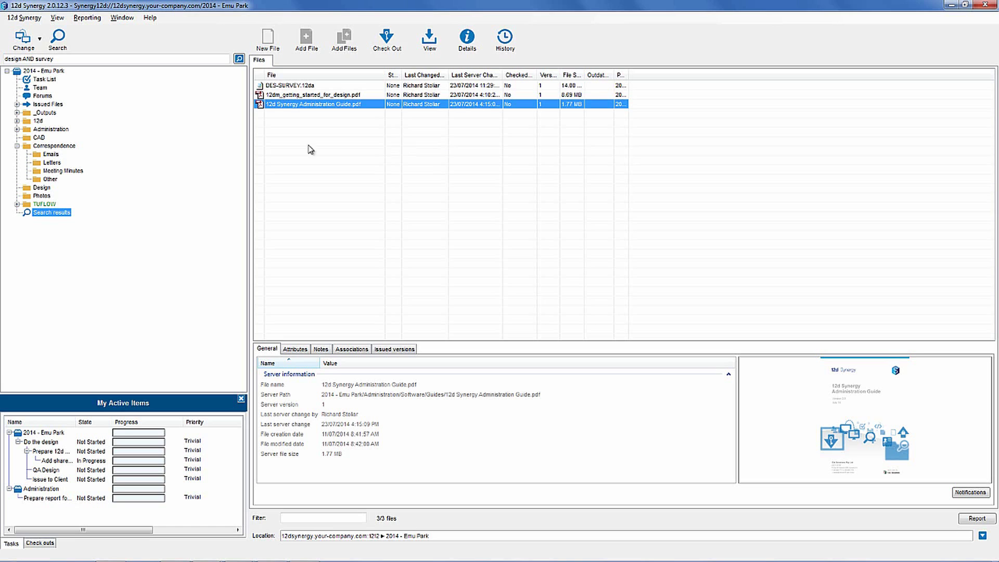
- Save the current search results under the name "Design and Survey" and select the administration guide among its files
left_click(64, 61)
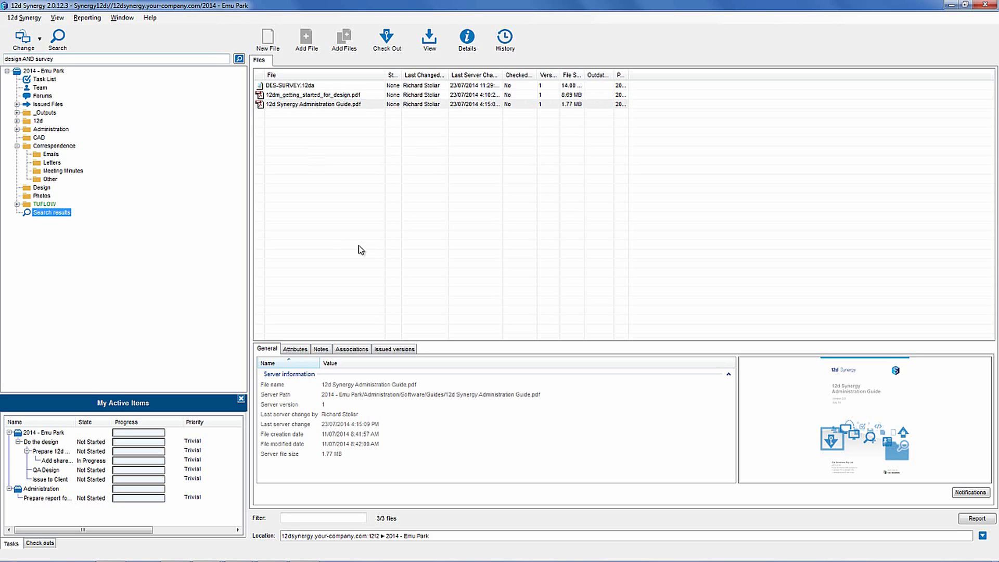
right_click(67, 214)
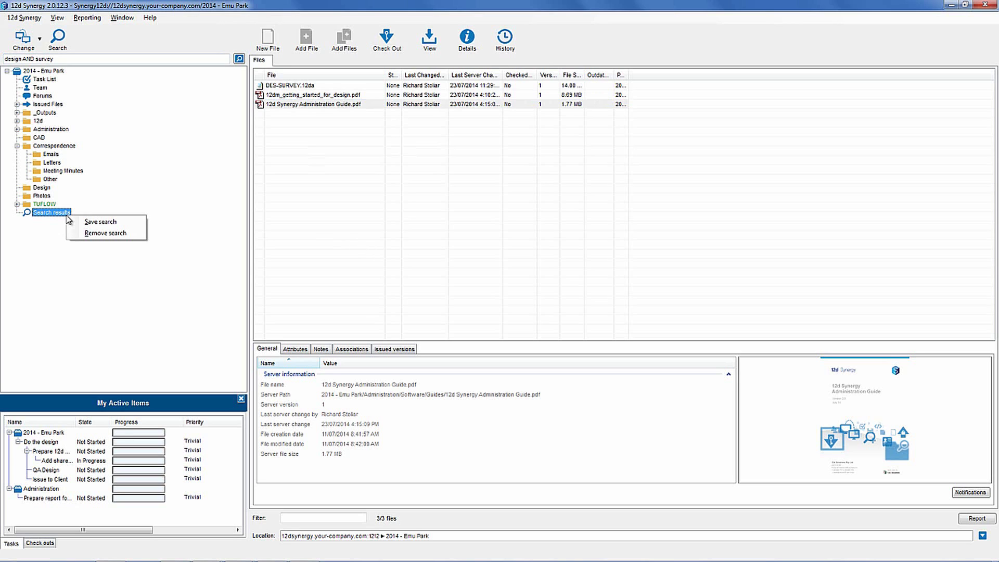
left_click(99, 221)
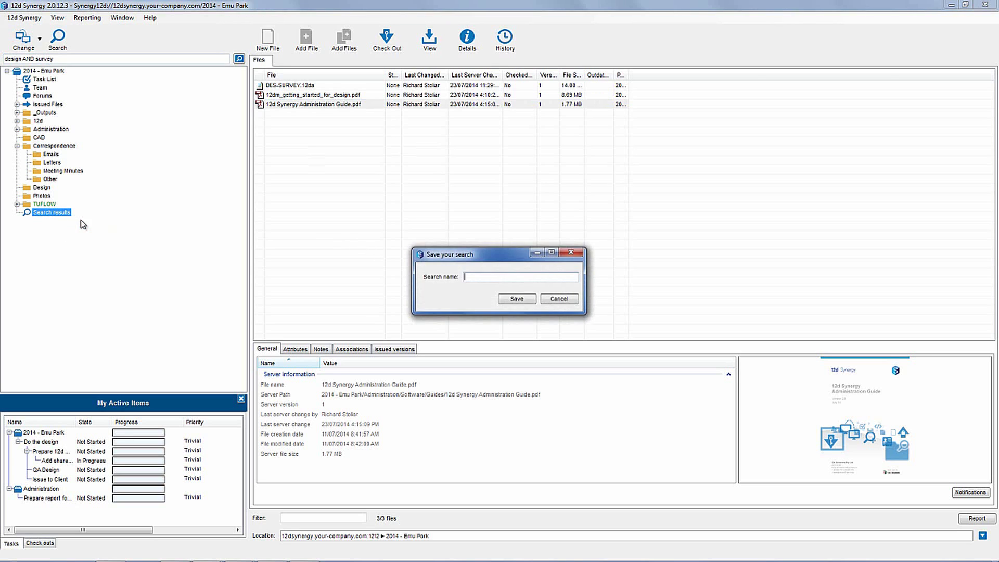
type("Design and Survey")
key("Return")
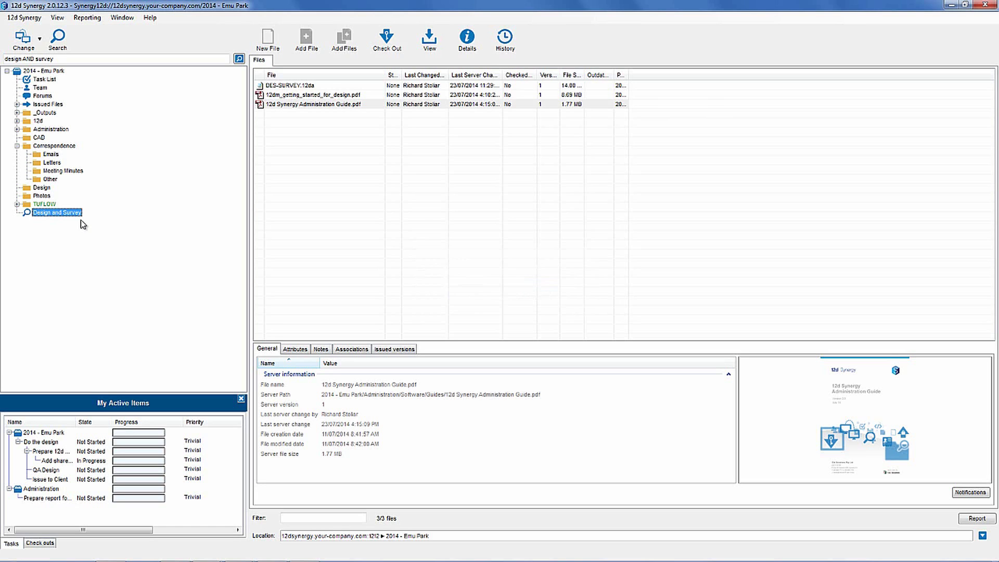
left_click(386, 105)
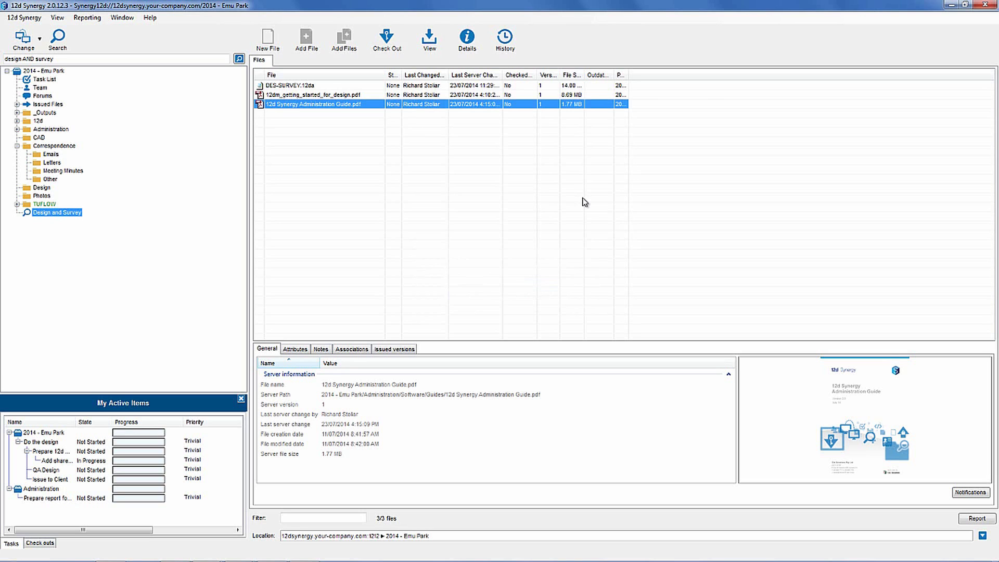
- Set up an advanced file search on the Emu Park job with file name *.pdf and contents "design"
left_click(51, 71)
left_click(57, 37)
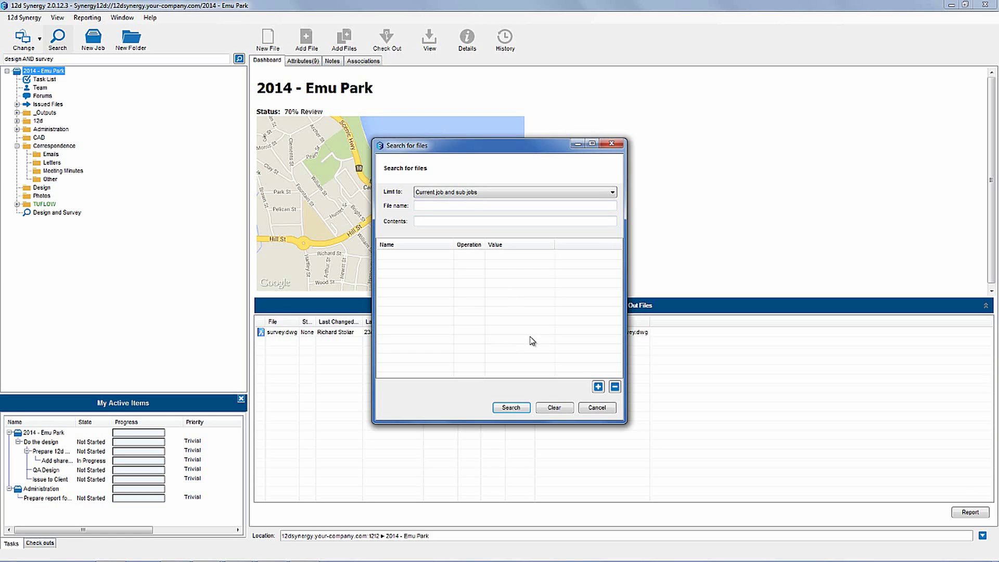
type("*.pdf")
left_click(456, 220)
type("design")
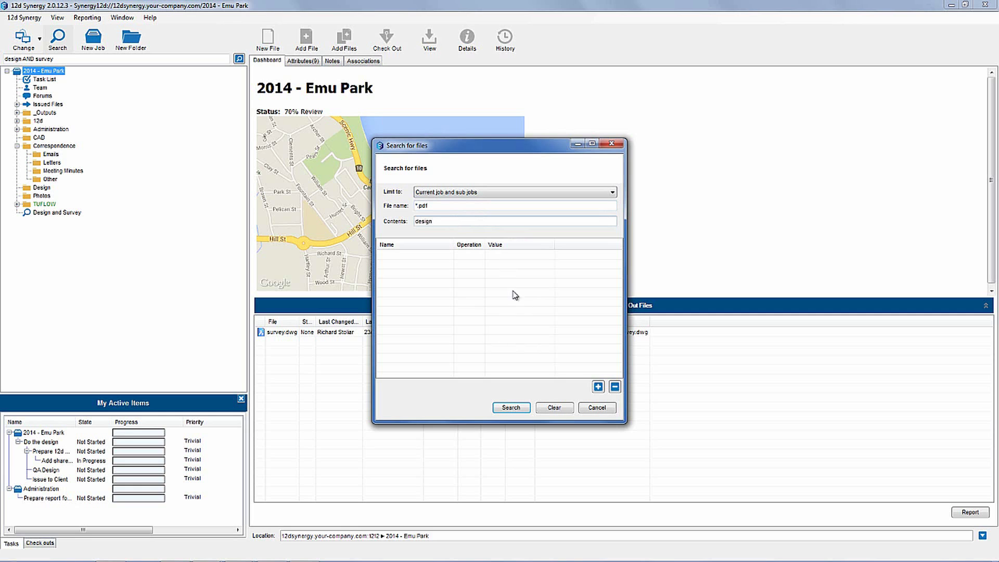
- Add the custom Status file attribute to the search criteria with the value Draft, and cancel the search setup
left_click(598, 387)
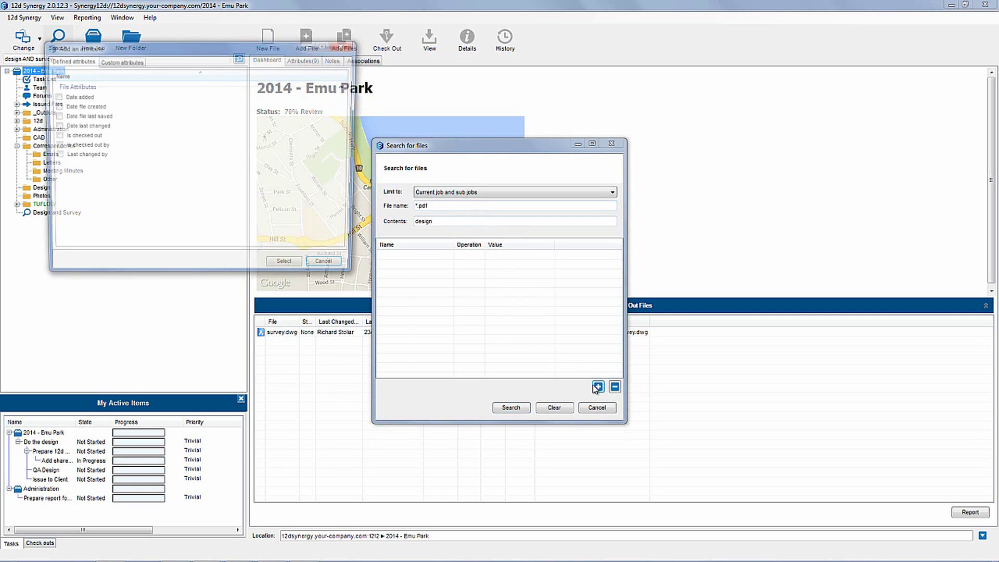
left_click_drag(139, 54, 336, 196)
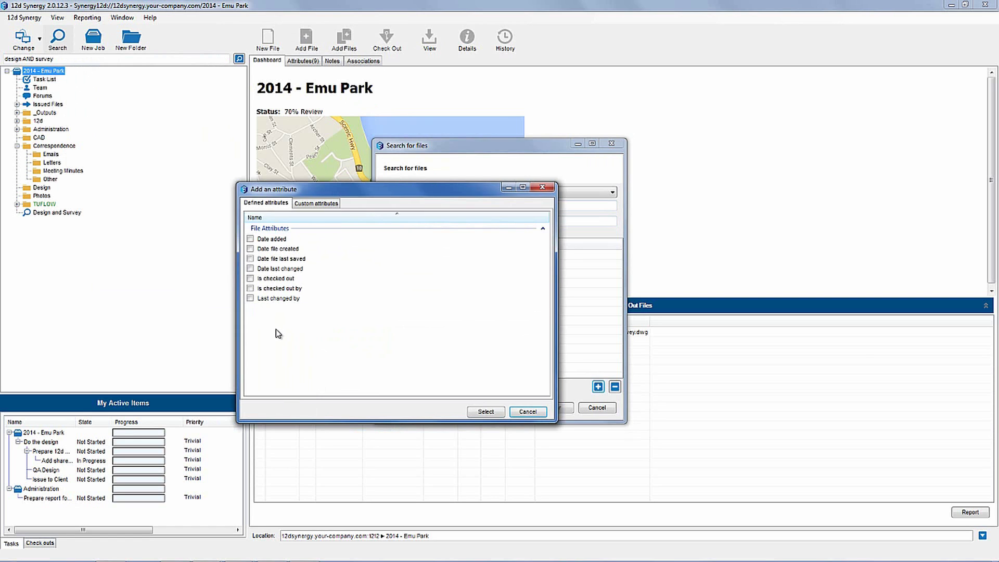
left_click(335, 204)
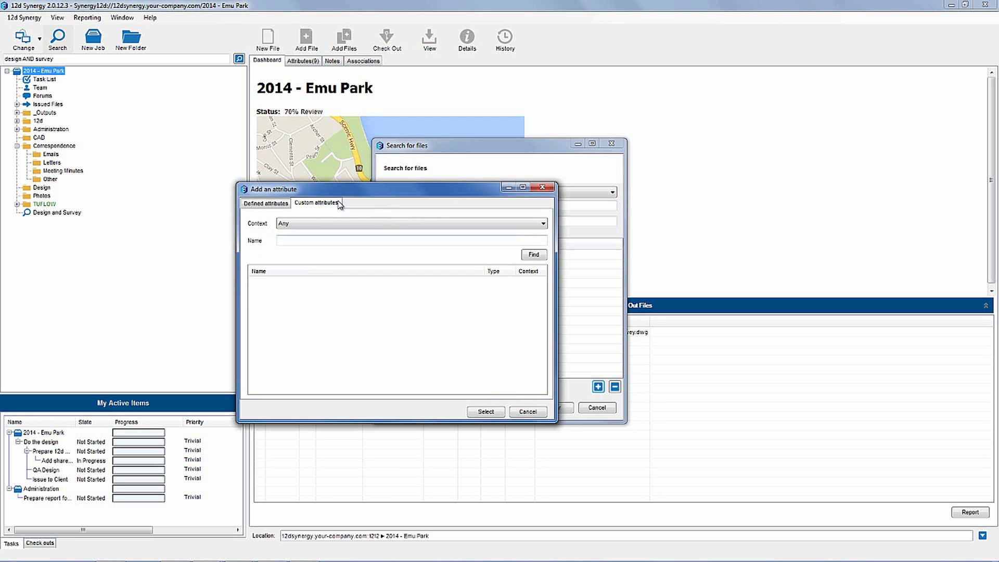
left_click(532, 253)
scroll(542, 312, "down", 5)
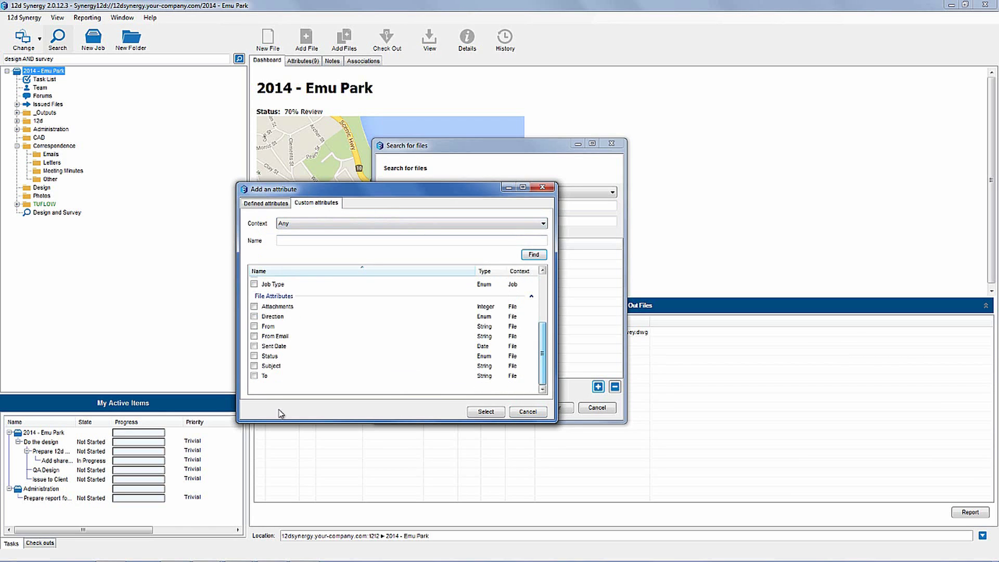
left_click(255, 356)
left_click(481, 413)
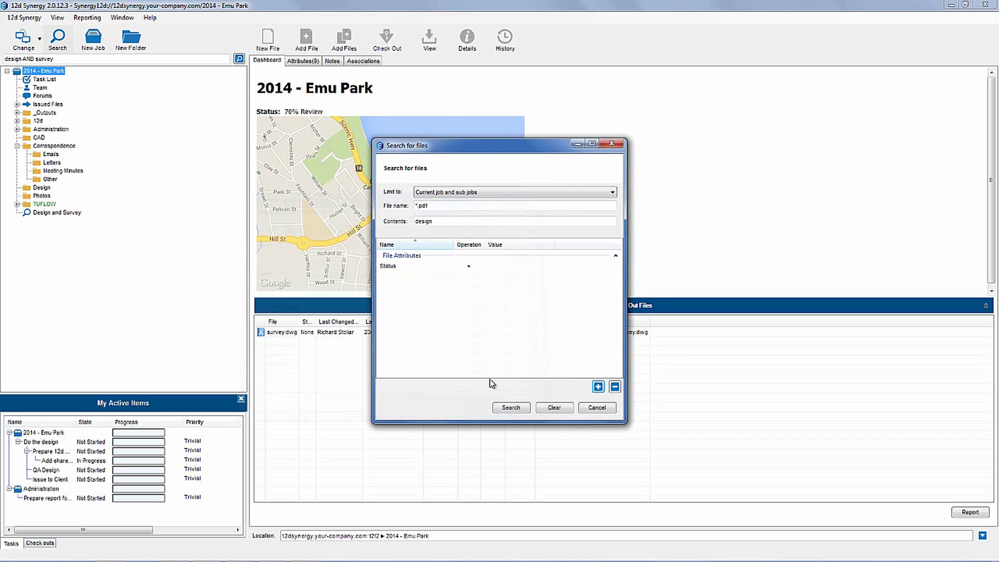
left_click(508, 266)
left_click(518, 276)
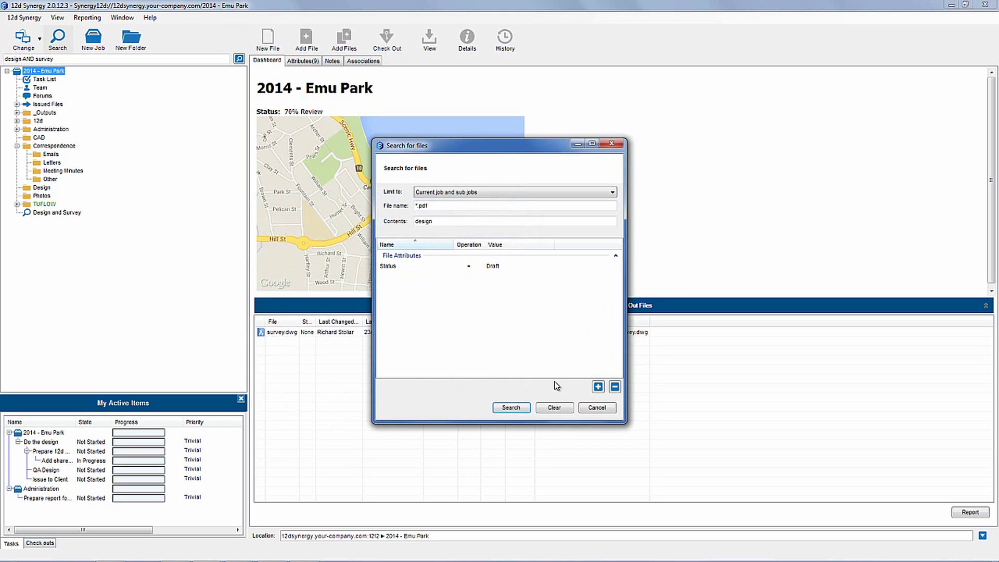
left_click(596, 411)
- Switch to the System View to look at its layout and return to the Job View
left_click(58, 18)
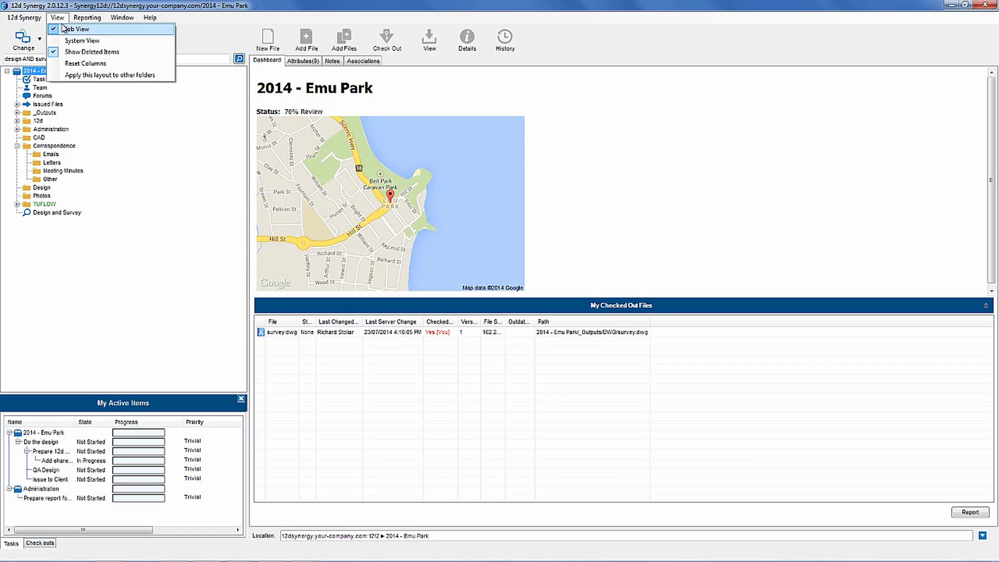
left_click(71, 42)
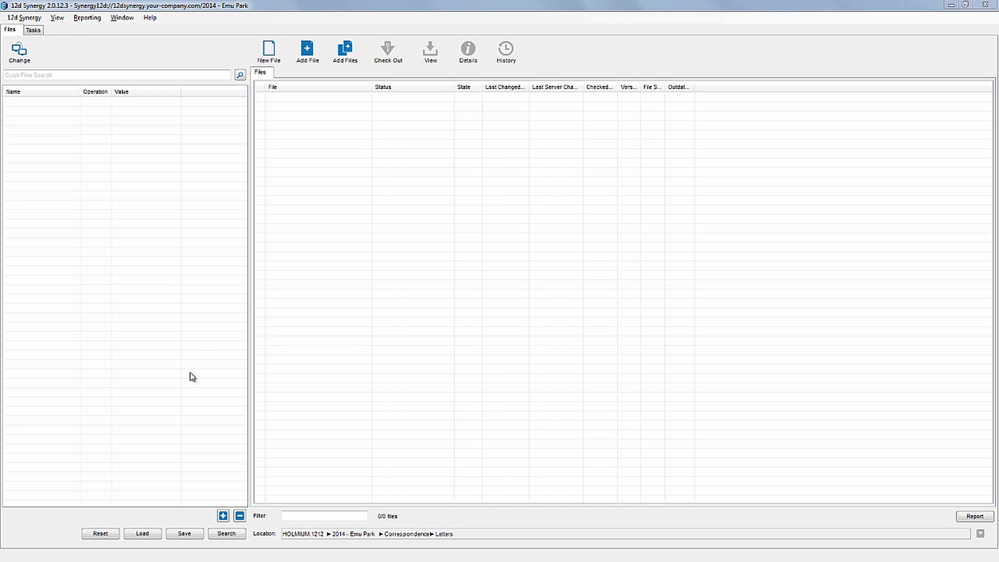
left_click(57, 17)
left_click(74, 35)
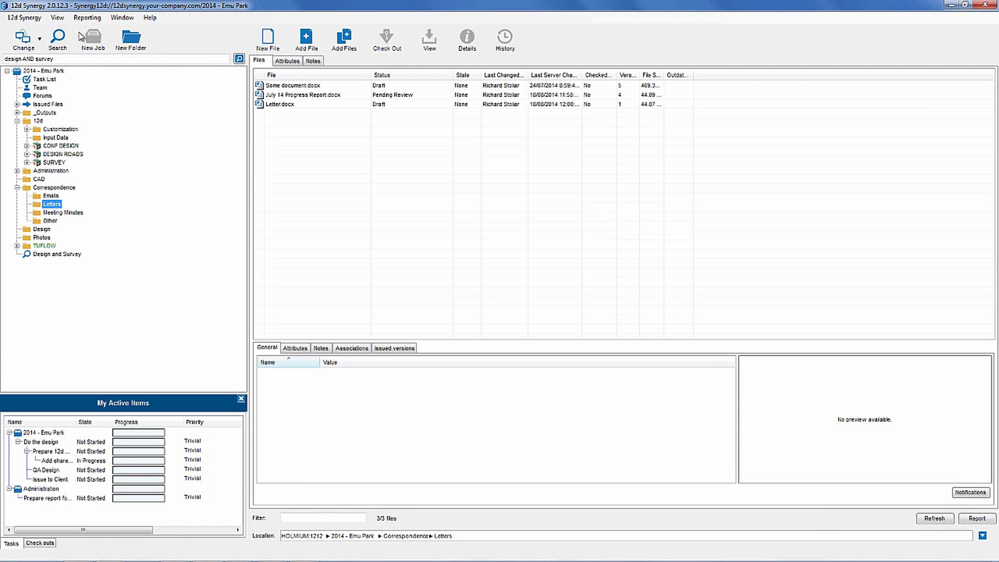
- View Letter.docx in Word without checking it out, examine the 12d Synergy add-in commands, and close the document
double_click(345, 105)
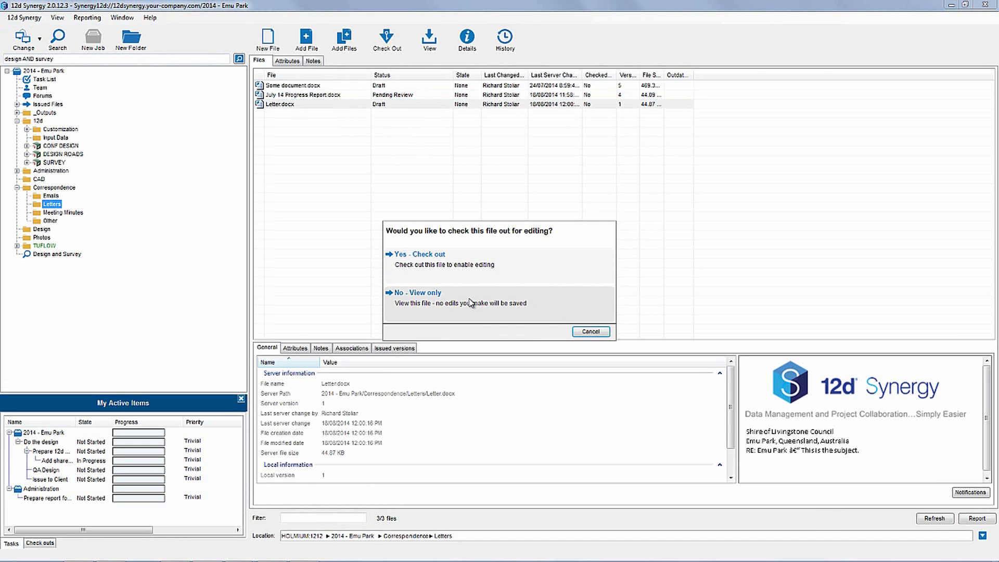
left_click(470, 303)
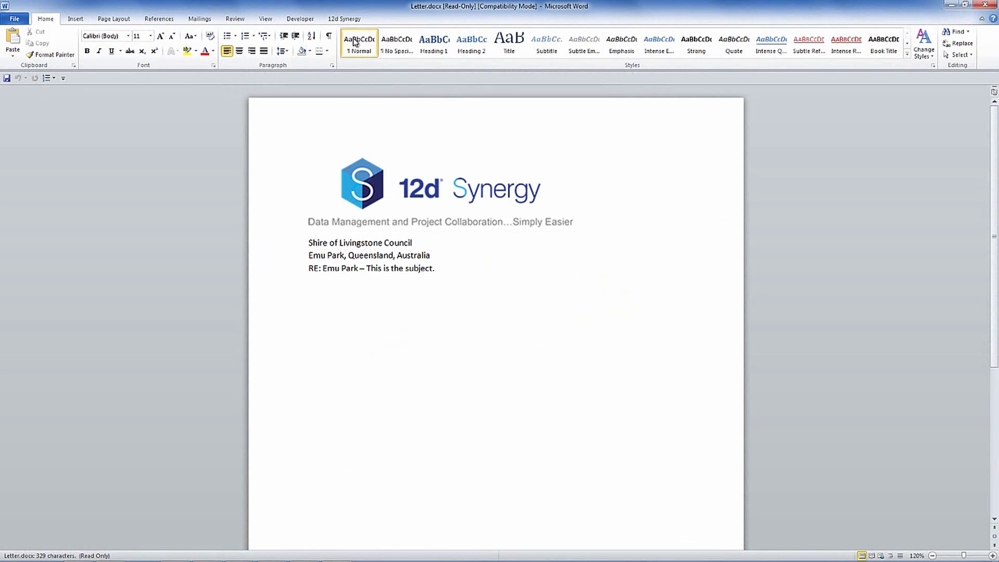
left_click(349, 21)
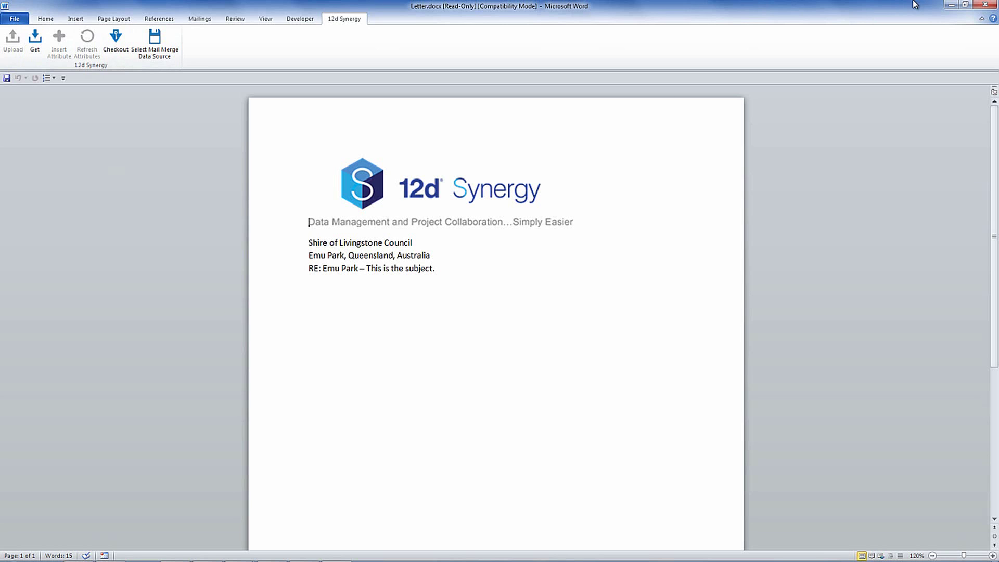
left_click(984, 6)
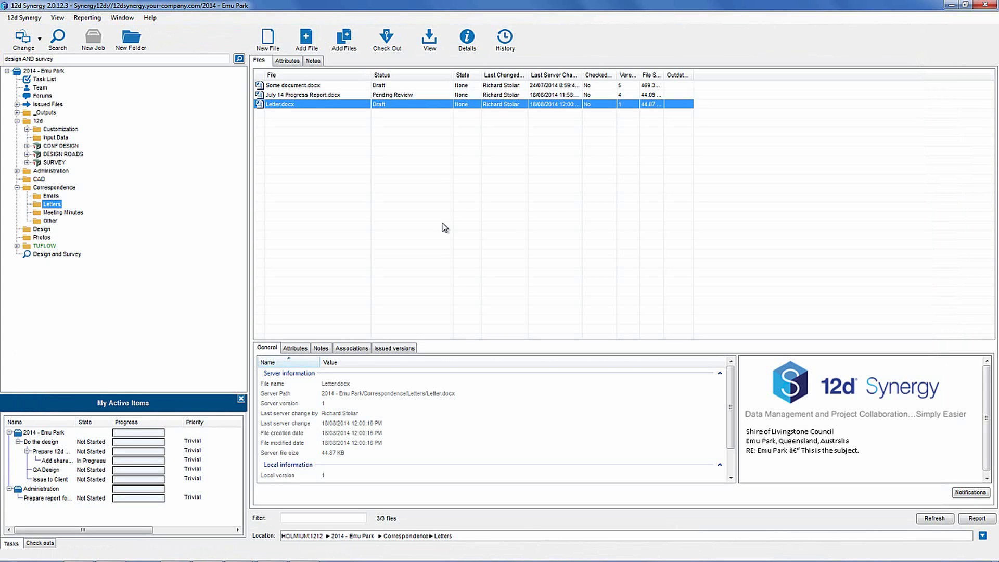
- Switch to Outlook, add the "Existing data set" email to the Emu Park job's Emails folder, and highlight the job tag in its subject
key("alt+Tab")
key("alt+Tab")
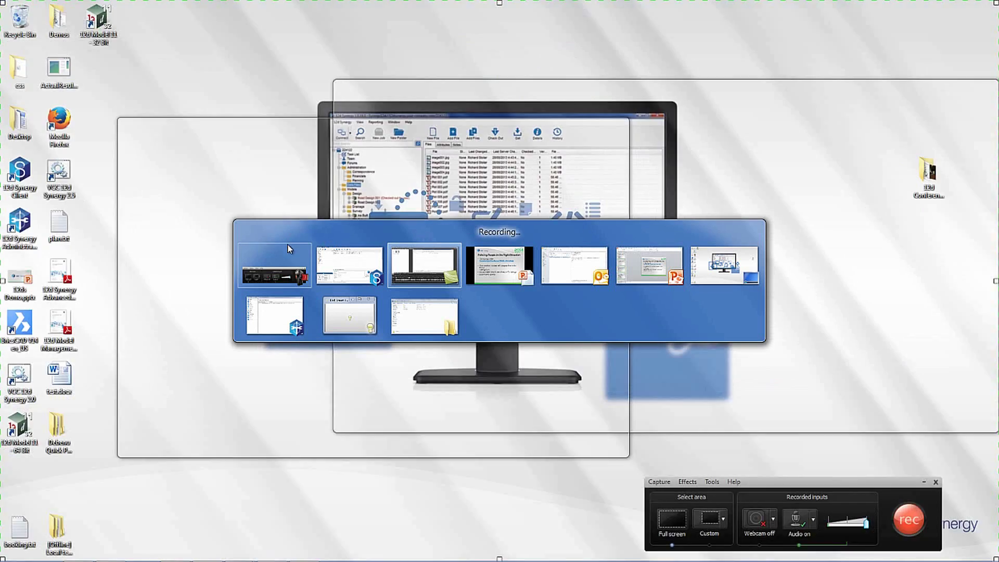
key("alt+Tab")
key("alt+Tab")
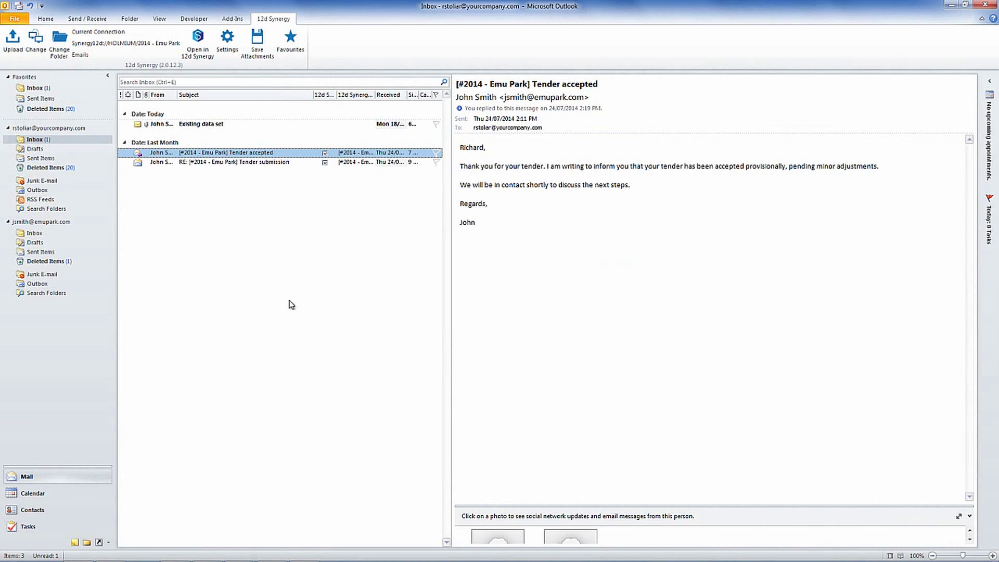
left_click(216, 130)
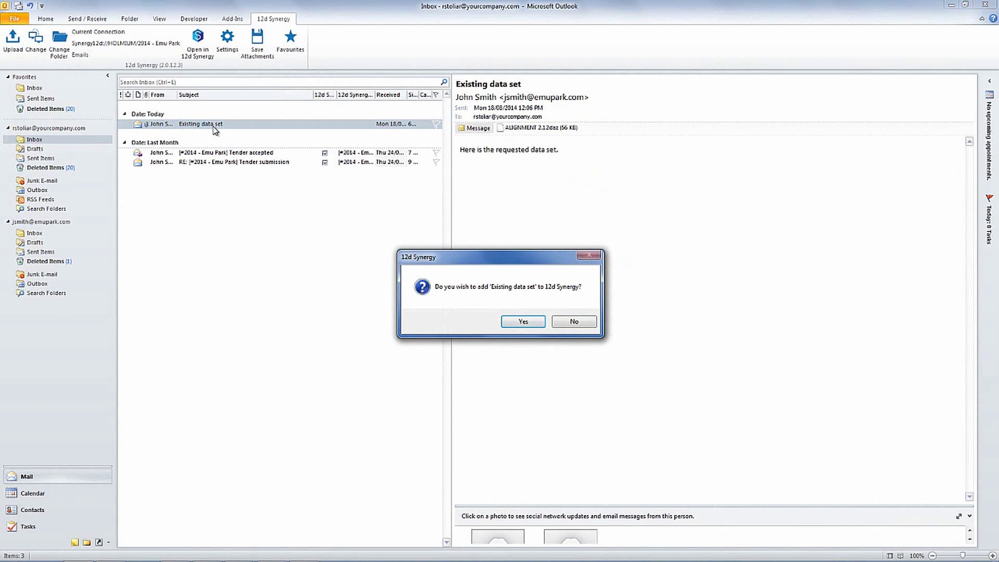
left_click(522, 322)
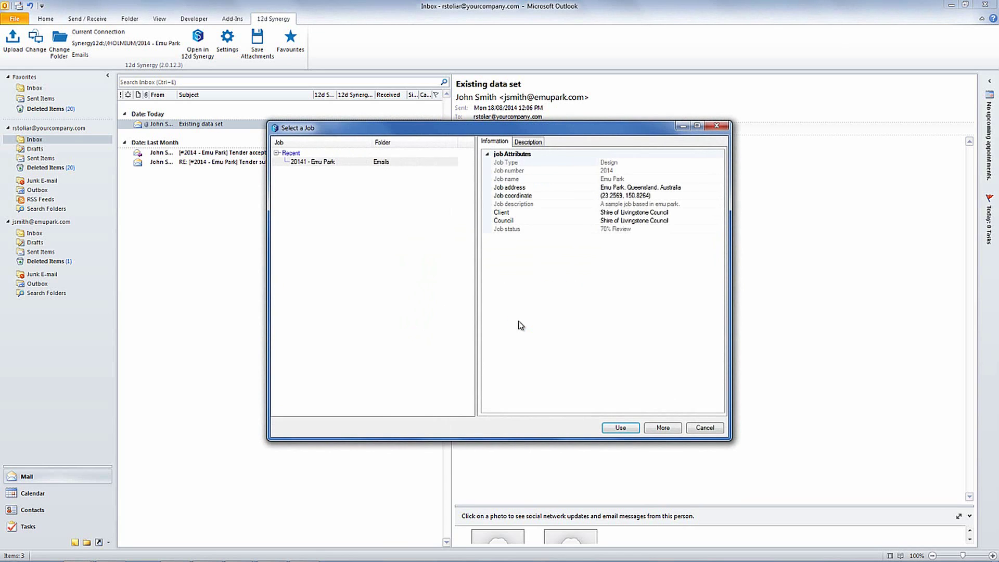
left_click(626, 431)
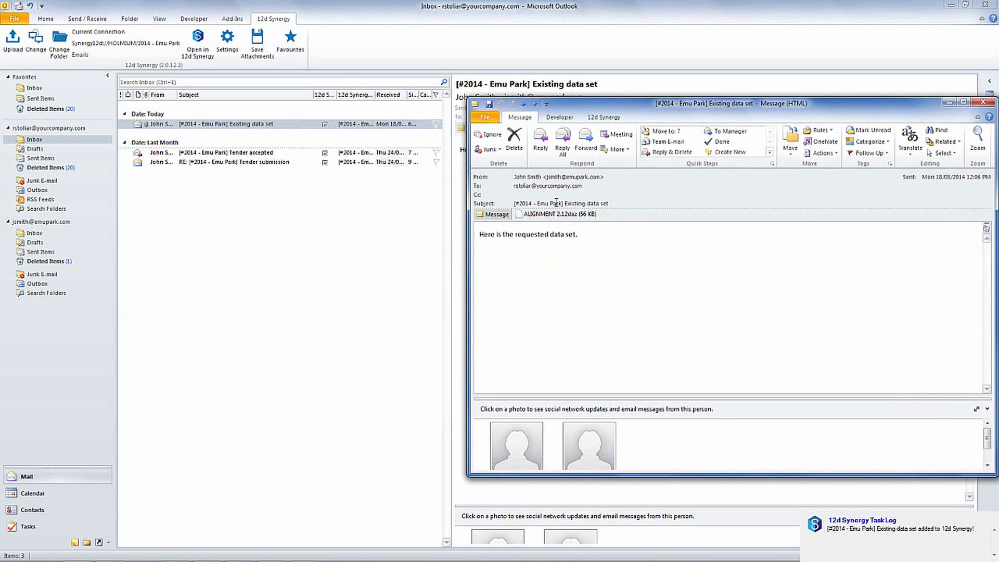
left_click_drag(563, 203, 513, 204)
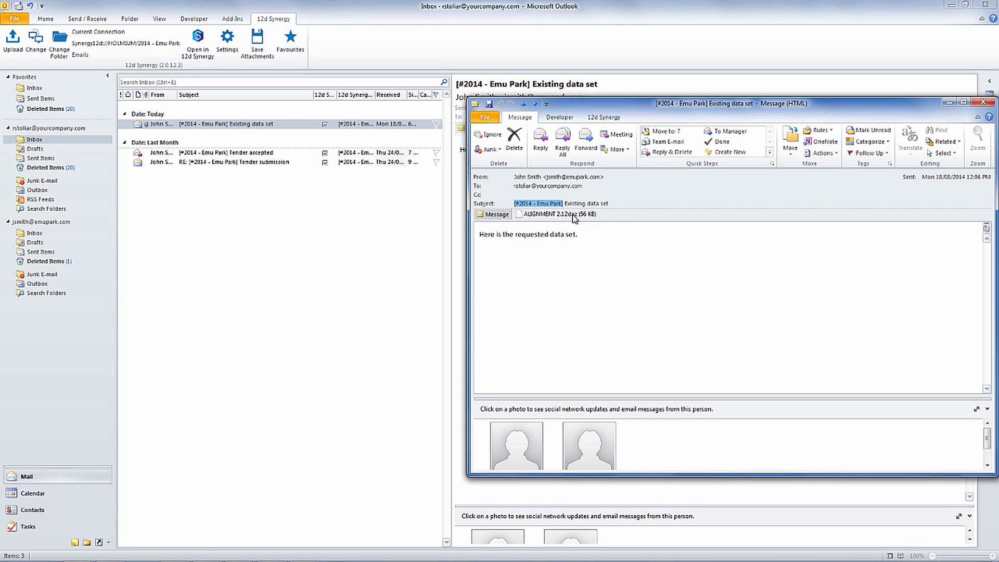
- Start saving the ALIGNMENT 2.12daz attachment to 12d Synergy, searching for "emu" and choosing the 2014 - Emu Park job as destination
left_click(573, 218)
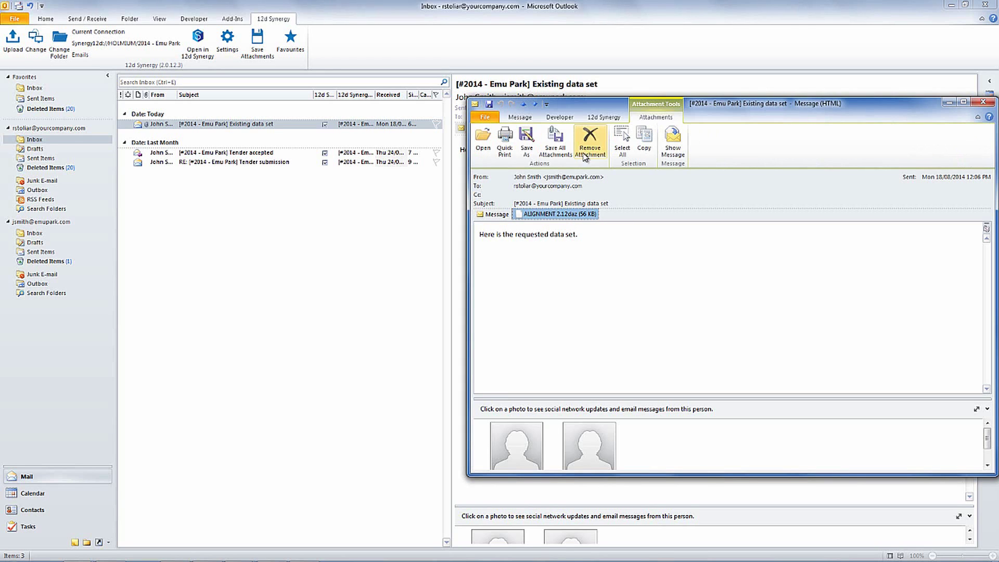
left_click(603, 117)
left_click(730, 144)
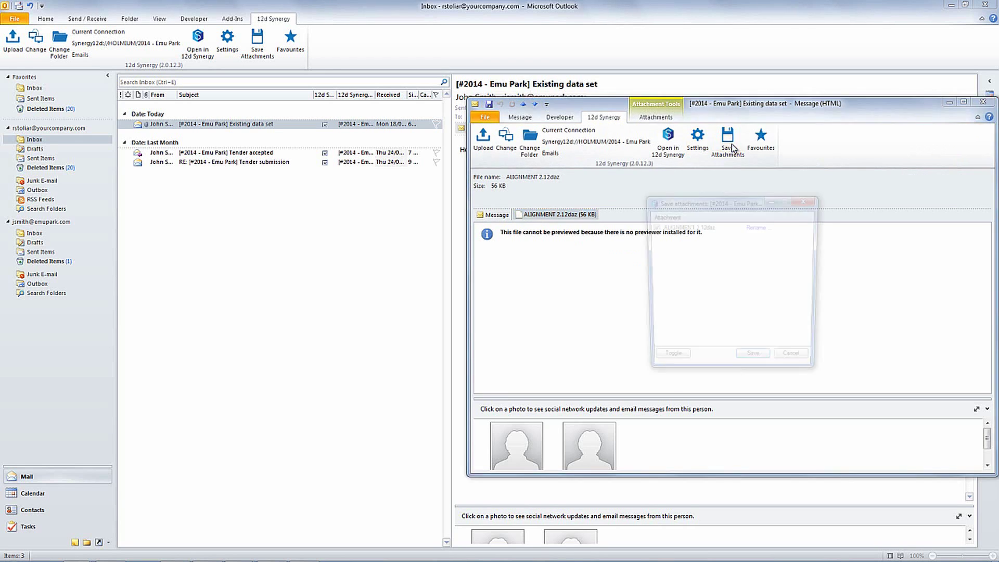
left_click(754, 364)
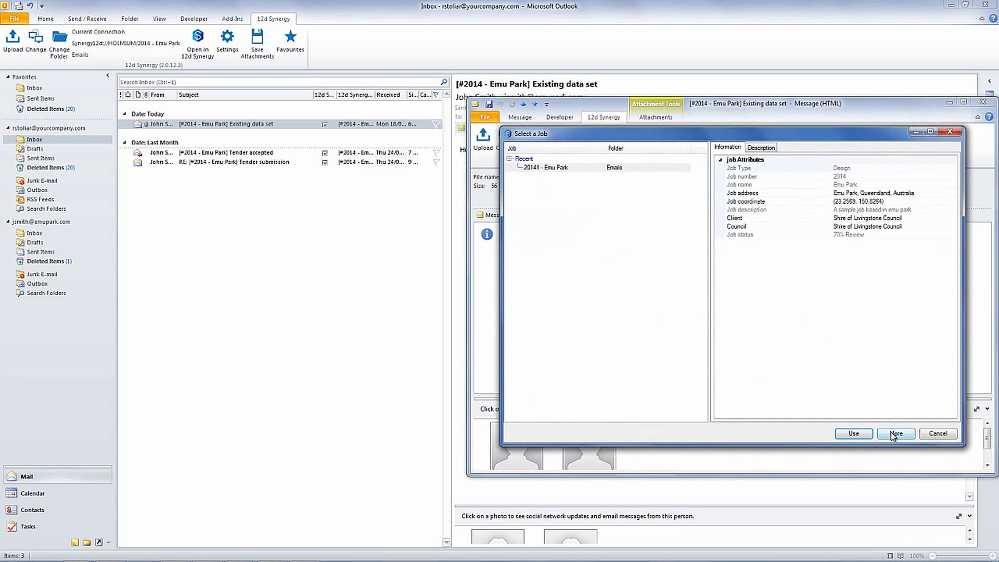
left_click(894, 434)
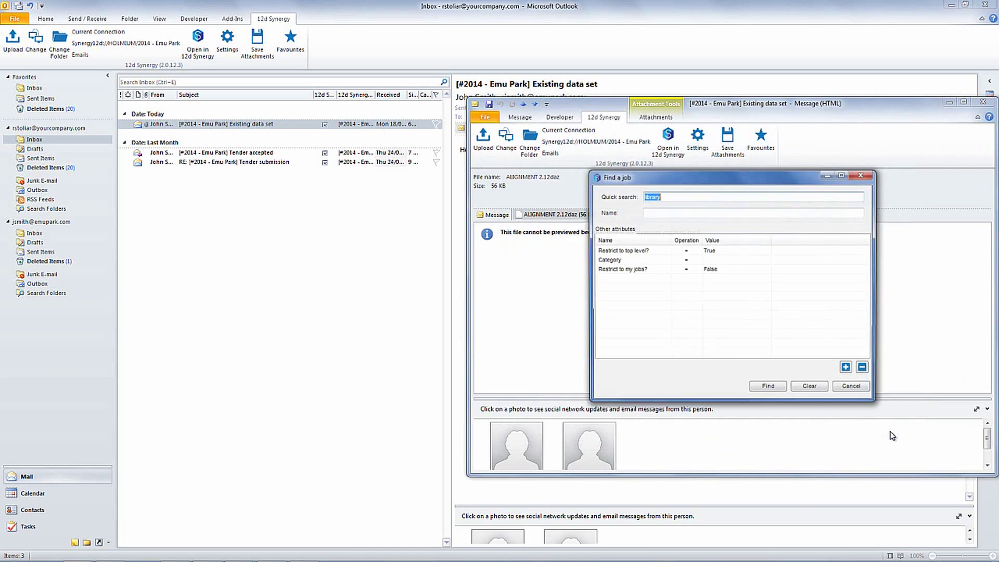
left_click(769, 388)
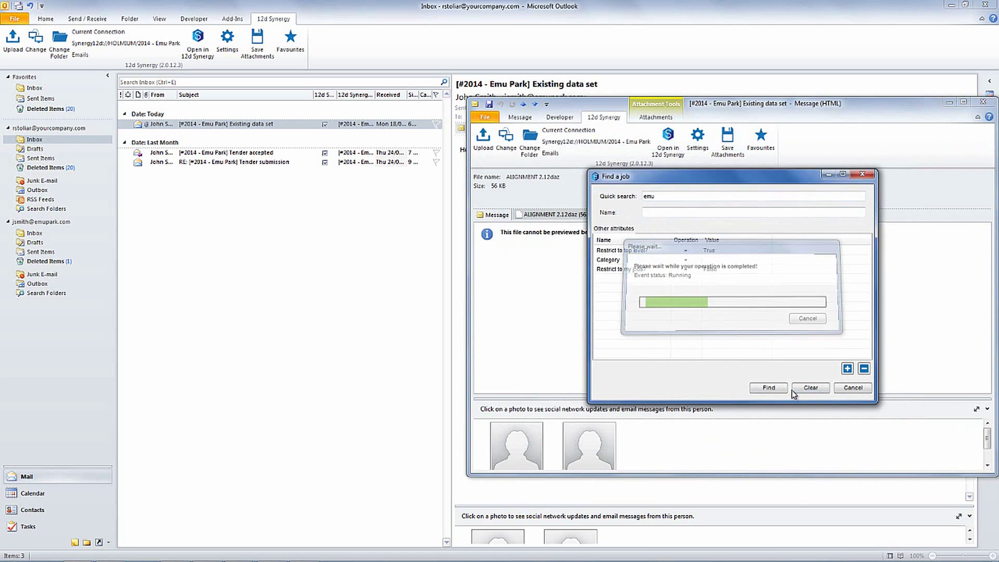
double_click(554, 134)
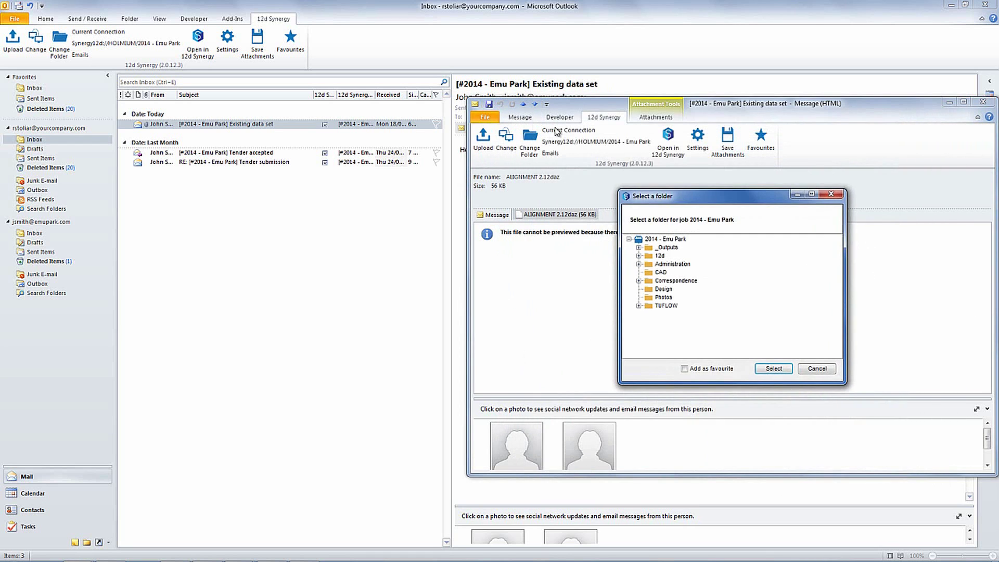
- Store the attachment in the job's Design folder and submit it with a predefined change description
left_click(658, 289)
left_click(771, 370)
left_click(738, 350)
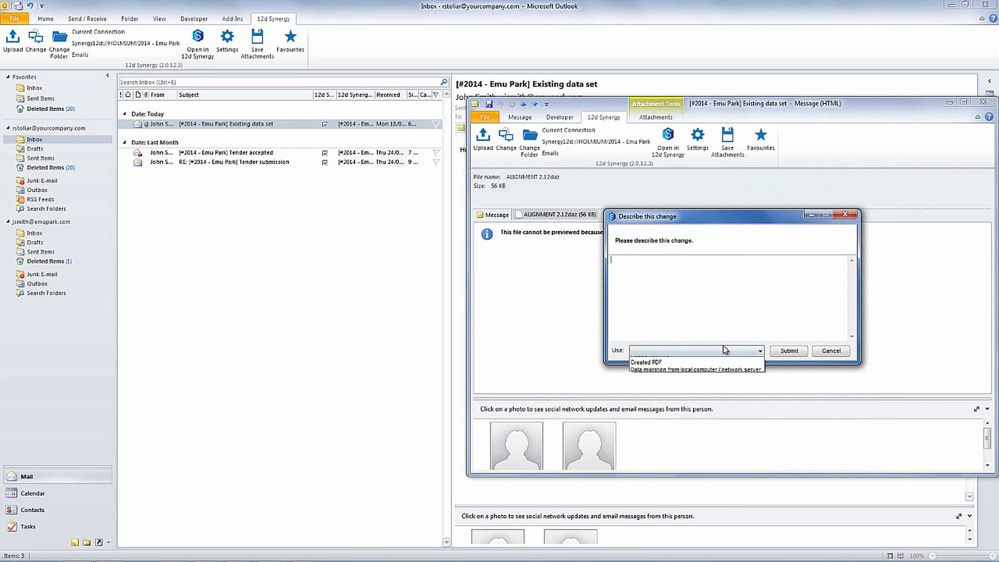
left_click(686, 360)
left_click(792, 350)
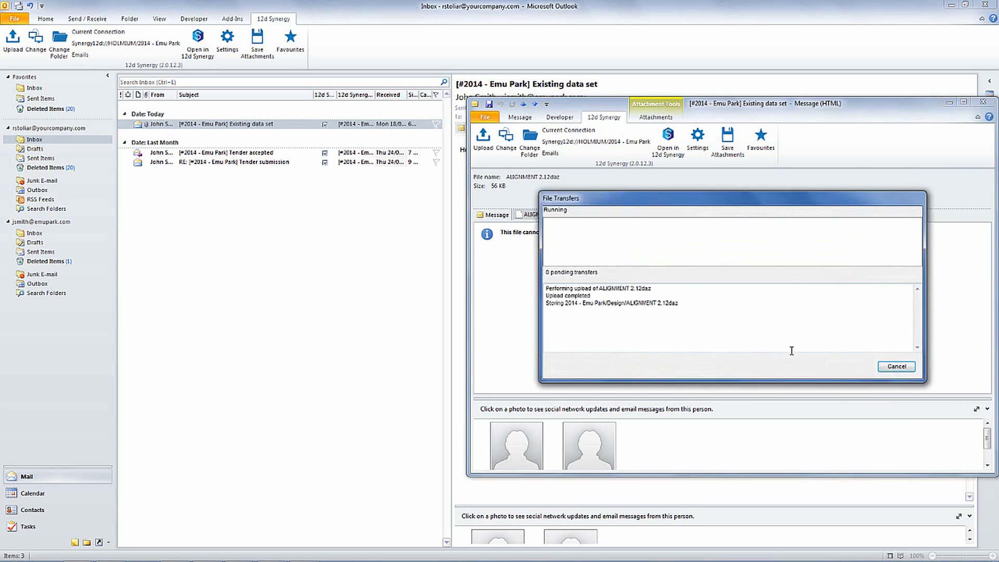
left_click(543, 321)
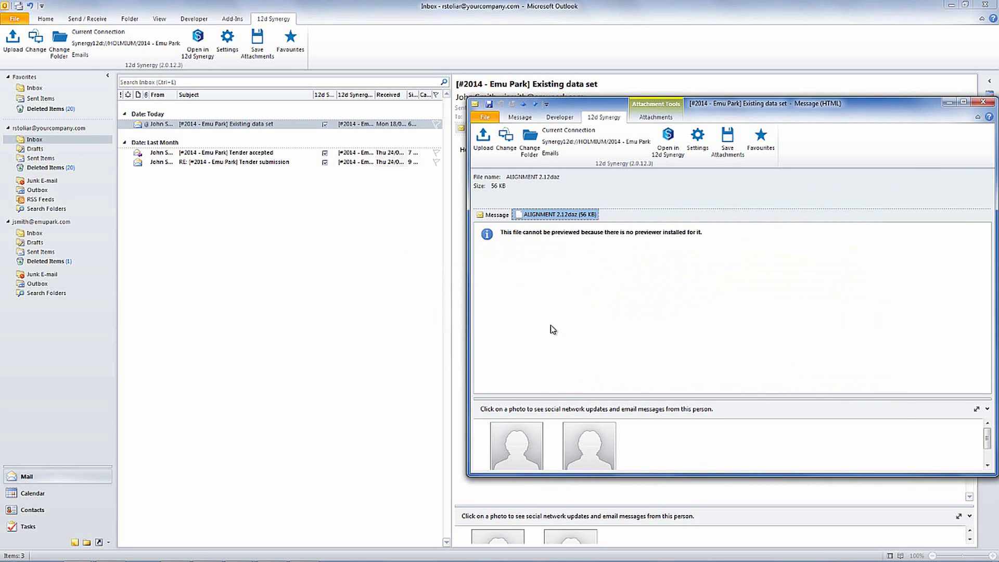
- Switch to 12d Synergy, examine the email associated with ALIGNMENT 2.12daz in the Design folder, and return to Outlook to close the message window
key("alt+Tab")
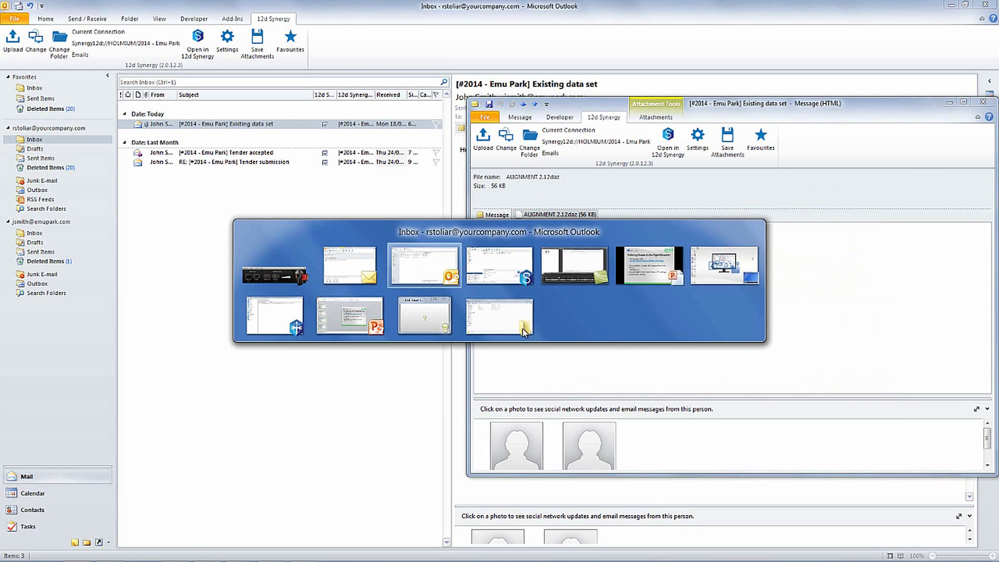
left_click(494, 277)
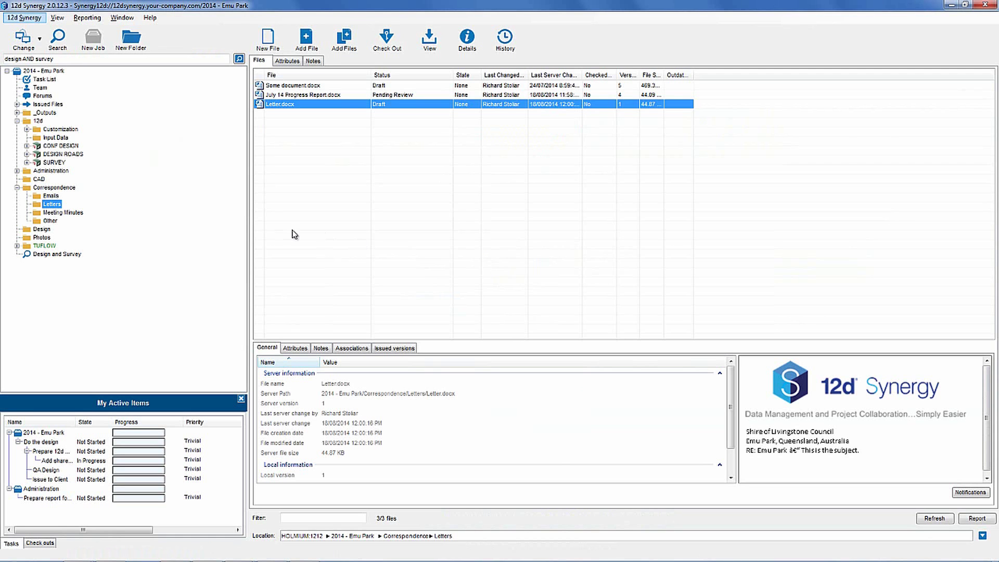
left_click(28, 228)
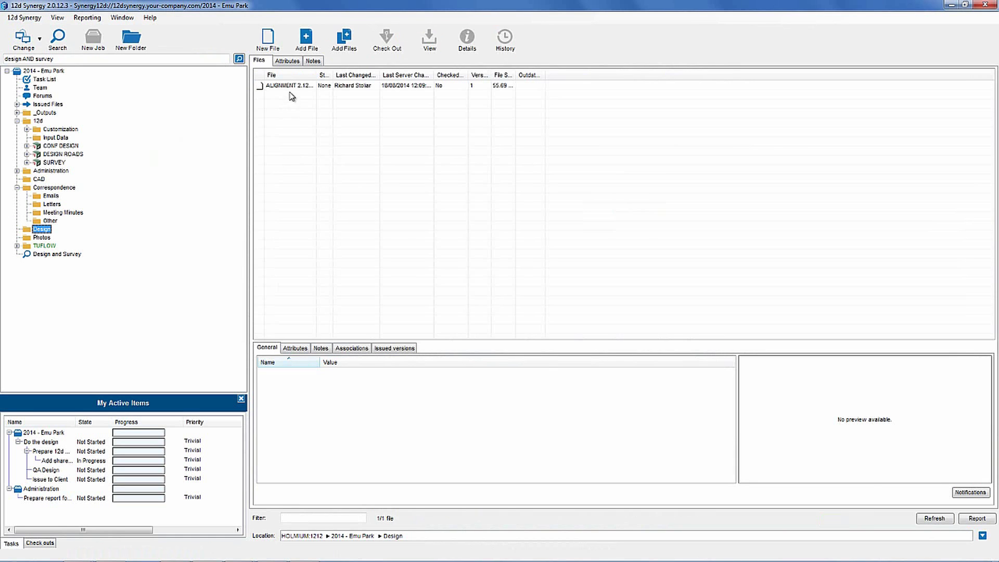
left_click(291, 86)
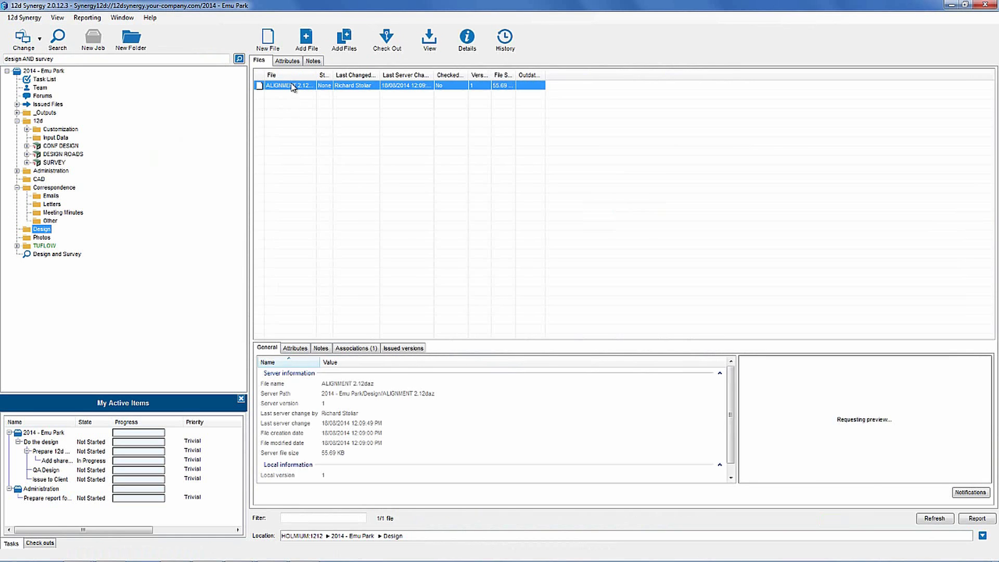
left_click(367, 351)
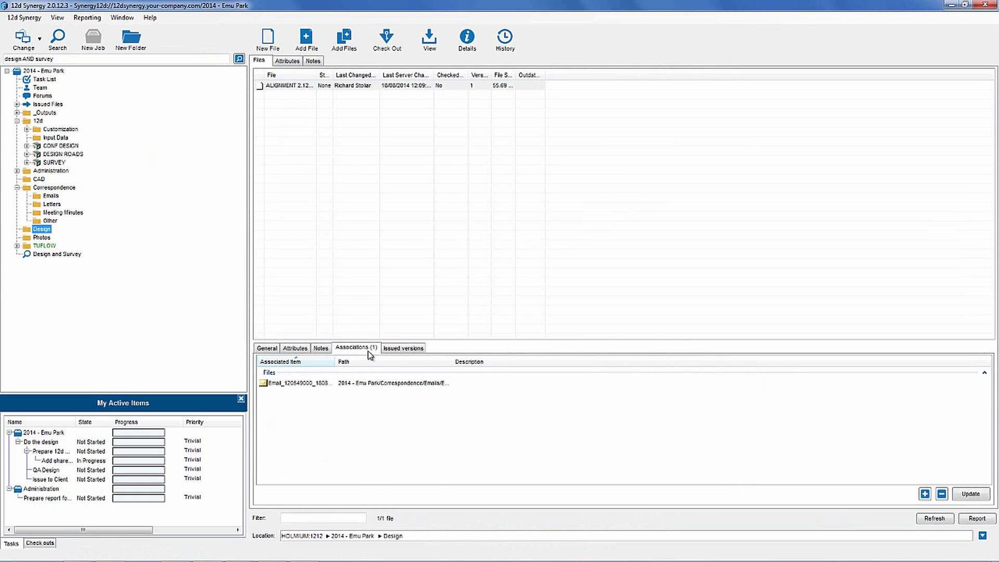
left_click(351, 383)
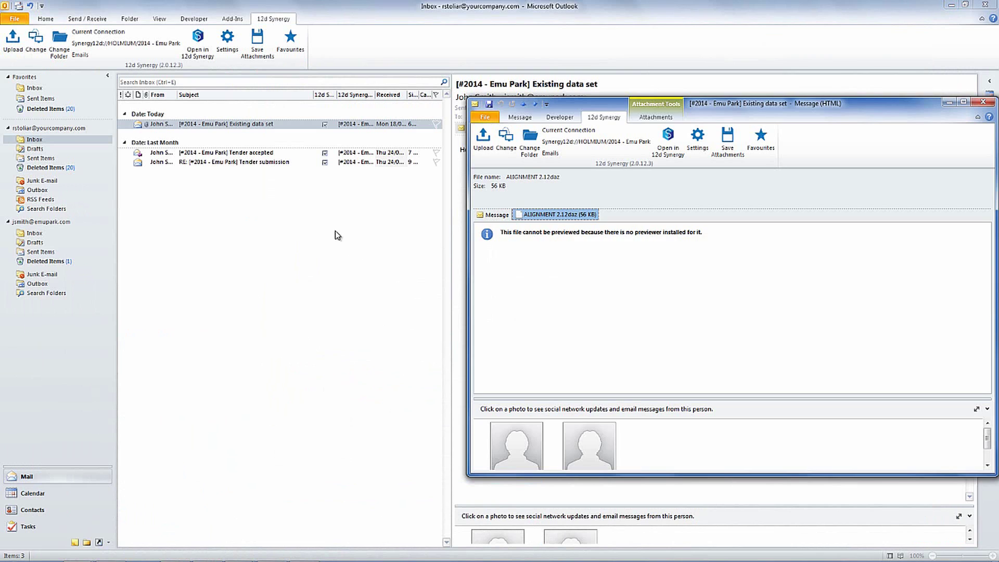
key("Escape")
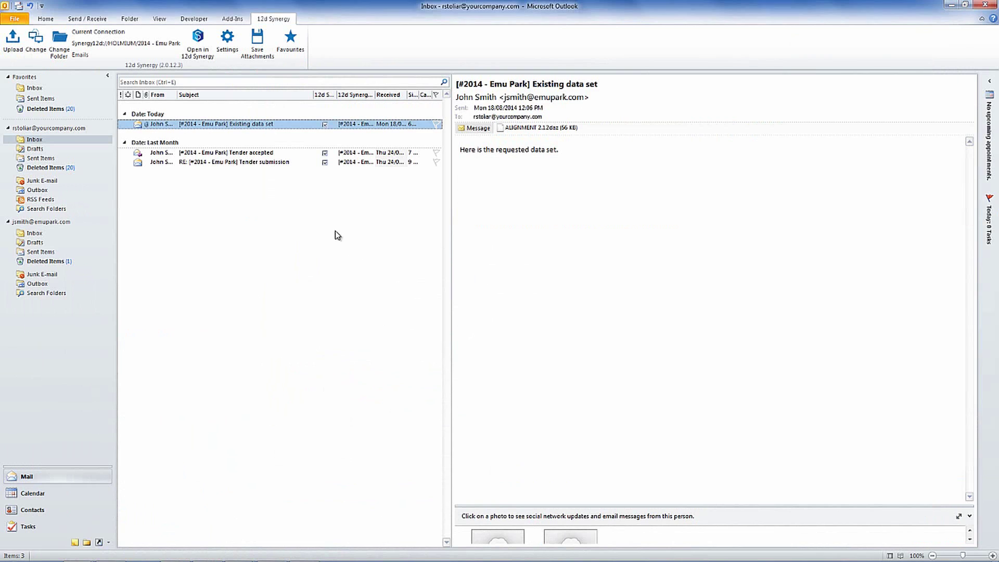
- Reply to the "Existing data set" email with "Thank you very much." and close the original message
double_click(267, 123)
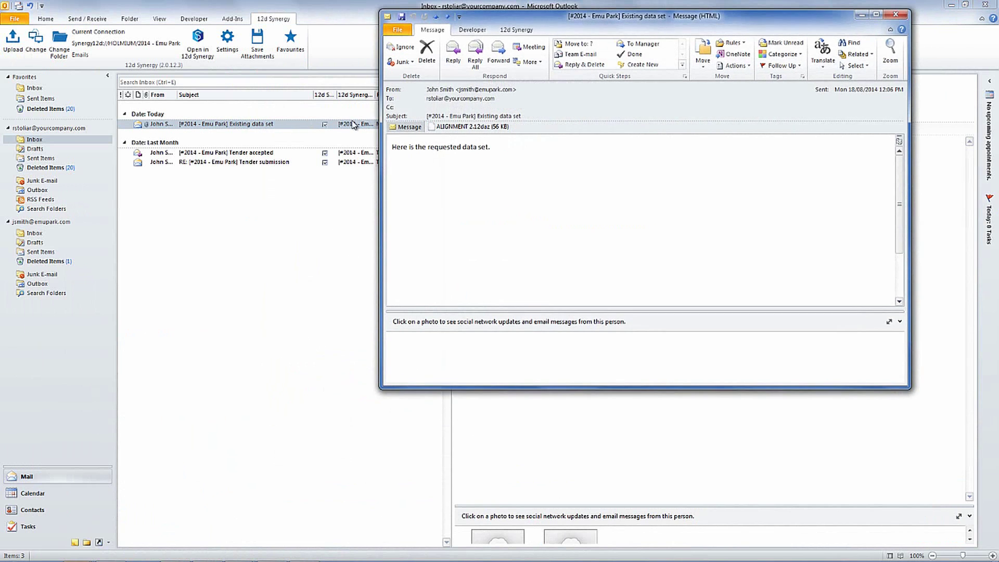
left_click(453, 61)
type("Thank you very much.")
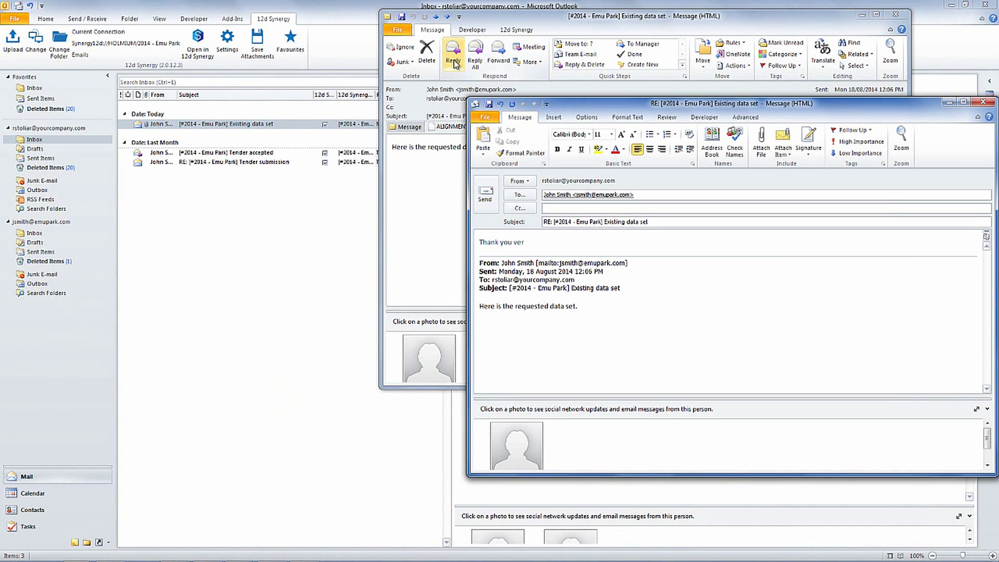
left_click(483, 193)
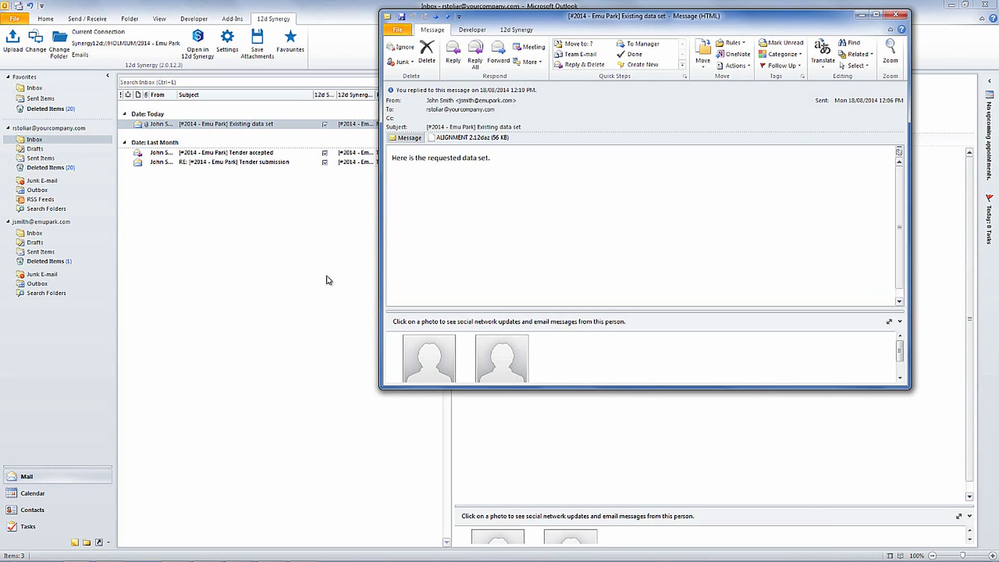
key("Escape")
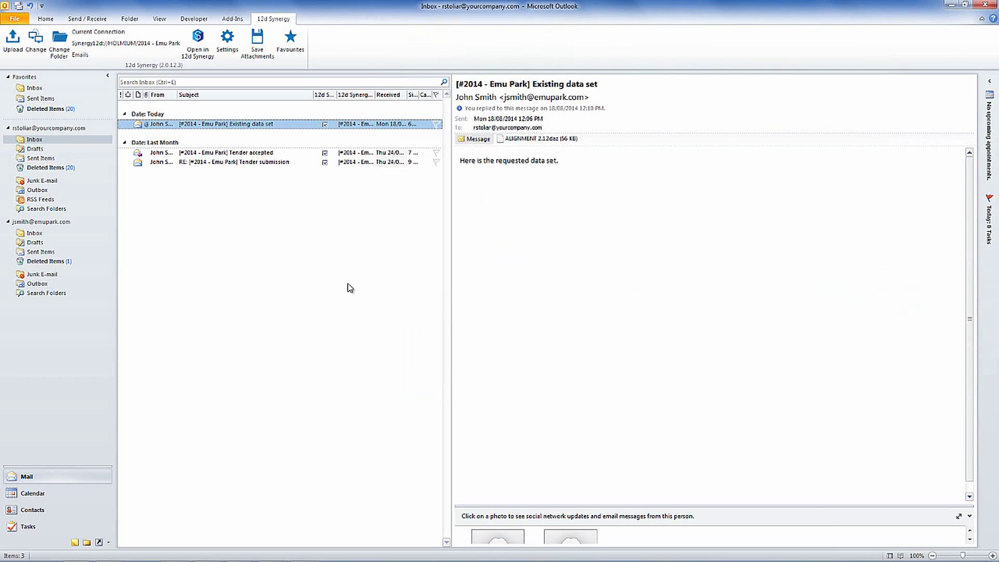
left_click_drag(374, 91, 404, 94)
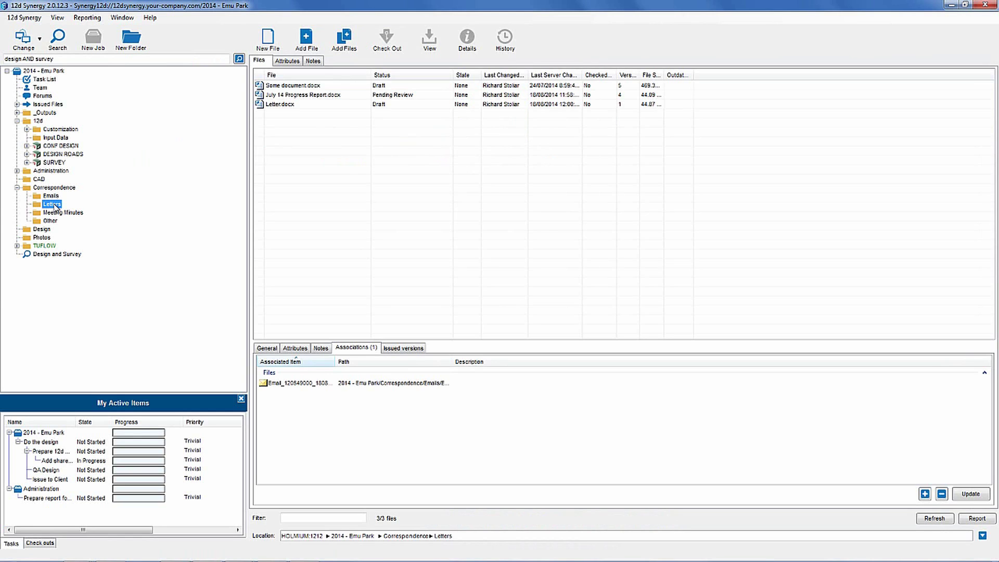
- Open the Emu Park job's Photos folder in 12d Synergy and copy image.jpg into it from the Naming Rules folder in Windows Explorer
left_click(43, 238)
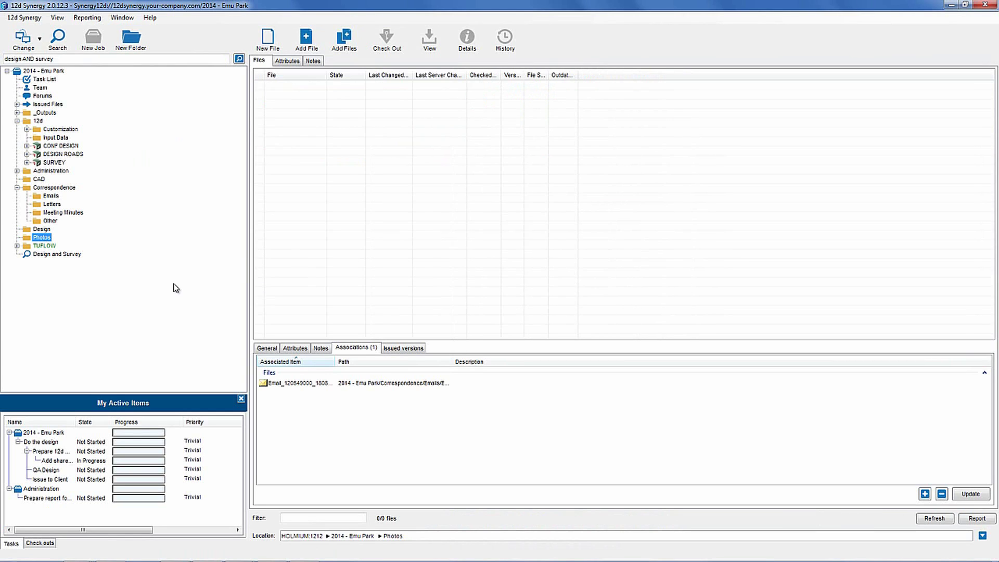
key("alt+Tab")
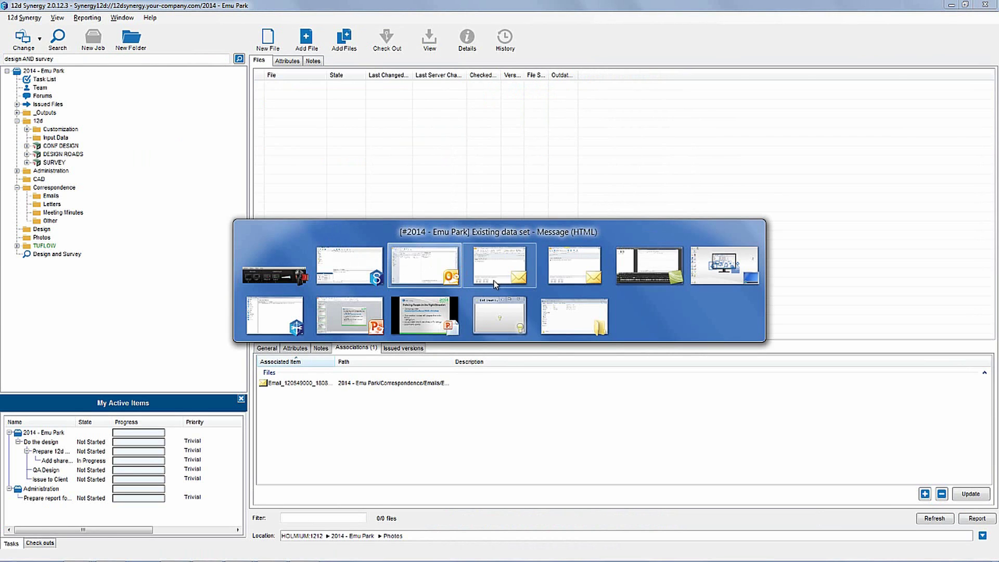
left_click(593, 316)
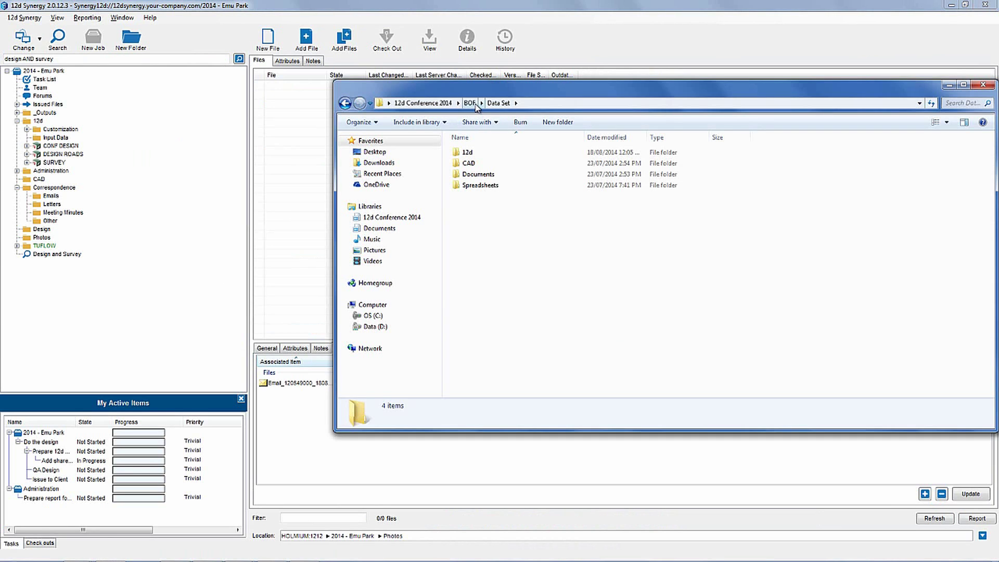
double_click(480, 174)
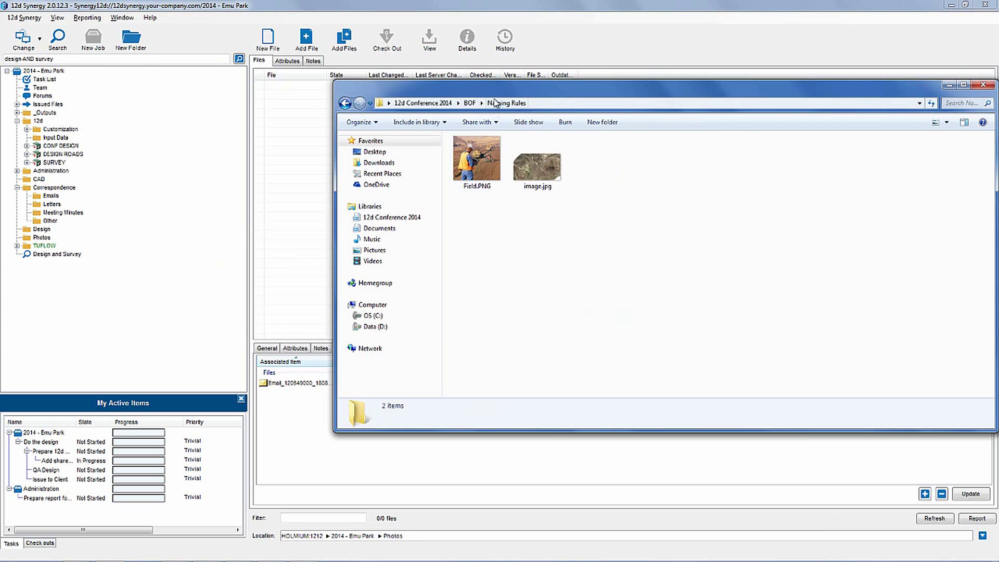
left_click_drag(513, 90, 662, 128)
left_click_drag(689, 218, 332, 151)
left_click(436, 209)
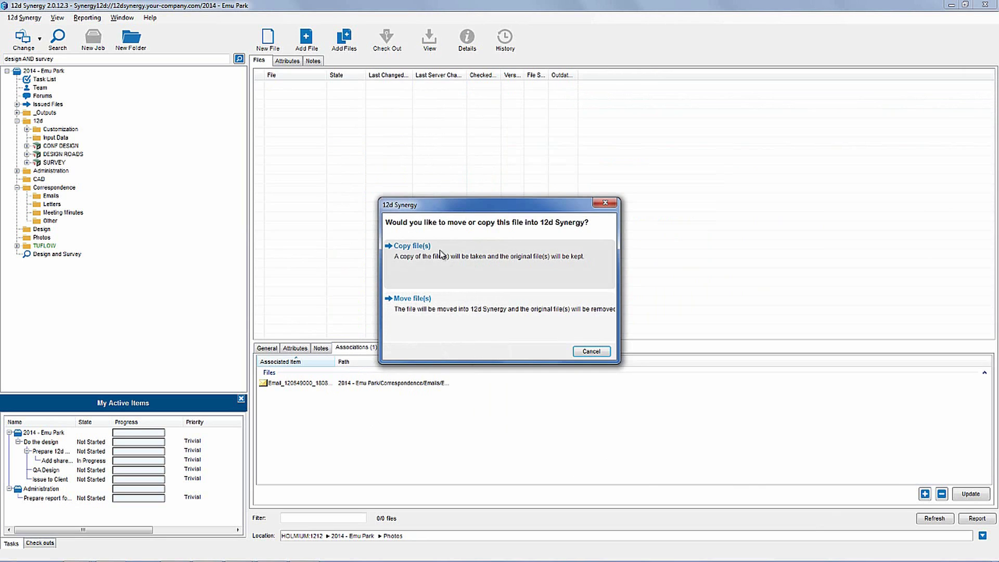
left_click(426, 249)
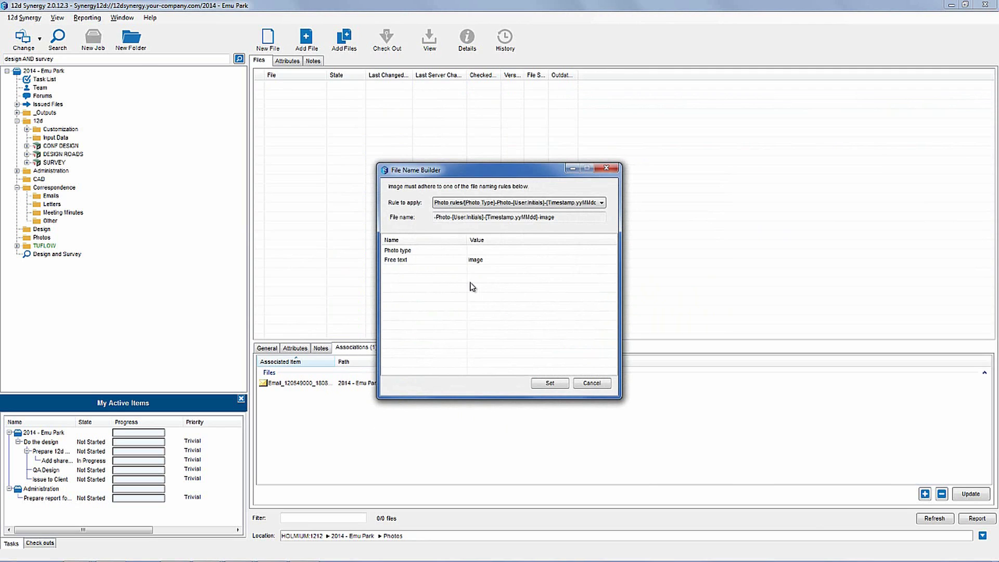
- Set the photo type to Aerial in the file name and submit the upload with the description "Added an aerial photo"
left_click(395, 251)
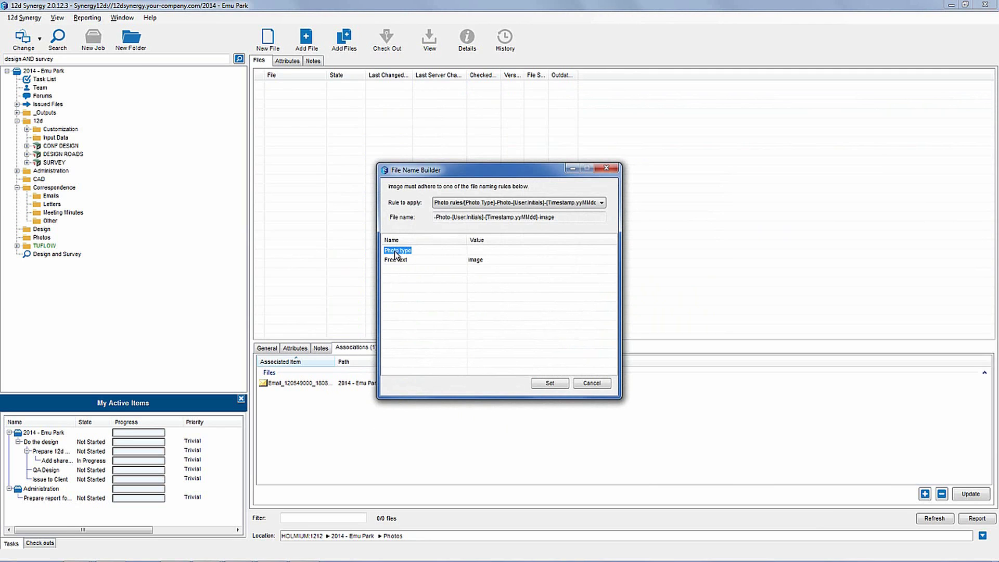
left_click(474, 253)
left_click(475, 261)
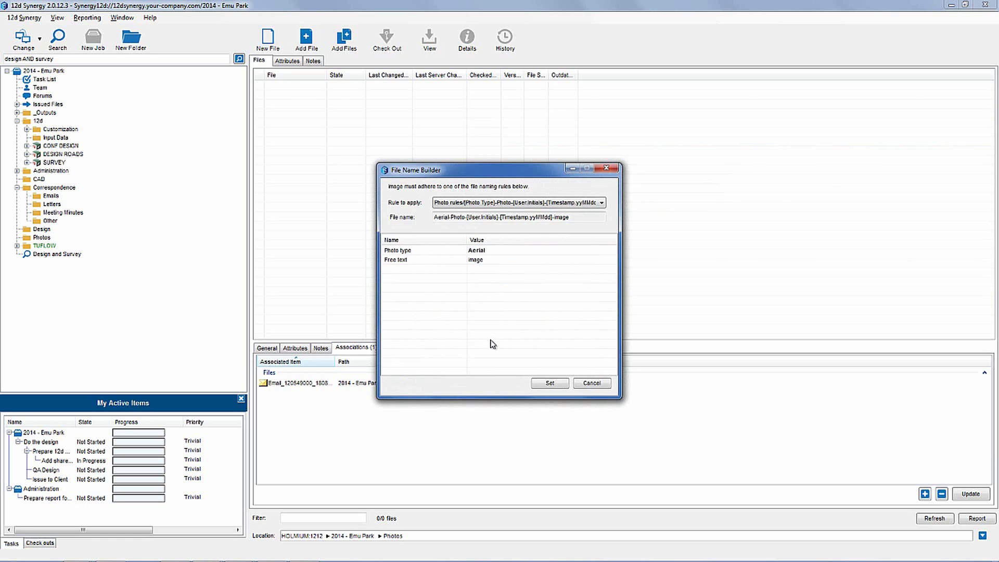
left_click(549, 384)
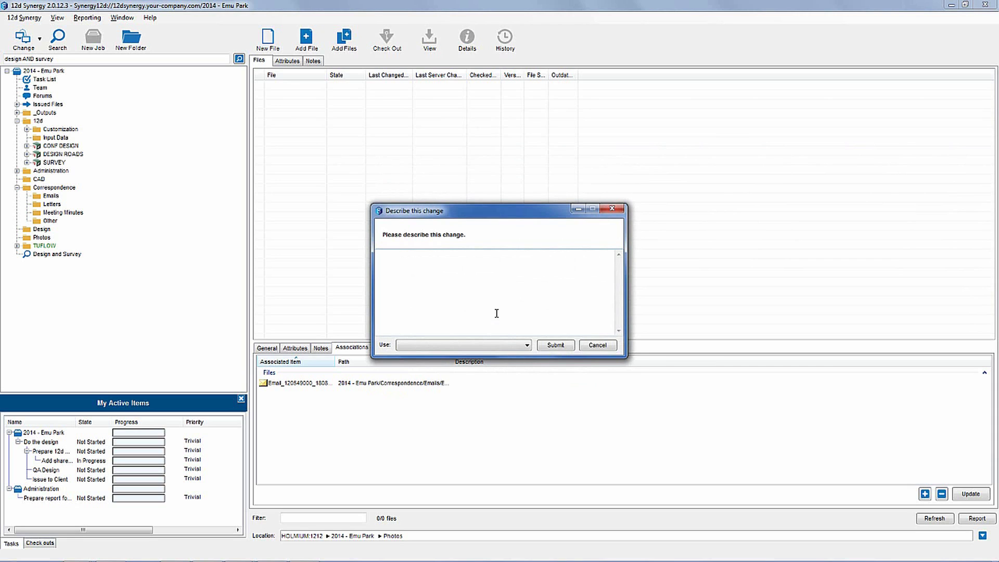
type("Added an aerial photo")
key("Return")
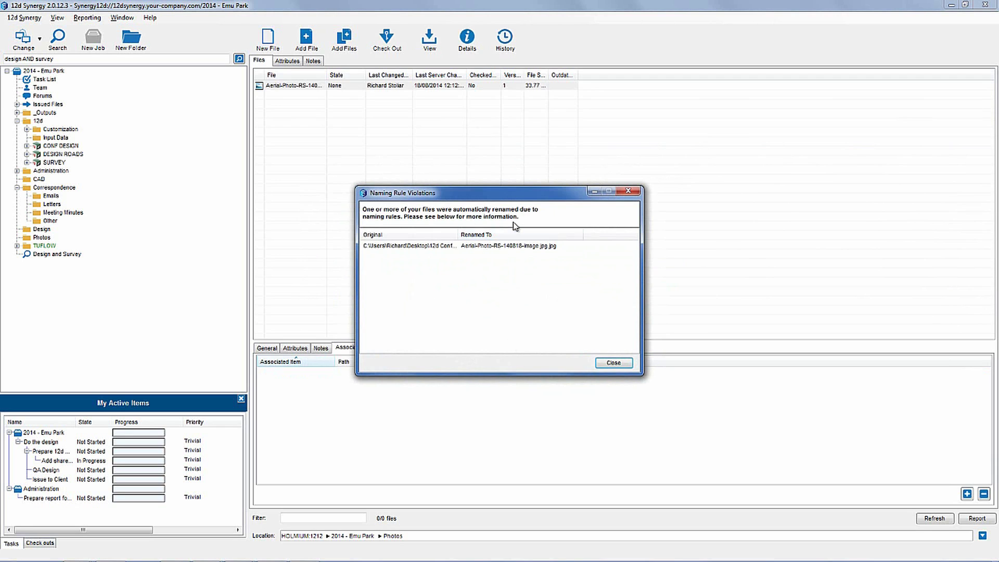
left_click(614, 362)
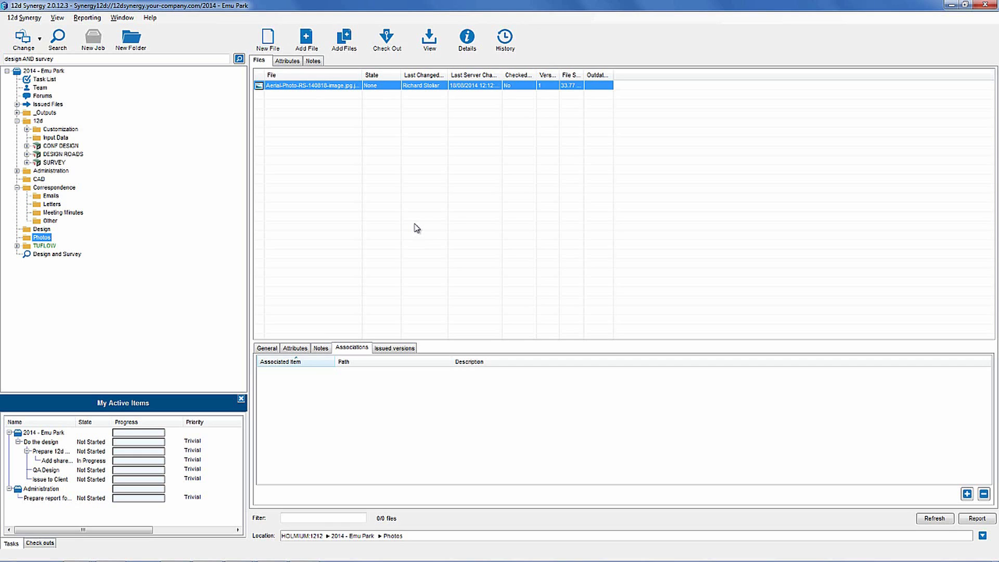
- Open the Photos folder's settings and examine the rules in its "Photo rules" file naming rule set
right_click(45, 238)
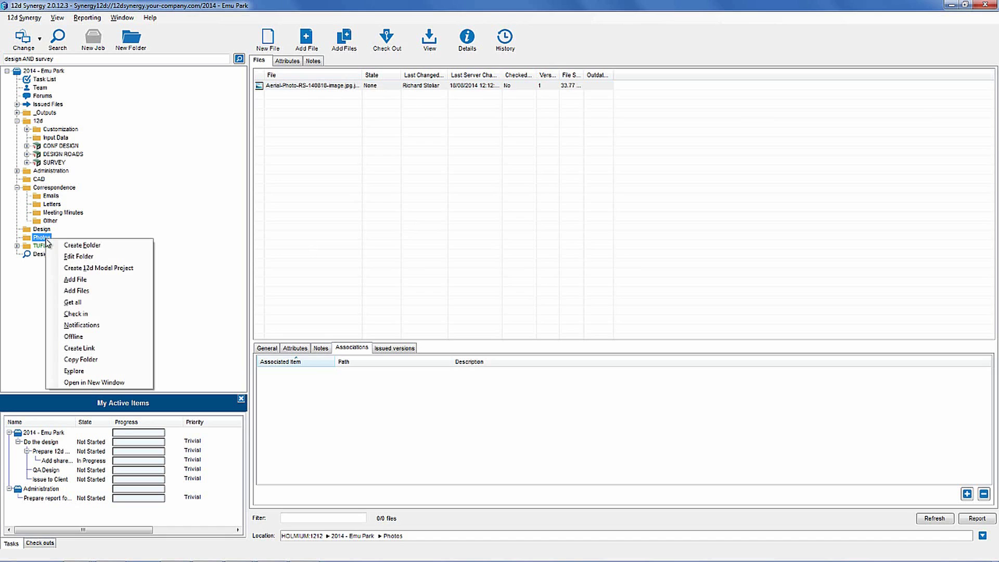
left_click(78, 257)
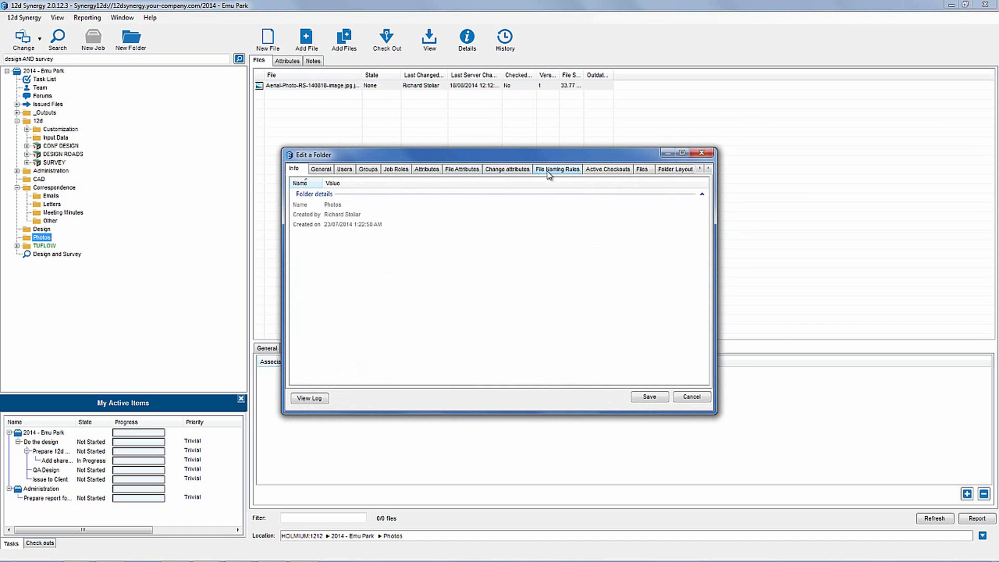
left_click(547, 170)
double_click(311, 216)
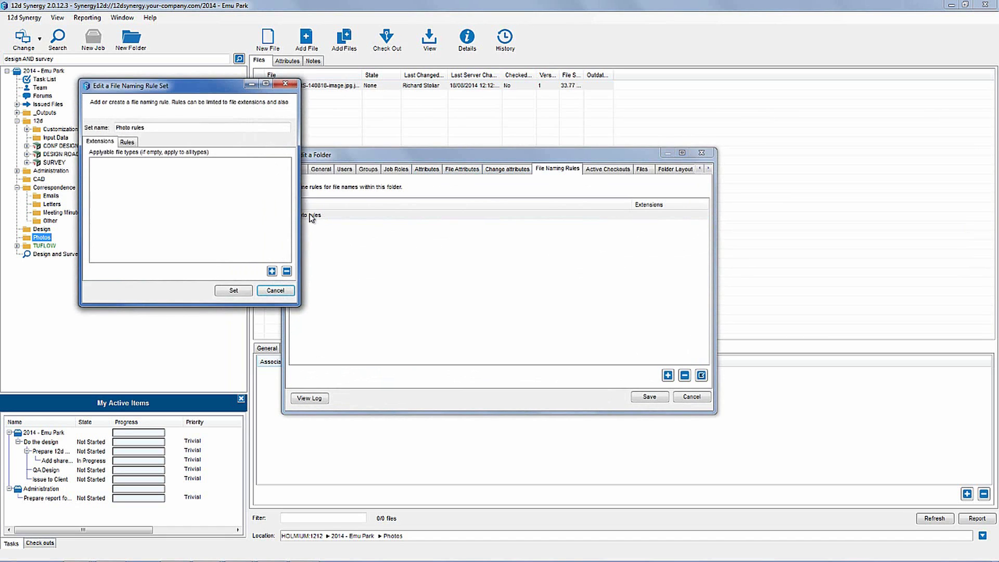
left_click(130, 142)
- Examine the part types available for a new naming rule and the set's applicable extensions, leaving the folder settings without saving
left_click(286, 157)
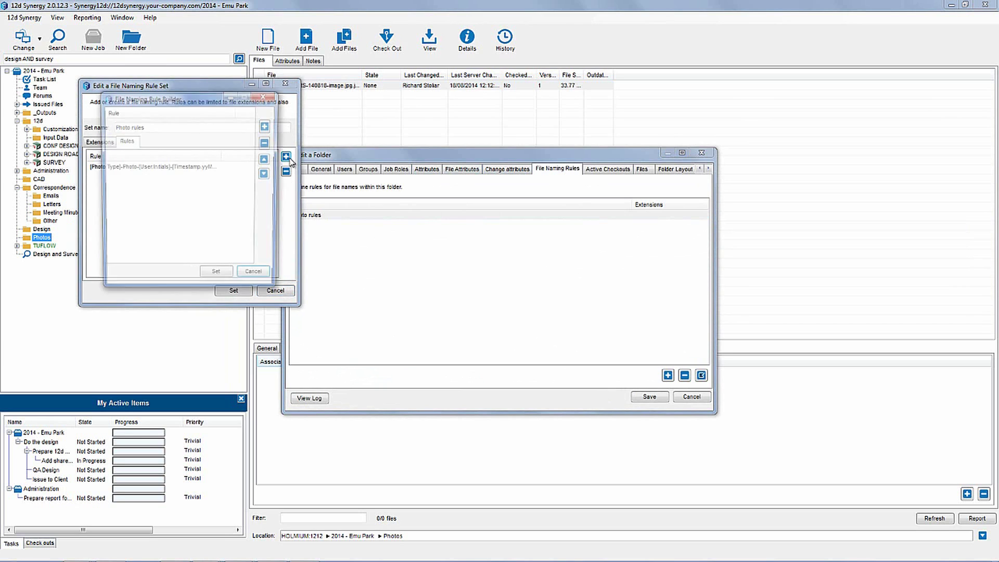
left_click(267, 125)
left_click(190, 167)
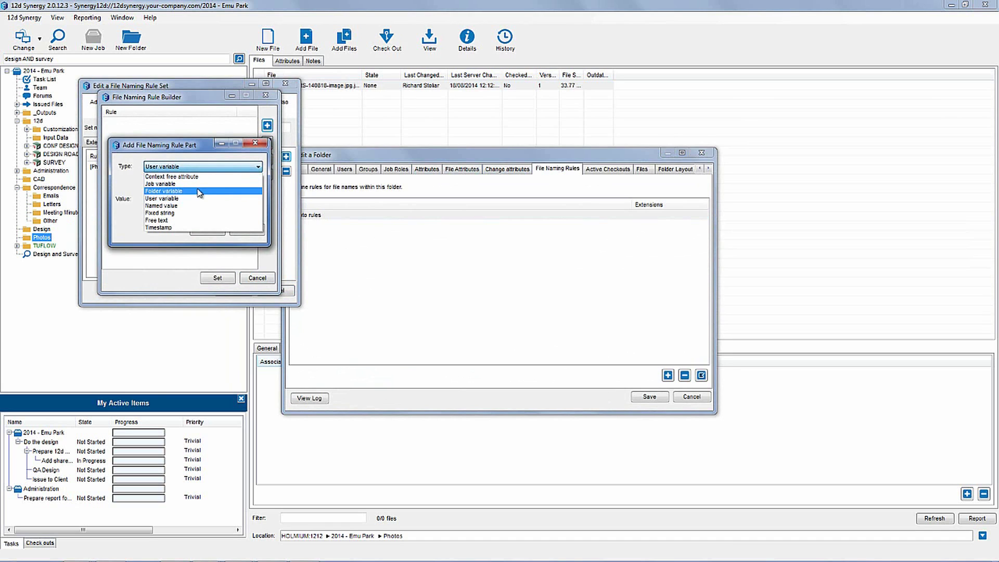
left_click(252, 145)
left_click(250, 228)
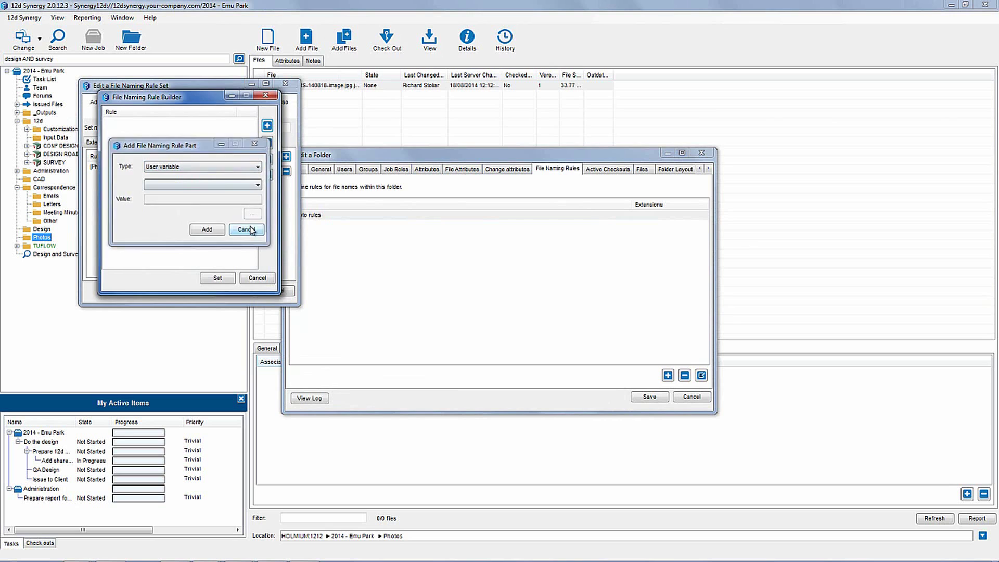
left_click(265, 279)
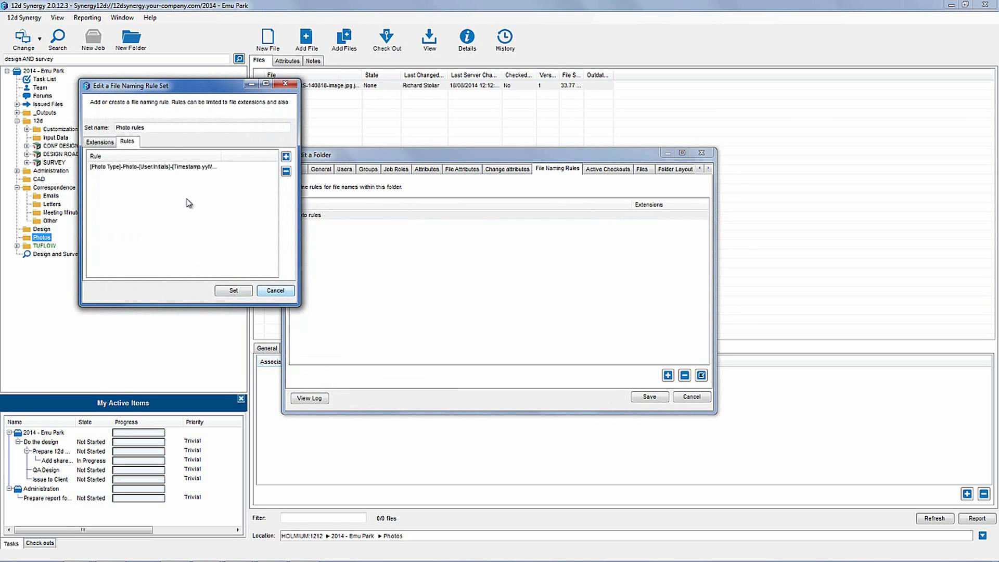
left_click(99, 142)
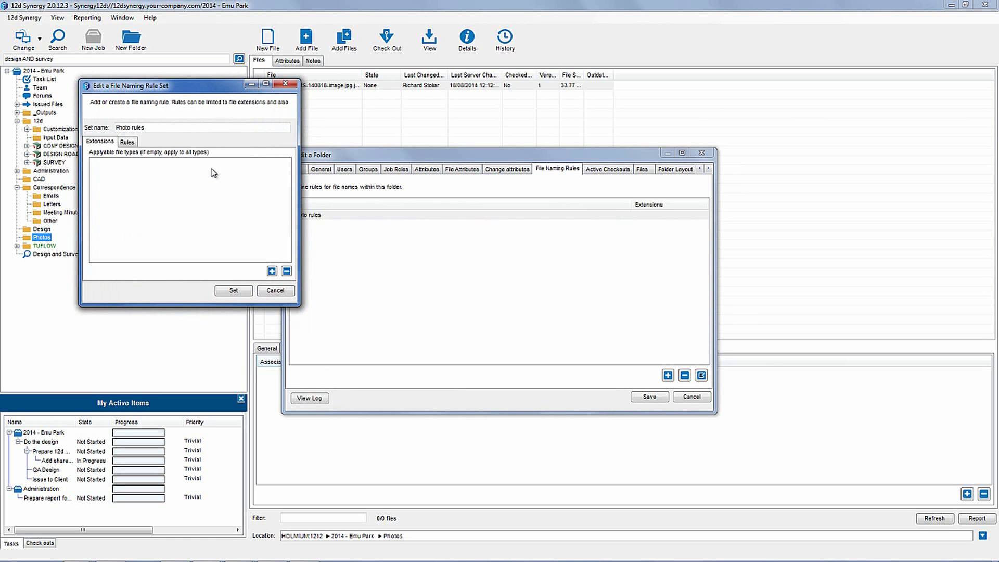
left_click(281, 290)
left_click(700, 152)
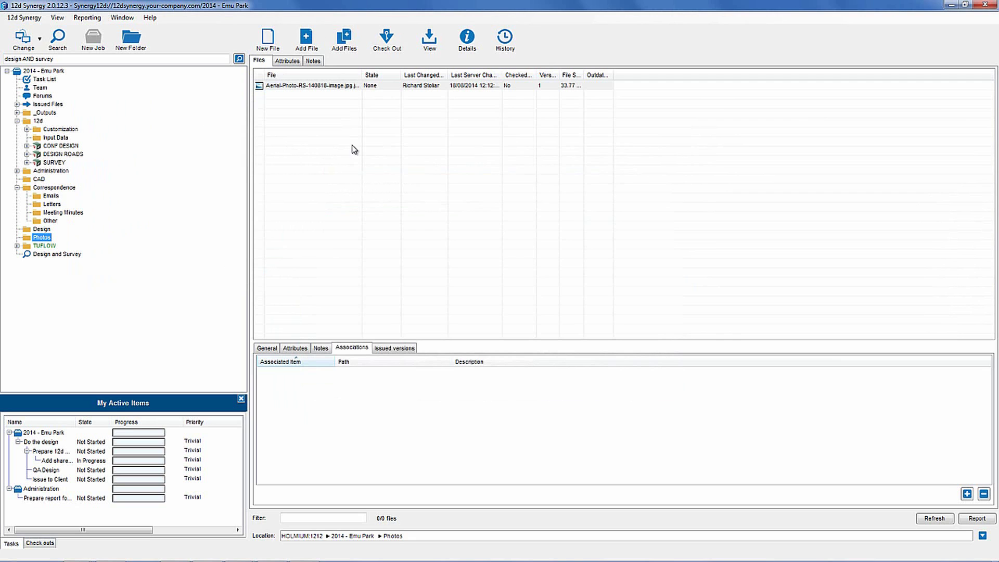
- Create a folder named PDFs in the 2014 - Emu Park job, restricted to the pdf file type
left_click(53, 71)
left_click(132, 38)
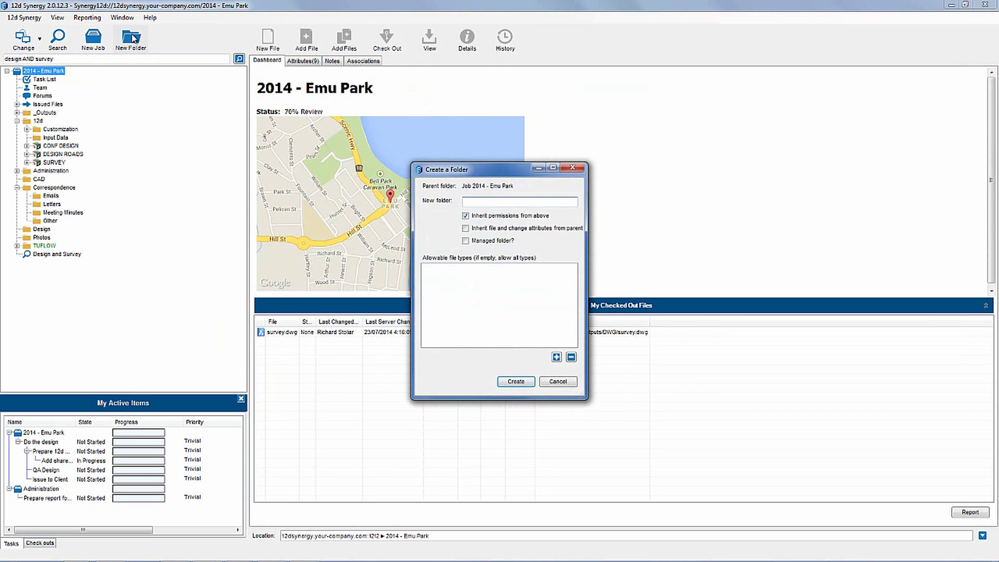
type("Folder")
key("ctrl+a")
type("PDFs")
left_click(556, 357)
type("pdfs")
key("Return")
left_click(529, 384)
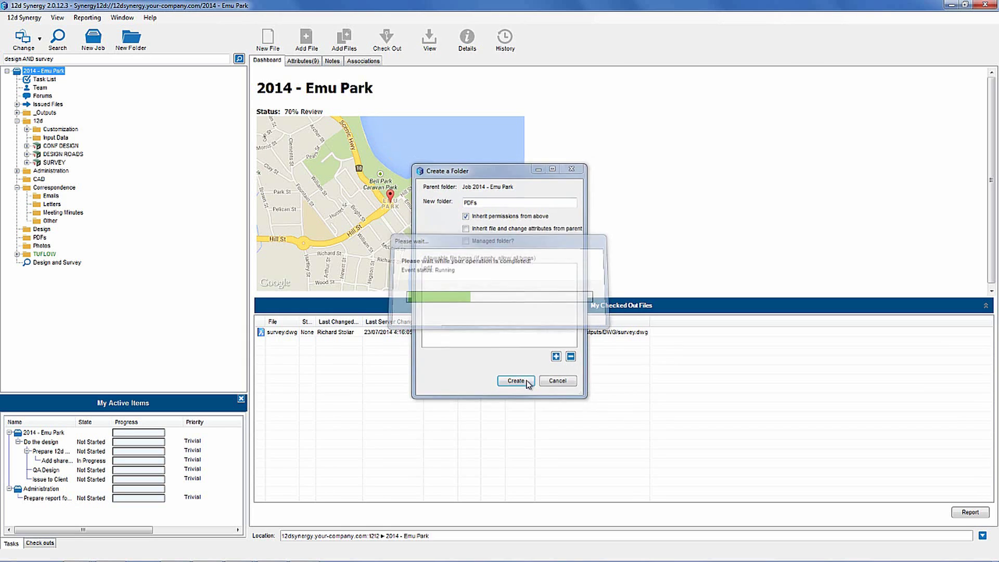
- Open the PDFs folder, and switch to Windows Explorer to open the Data Set folder under BOF
left_click(45, 240)
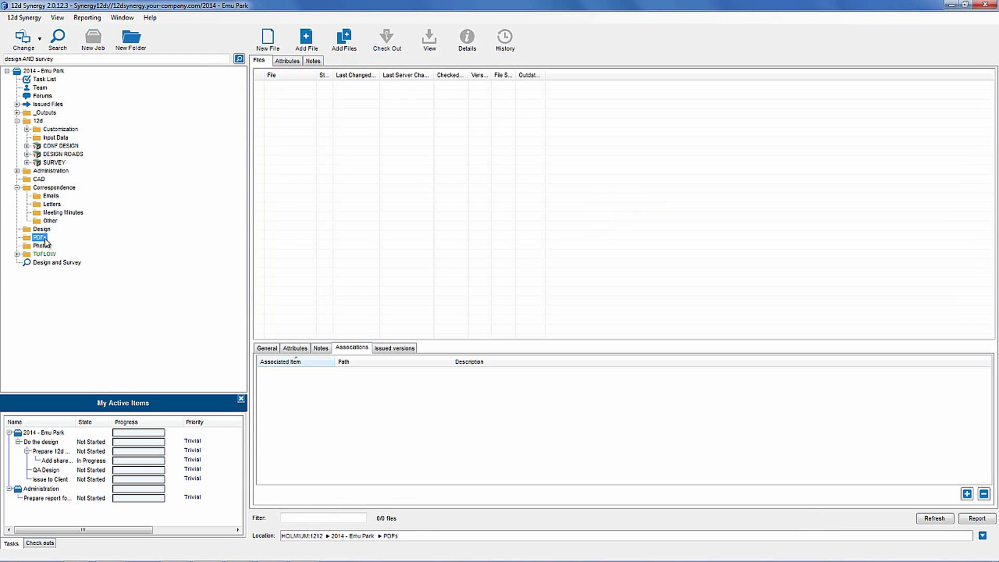
key("alt+Tab")
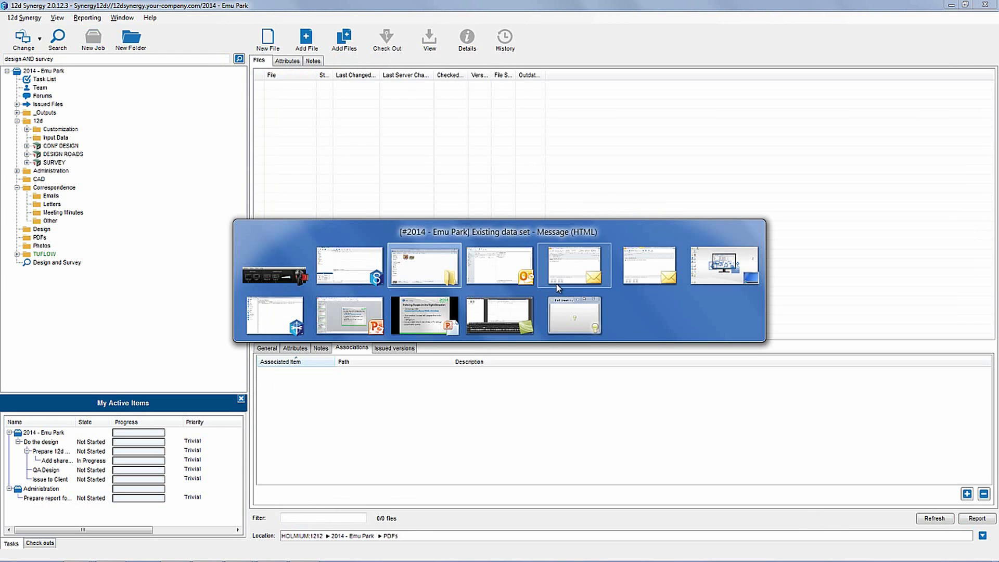
left_click(618, 133)
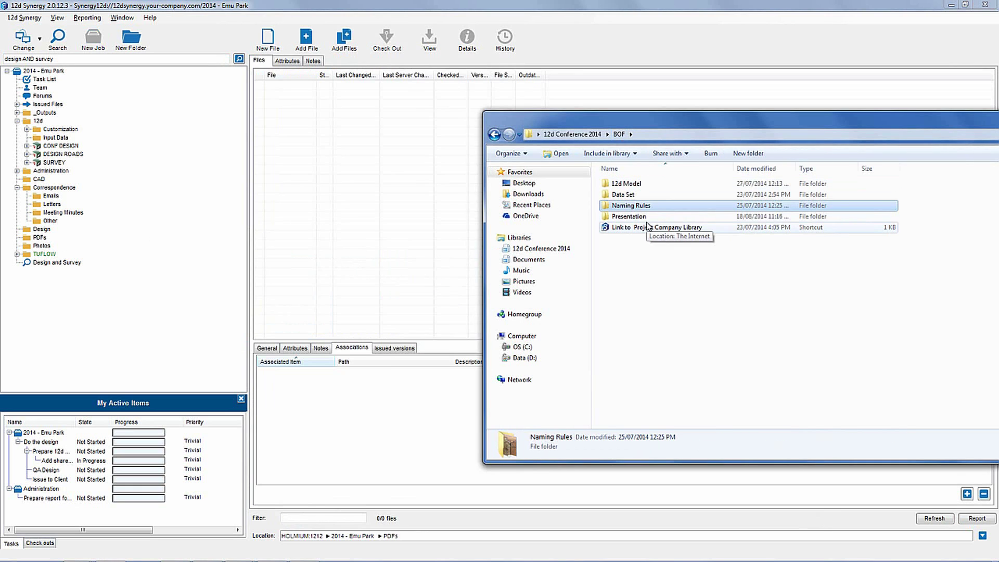
double_click(645, 194)
- Upload the Spreadsheets folder with its subfolders to the root of the 2014 - Emu Park job, checking the upload preview
left_click(645, 218)
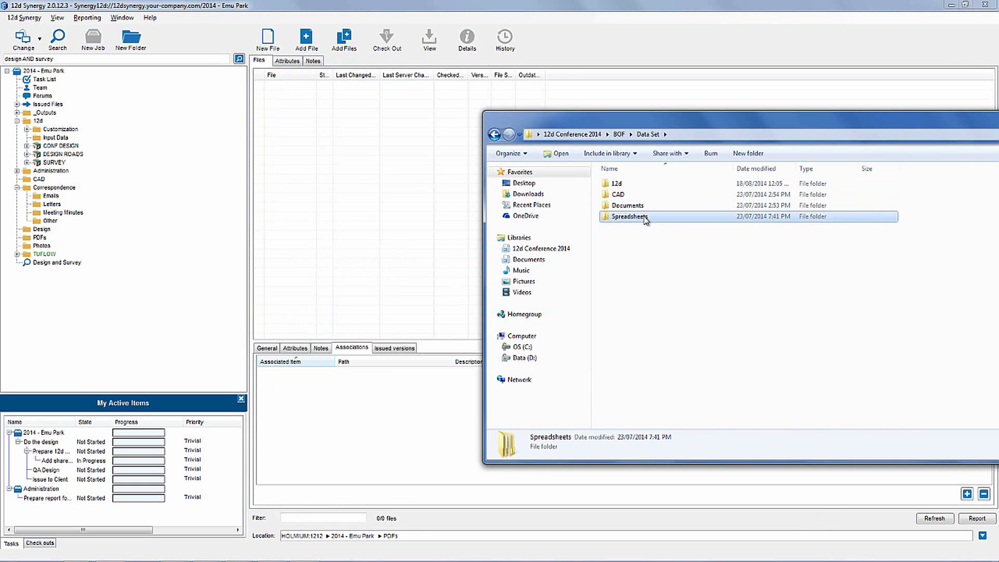
left_click_drag(645, 218, 42, 72)
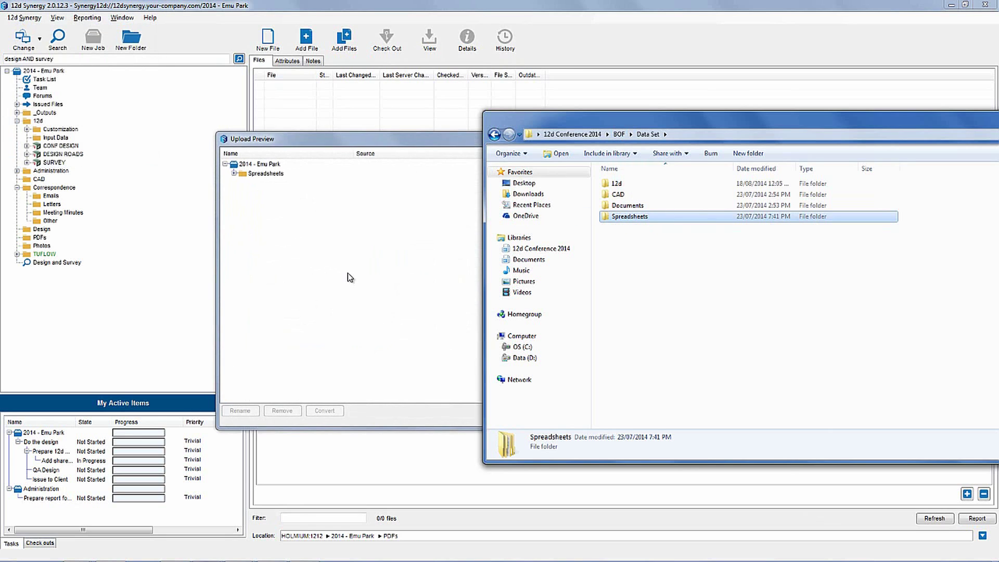
left_click(234, 174)
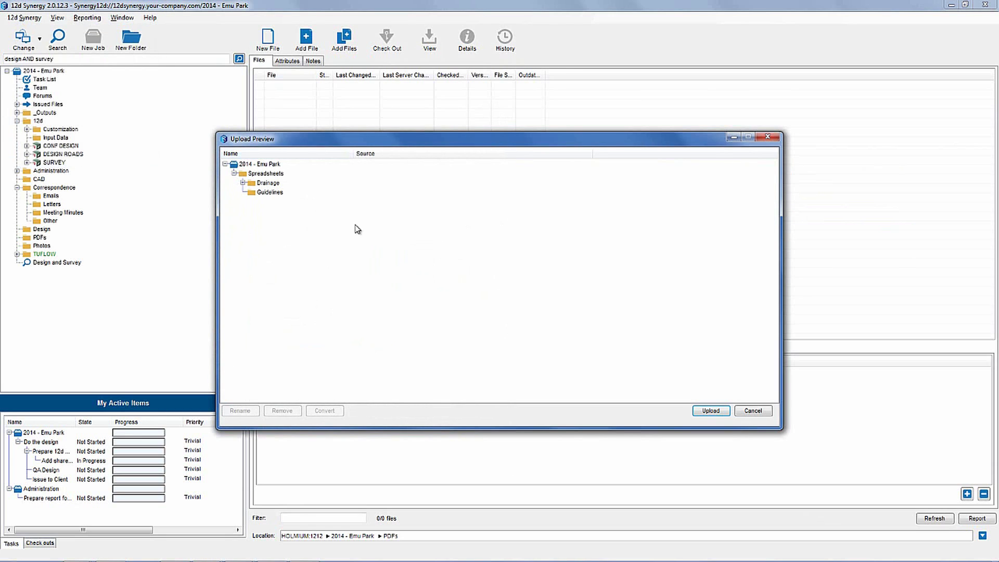
left_click(714, 413)
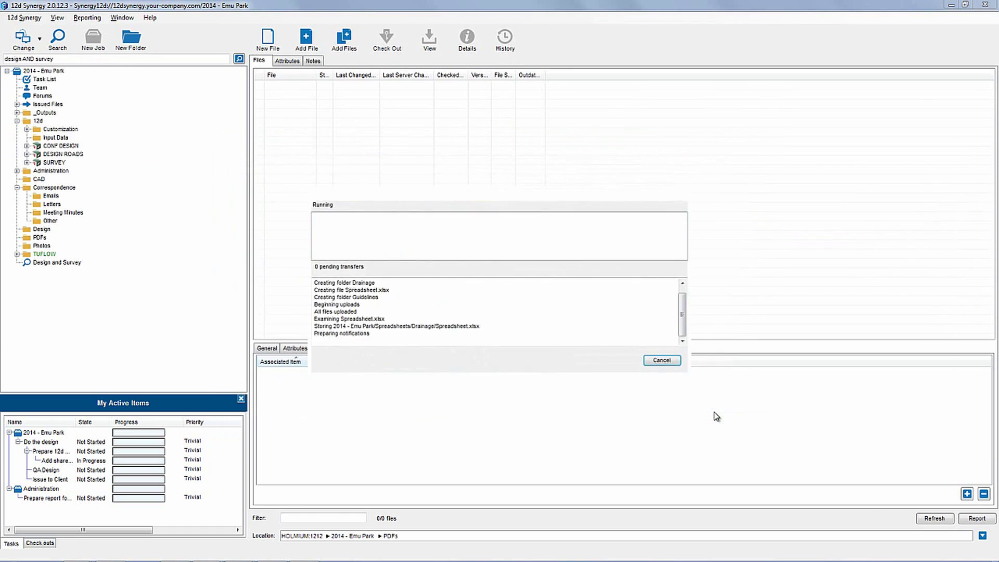
left_click(539, 303)
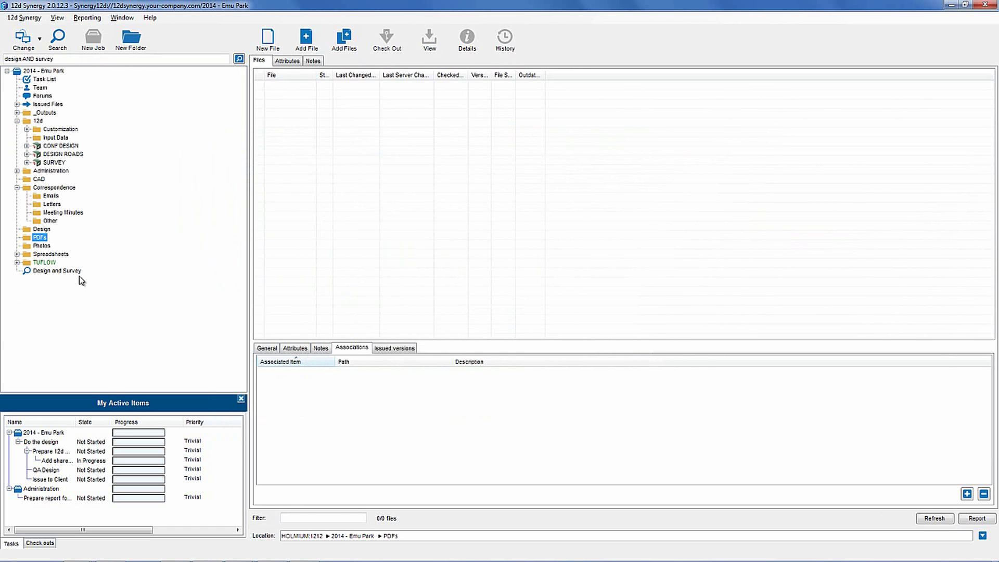
- Expand the uploaded Spreadsheets folder, and open the TUFLOW managed folder with its subfolders listed
left_click(16, 254)
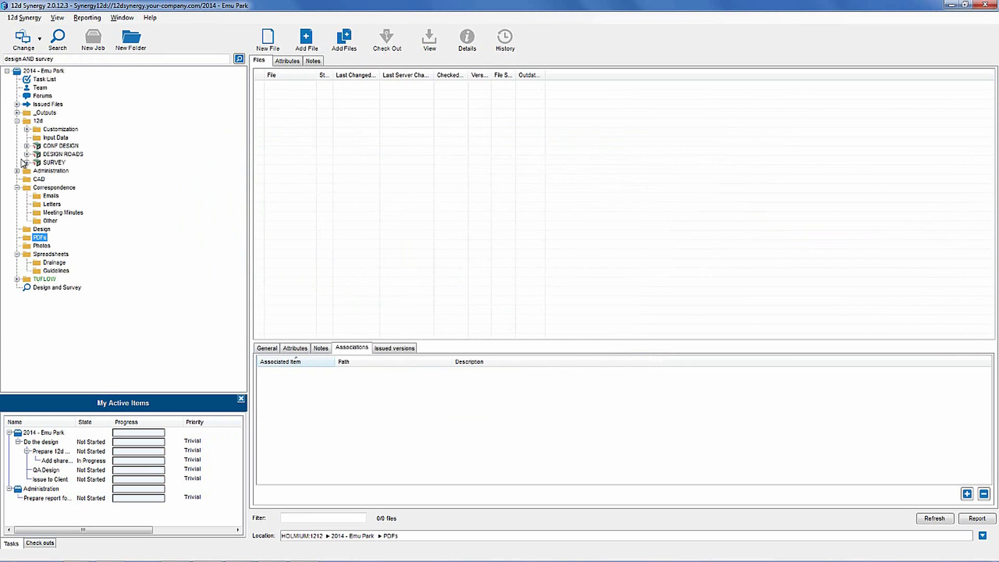
left_click(50, 279)
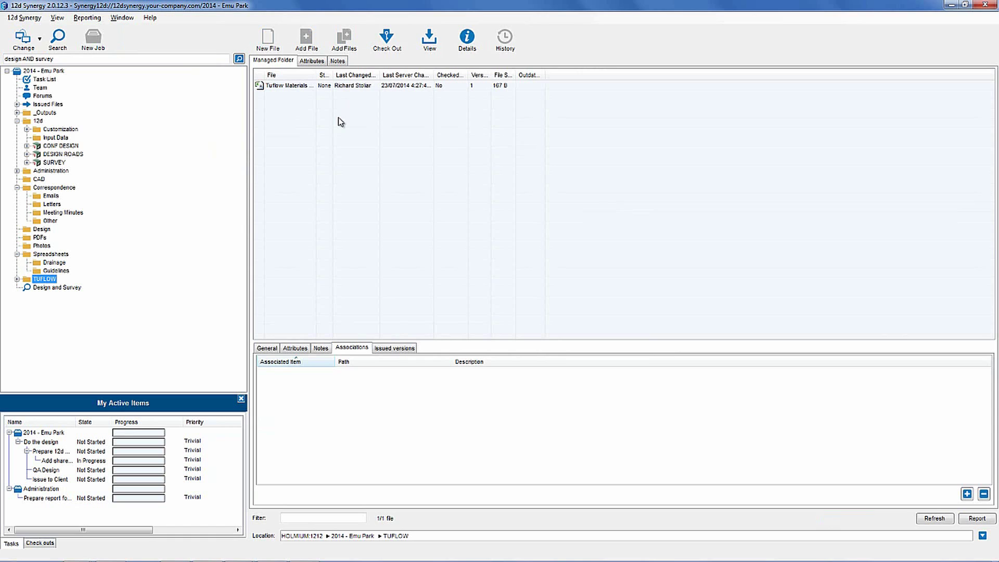
left_click(17, 279)
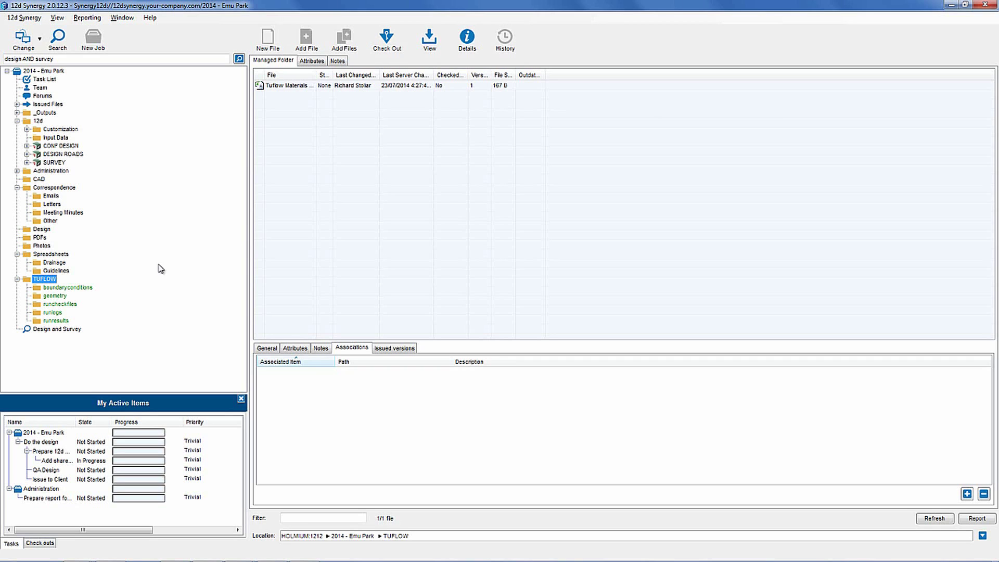
- Review the TUFLOW managed folder's history without rolling back, and open the Emails folder under Correspondence
right_click(46, 283)
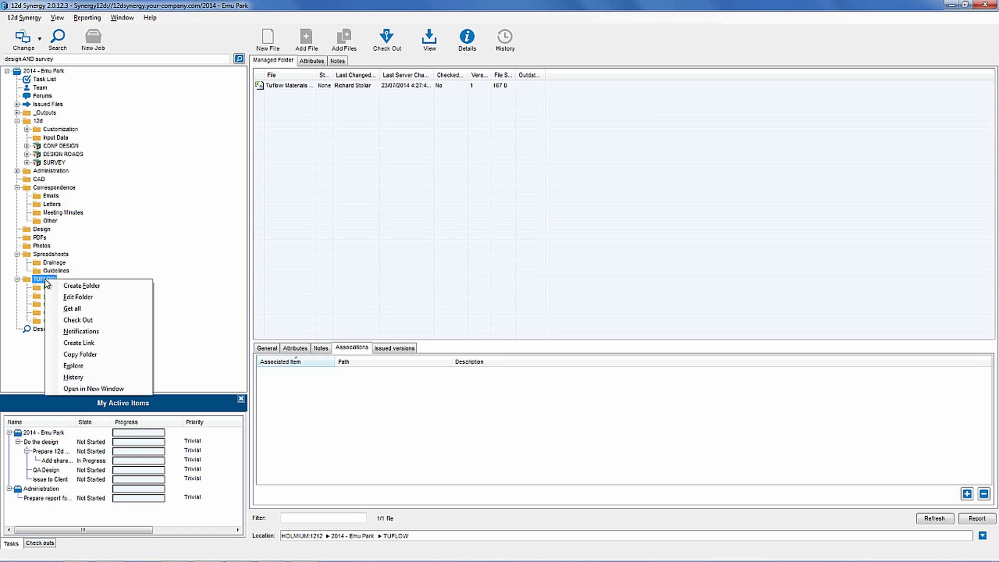
left_click(99, 378)
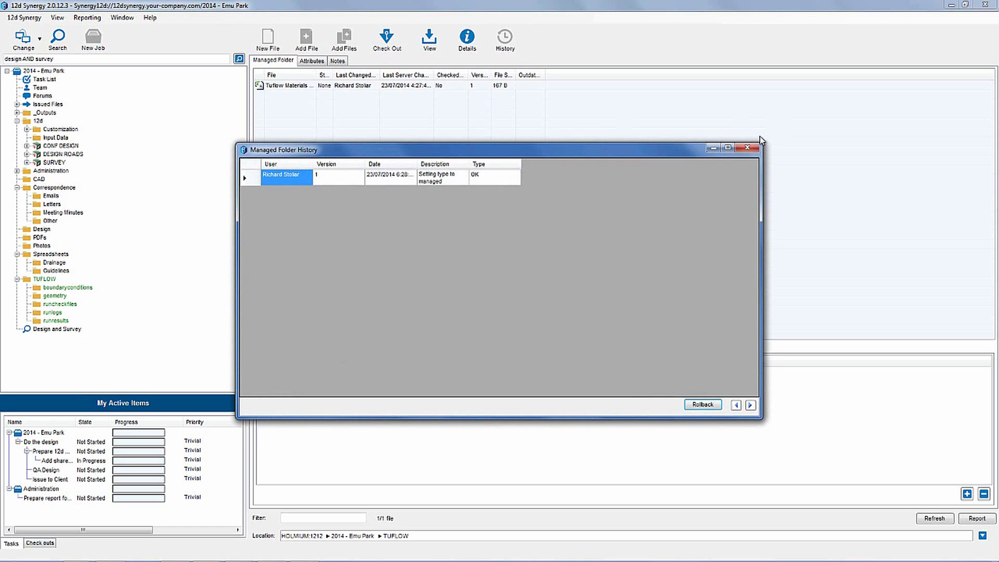
left_click(747, 148)
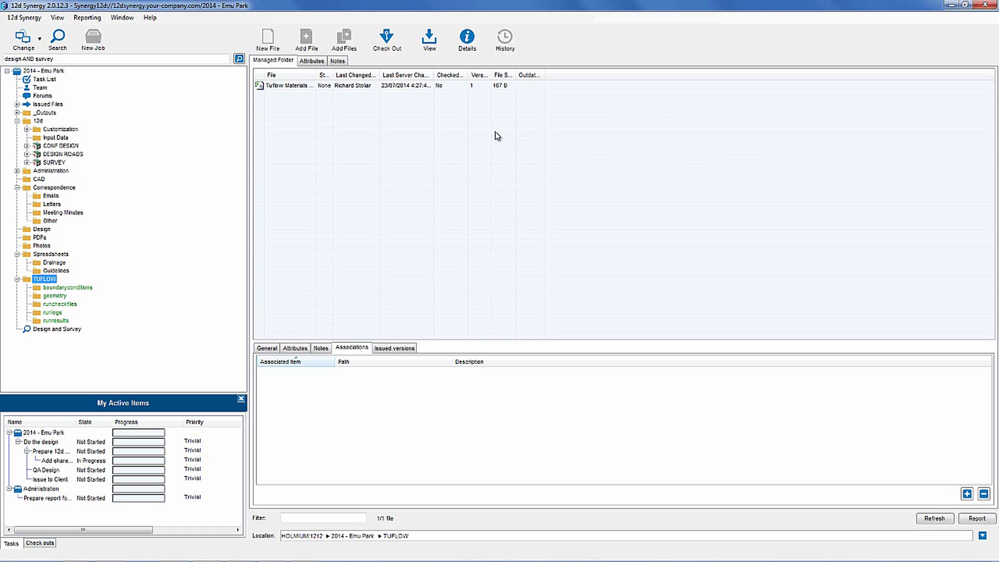
left_click(50, 196)
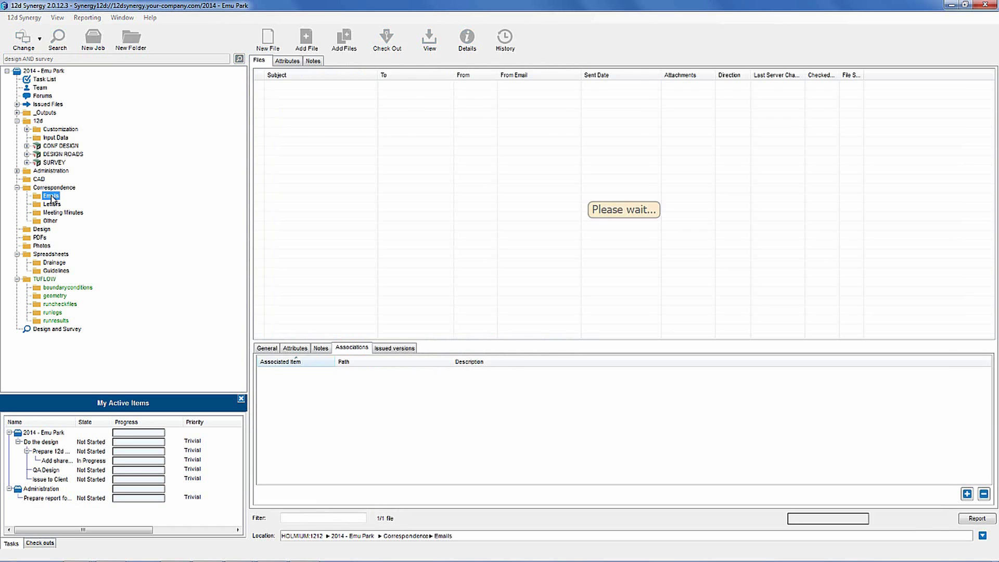